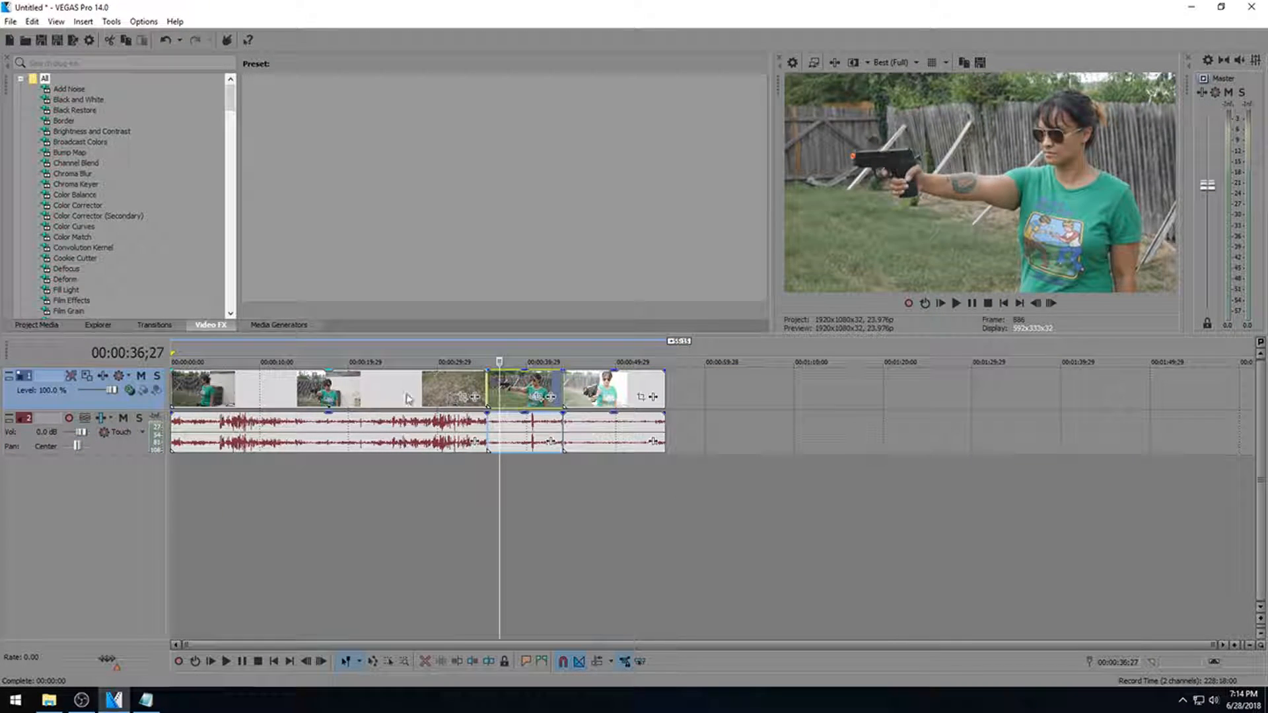
Move the second clip past the third one to about 1:06 on the timeline, and play the first clip from 00:00:14;00.
left_click_drag(508, 394, 787, 389)
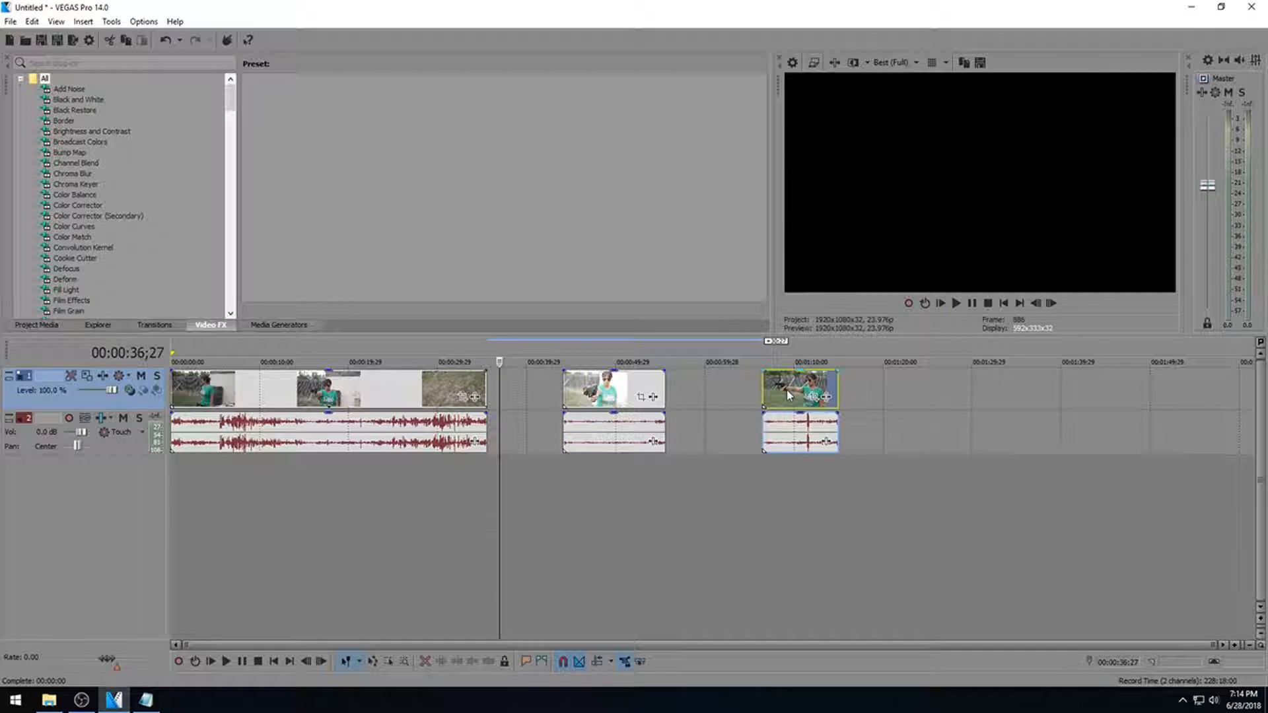
left_click(787, 390)
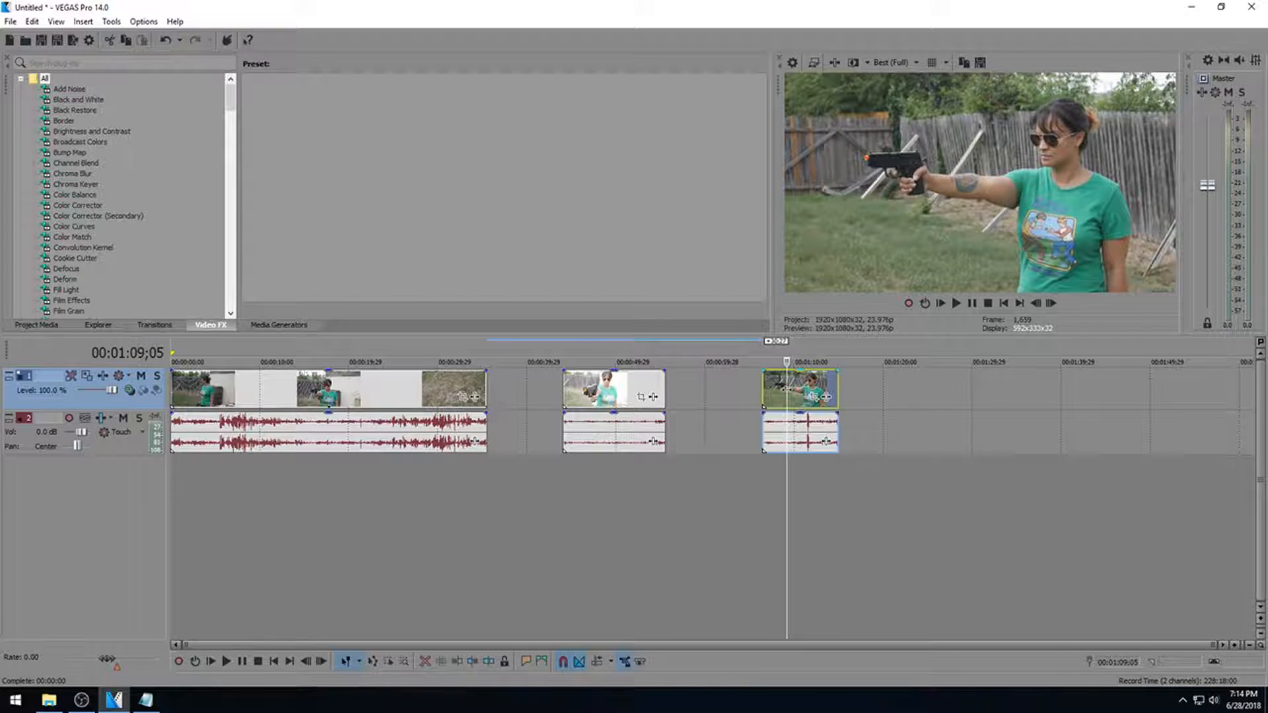
left_click(355, 402)
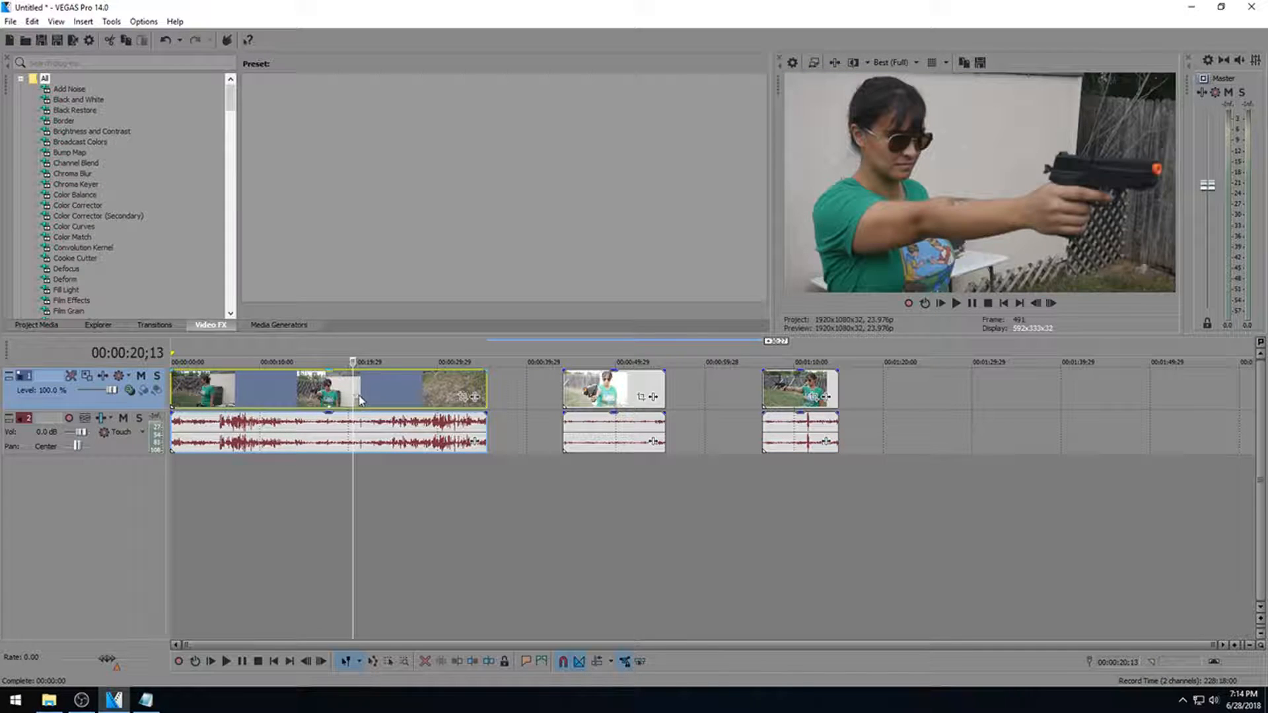
left_click_drag(355, 394, 295, 403)
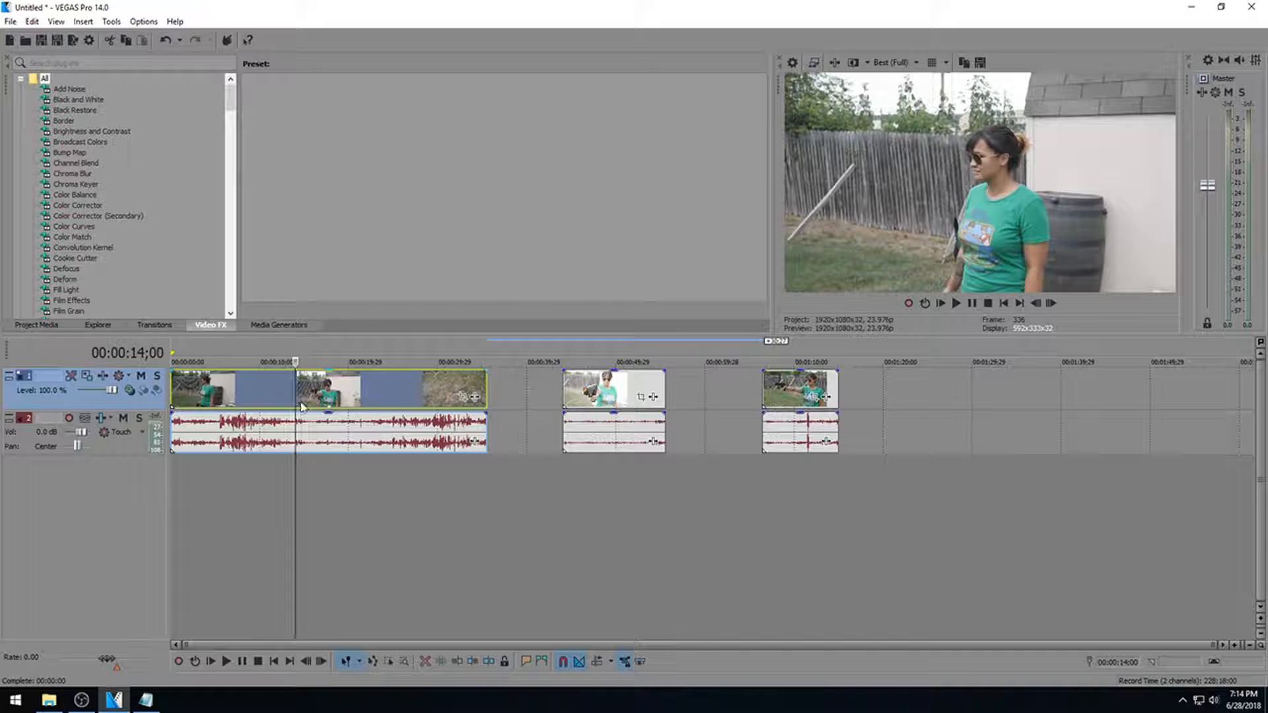
key("space")
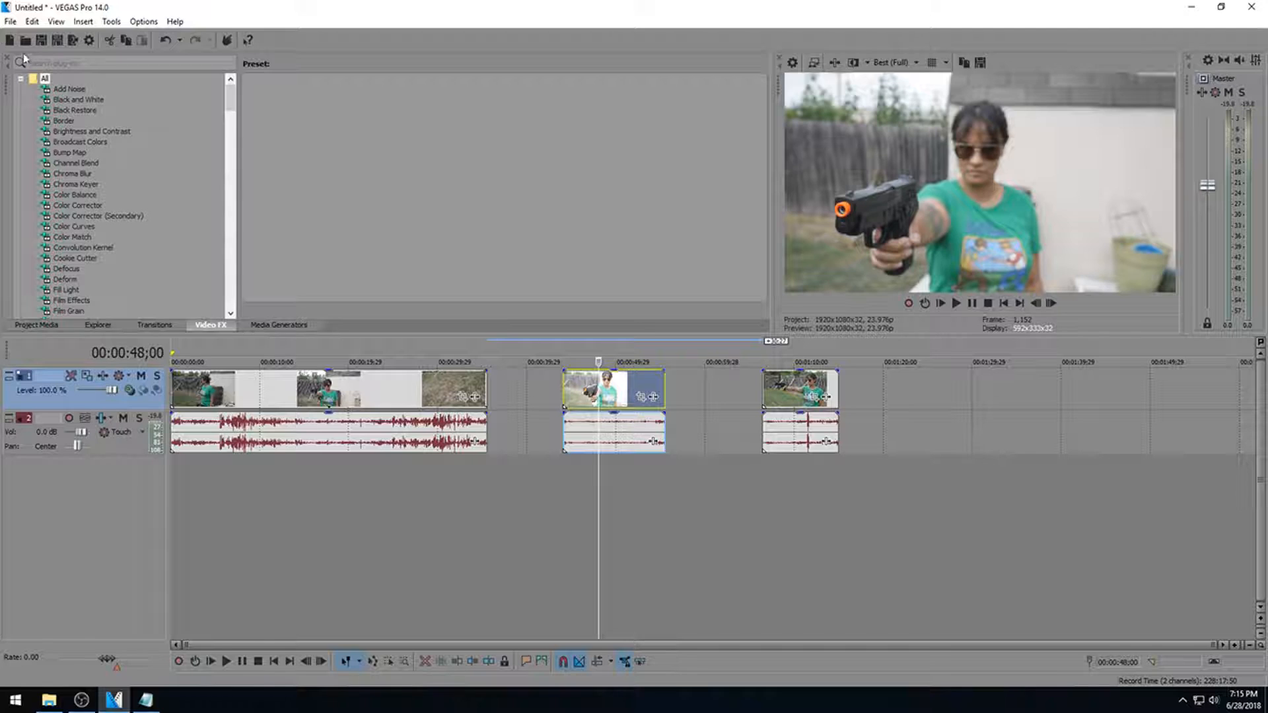
Set the project's frame rate to 59.940 fps in the project properties.
left_click(10, 21)
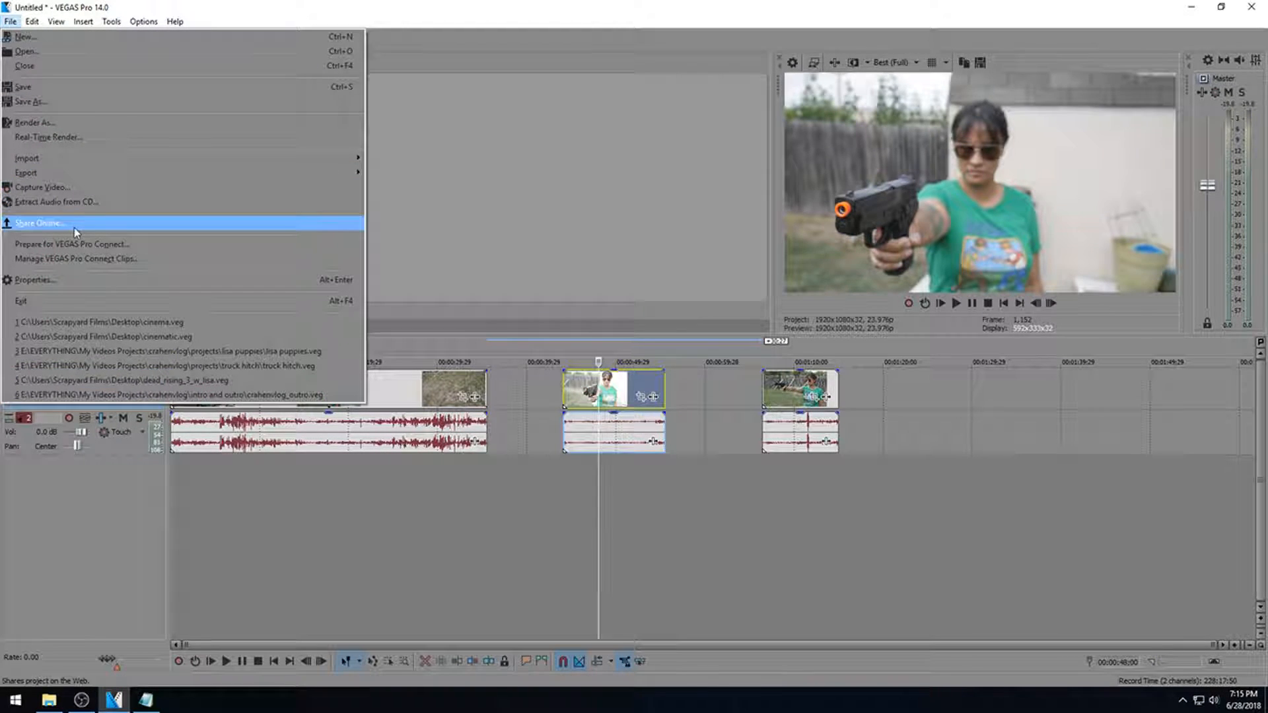
left_click(58, 279)
left_click(643, 489)
Play back the last clip on the timeline to review it at the new project frame rate.
left_click(409, 390)
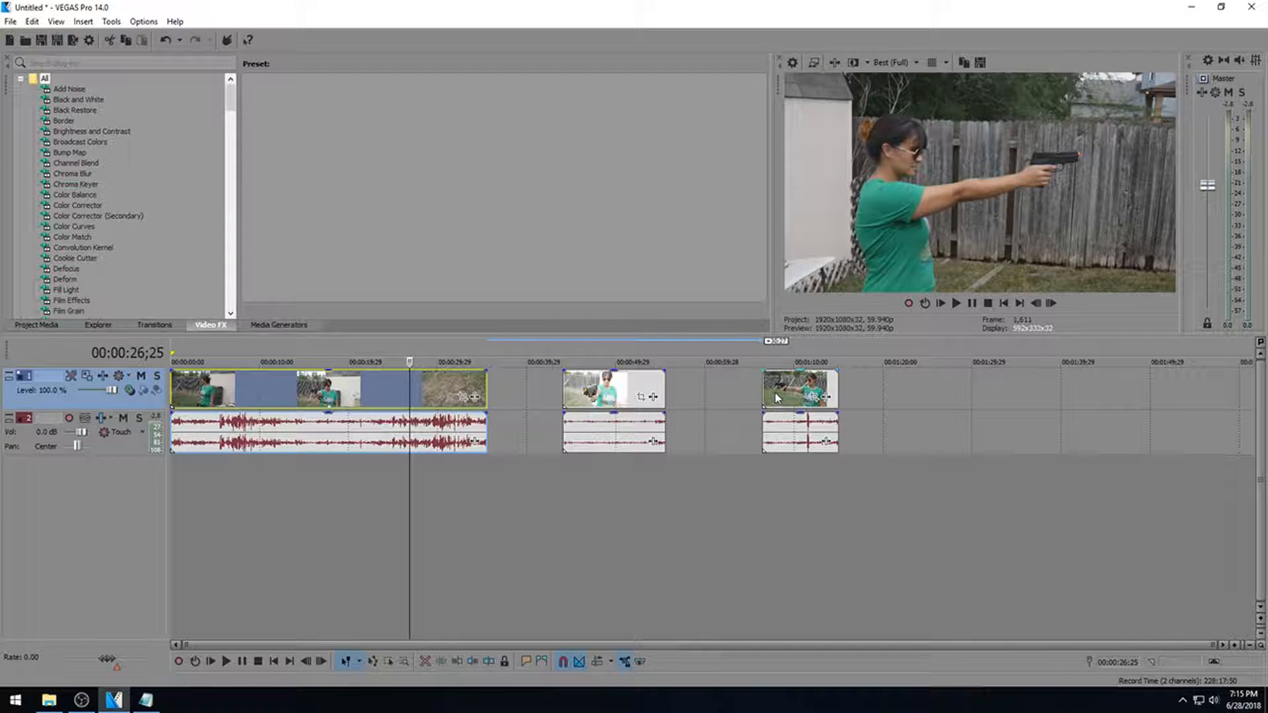
left_click(774, 391)
key("space")
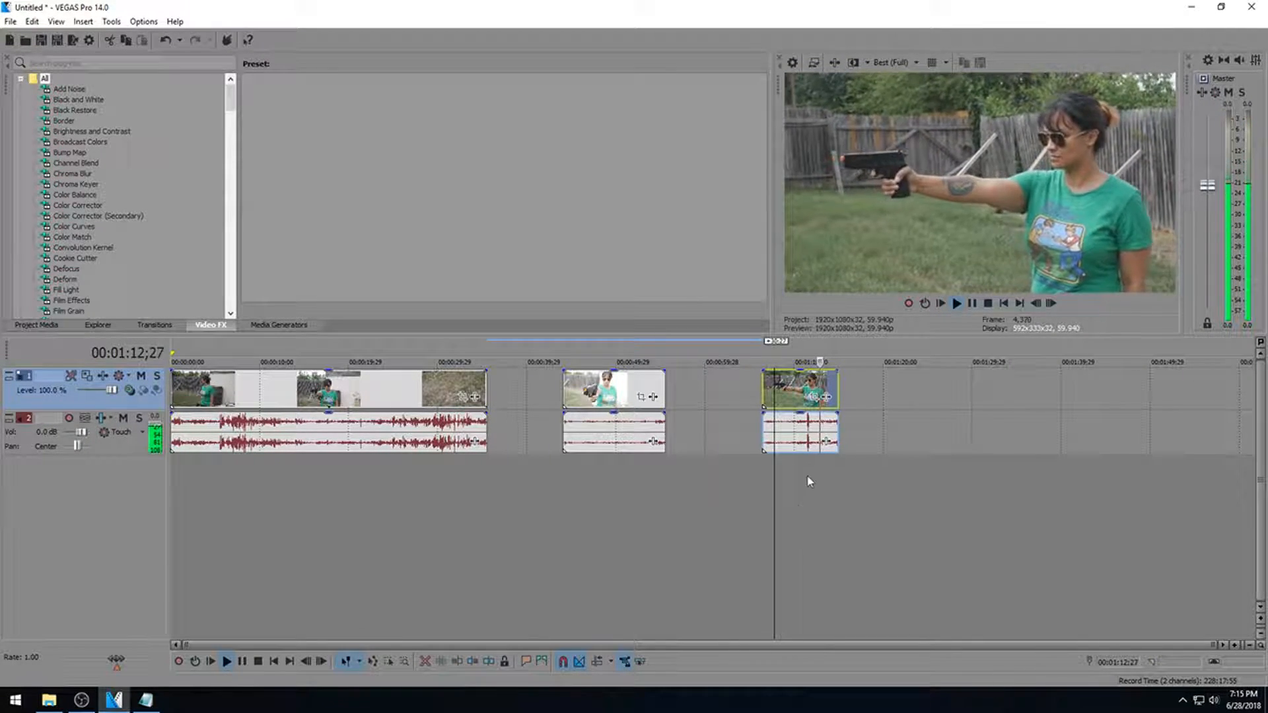
key("space")
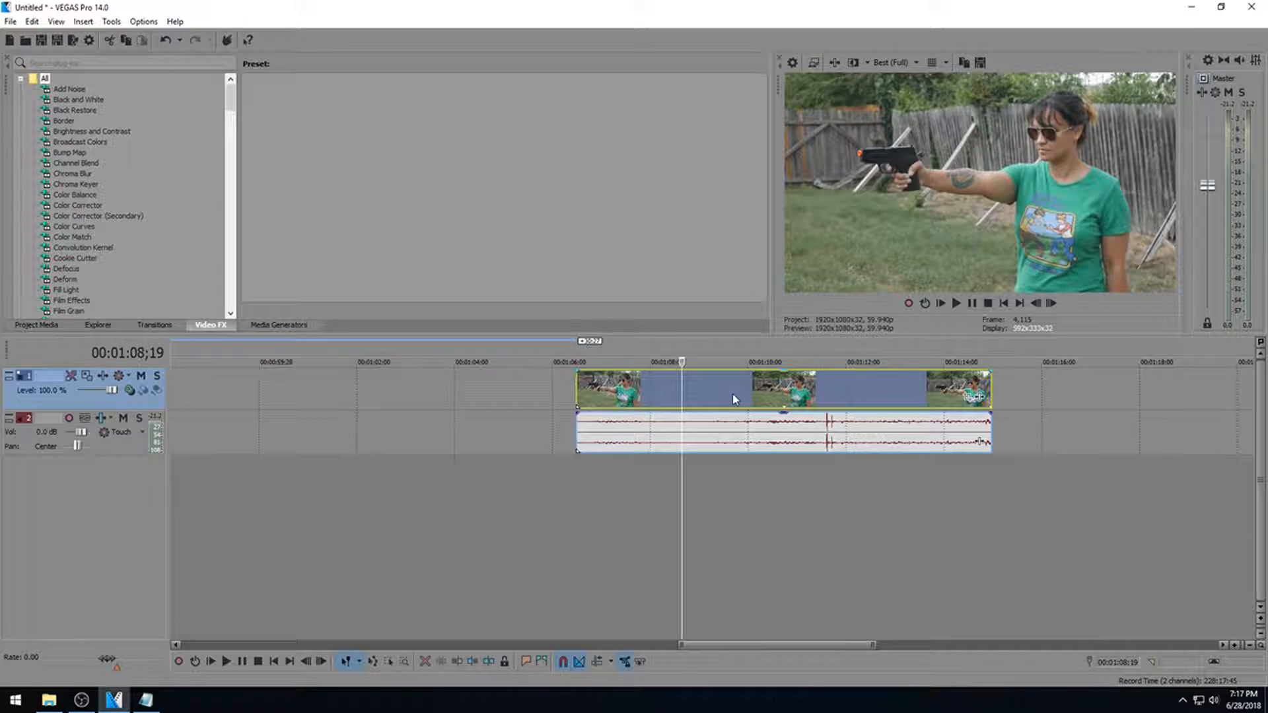
Duplicate the last clip with its audio, placing the copy at about 1:33 on the timeline.
left_click(722, 398)
scroll(722, 397, "down", 3)
scroll(722, 398, "down", 2)
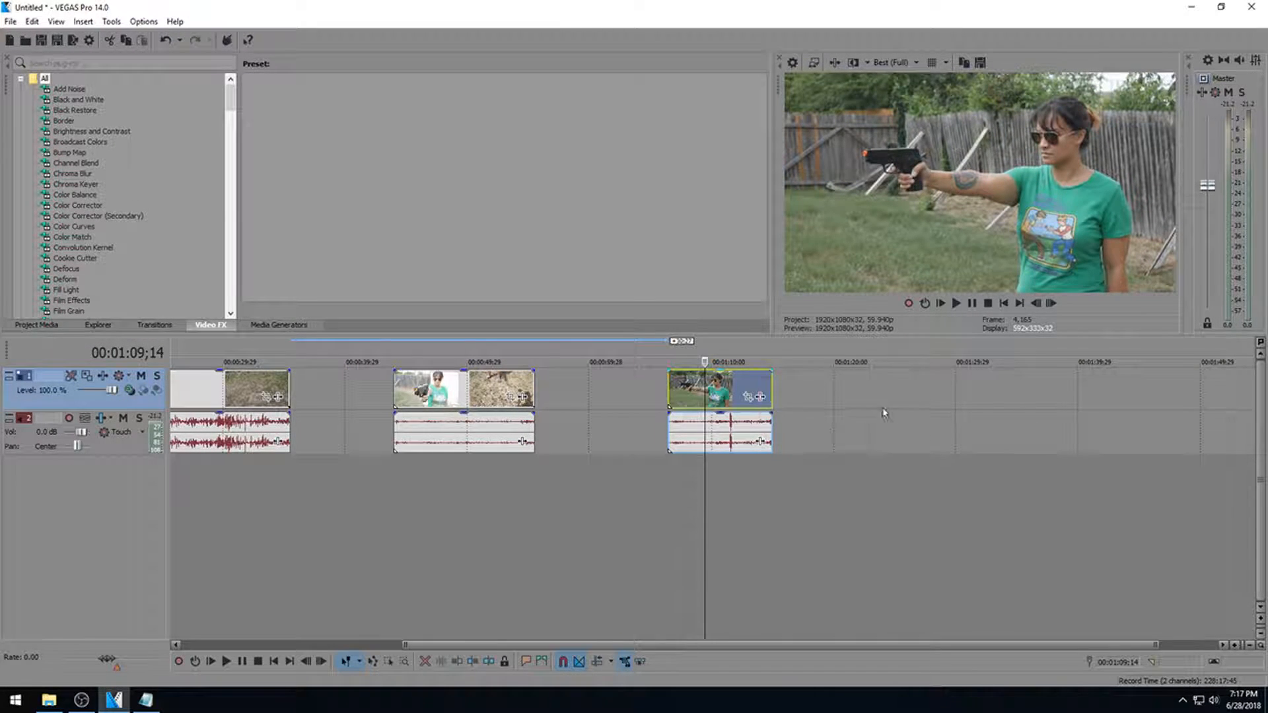
left_click_drag(980, 415, 1039, 385)
left_click(1021, 399)
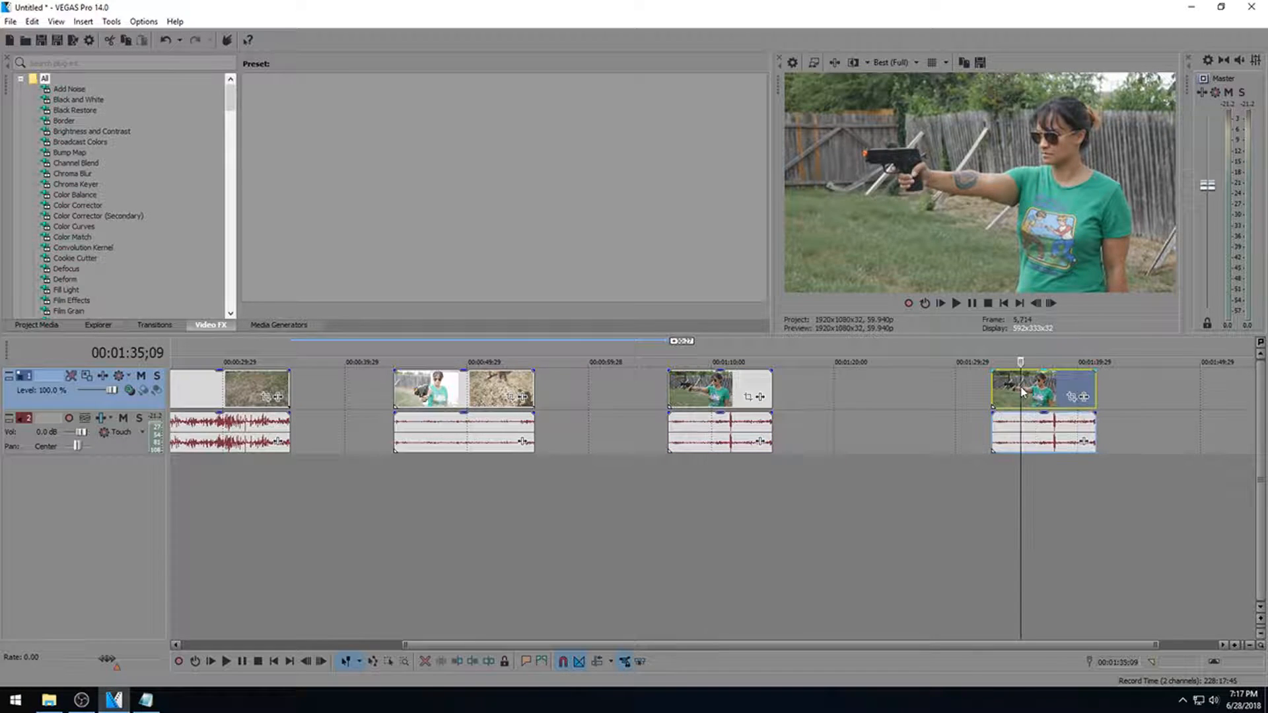
Set the copied clip's playback rate to 0.4 and extend its end to about 1:54 on the timeline.
left_click(1038, 391)
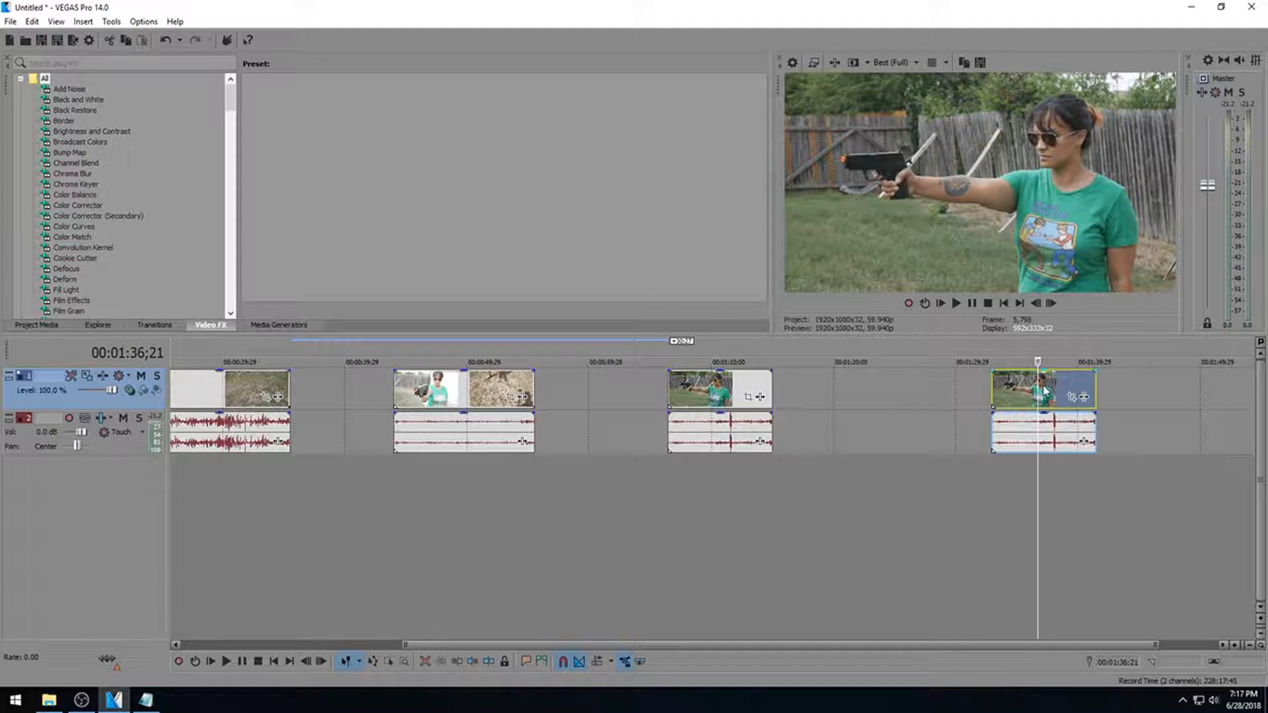
right_click(1051, 390)
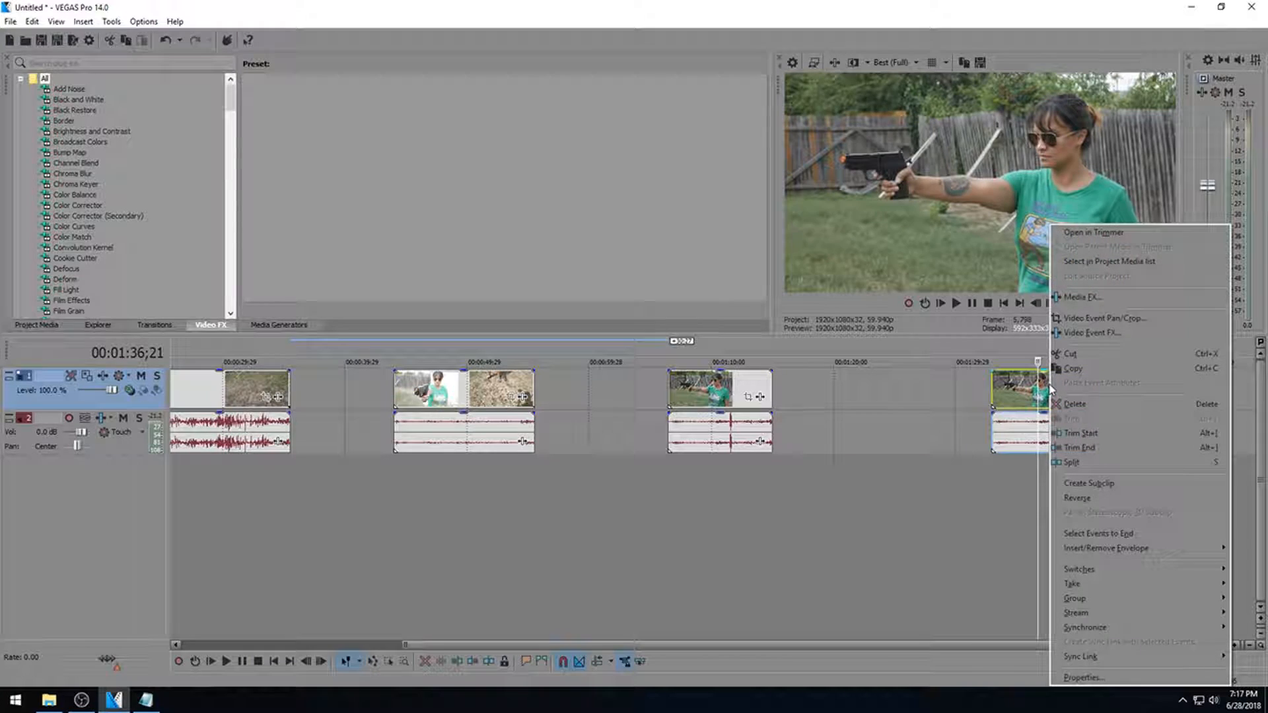
left_click(1092, 677)
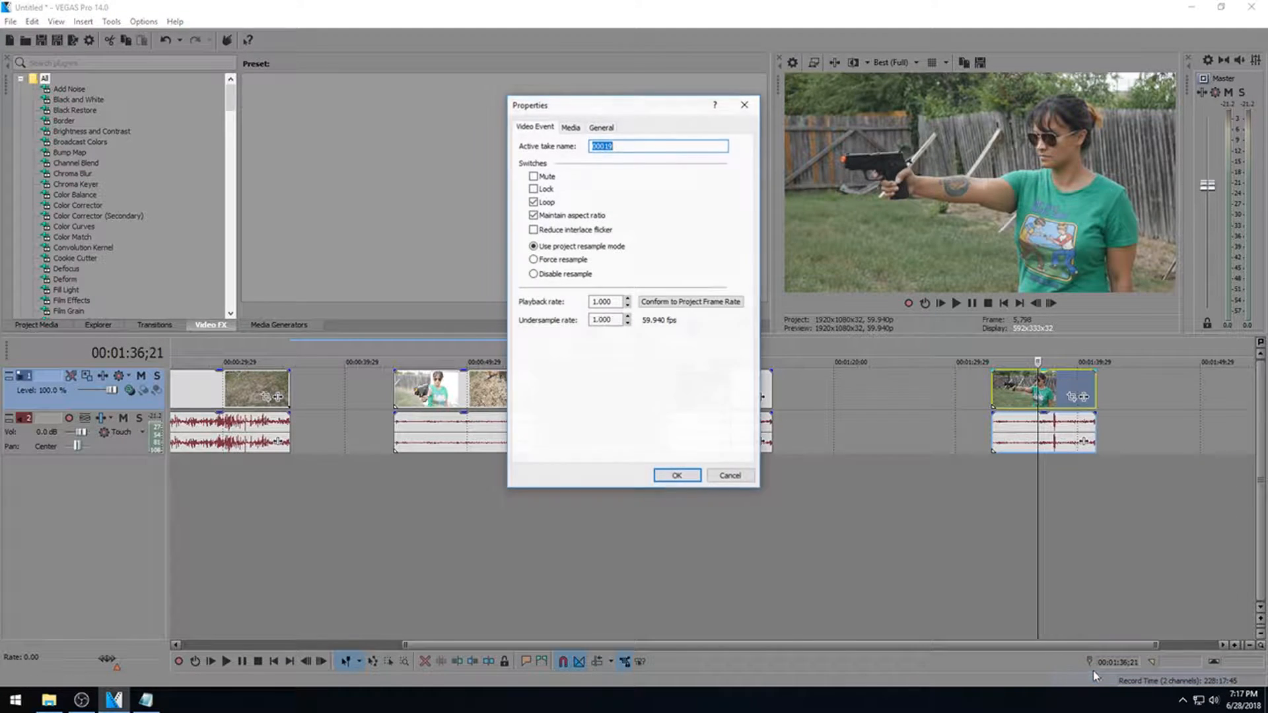
left_click(619, 303)
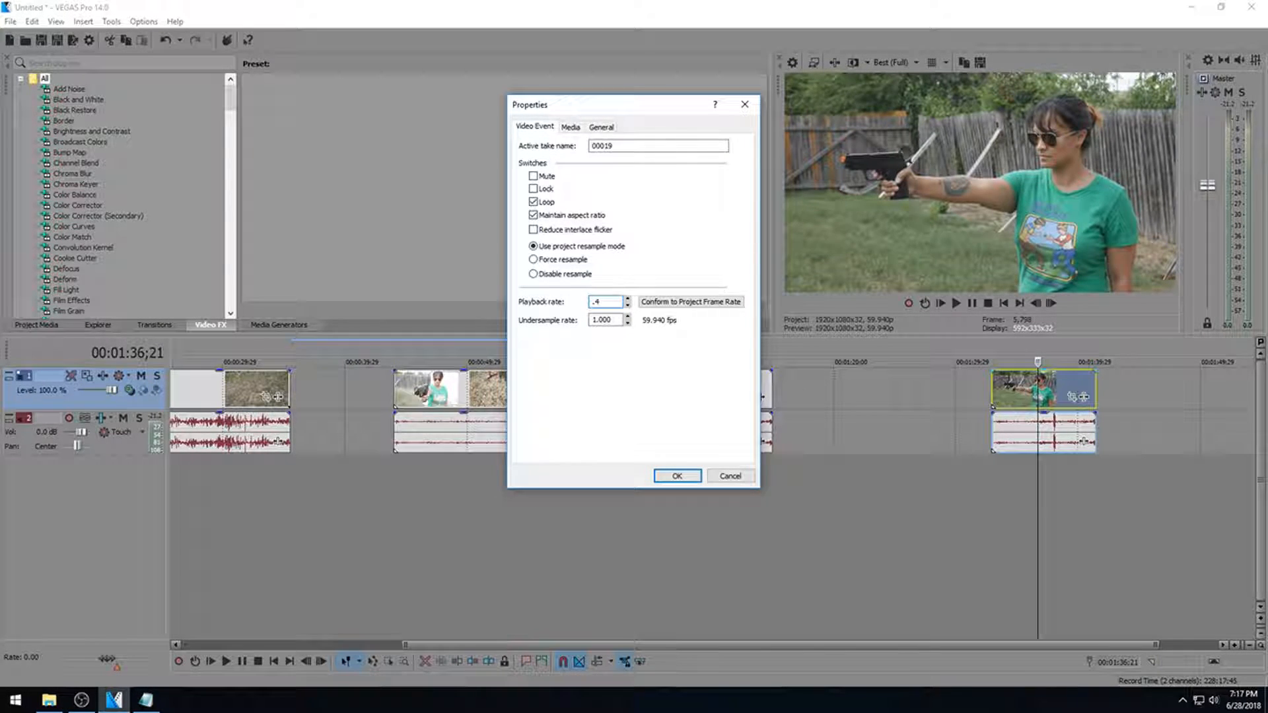
left_click(682, 478)
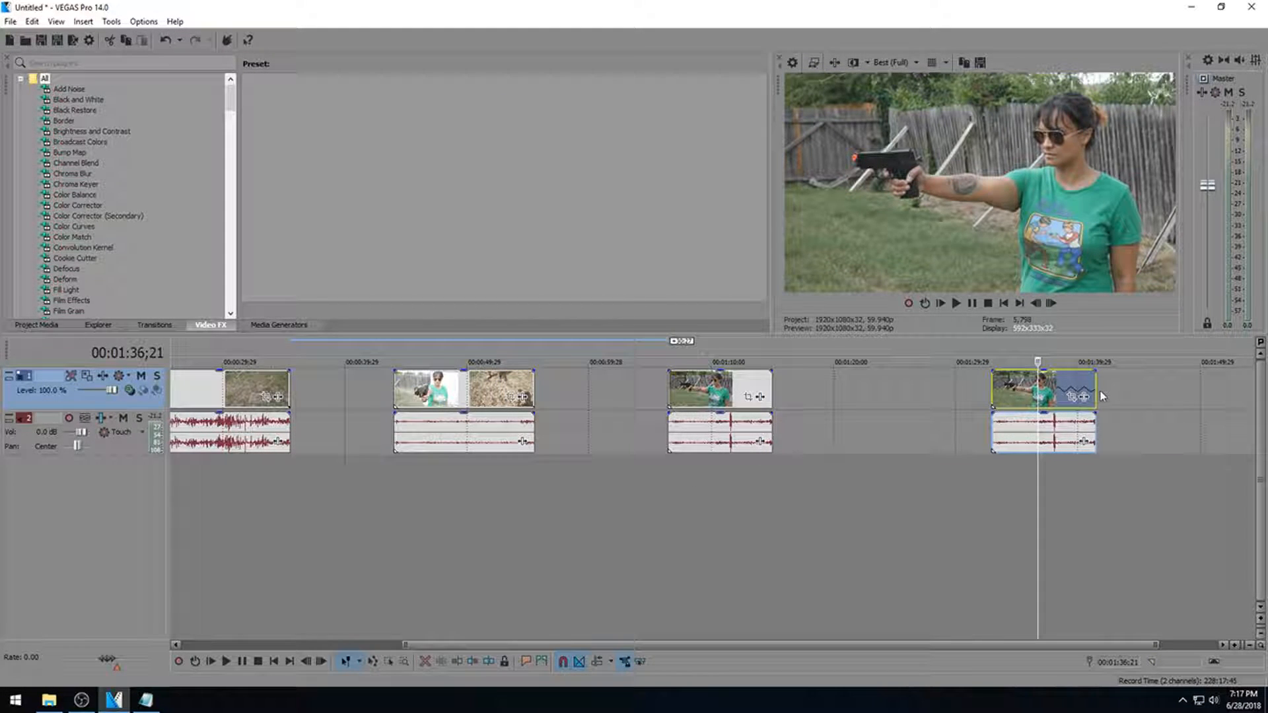
left_click_drag(1097, 389, 1018, 400)
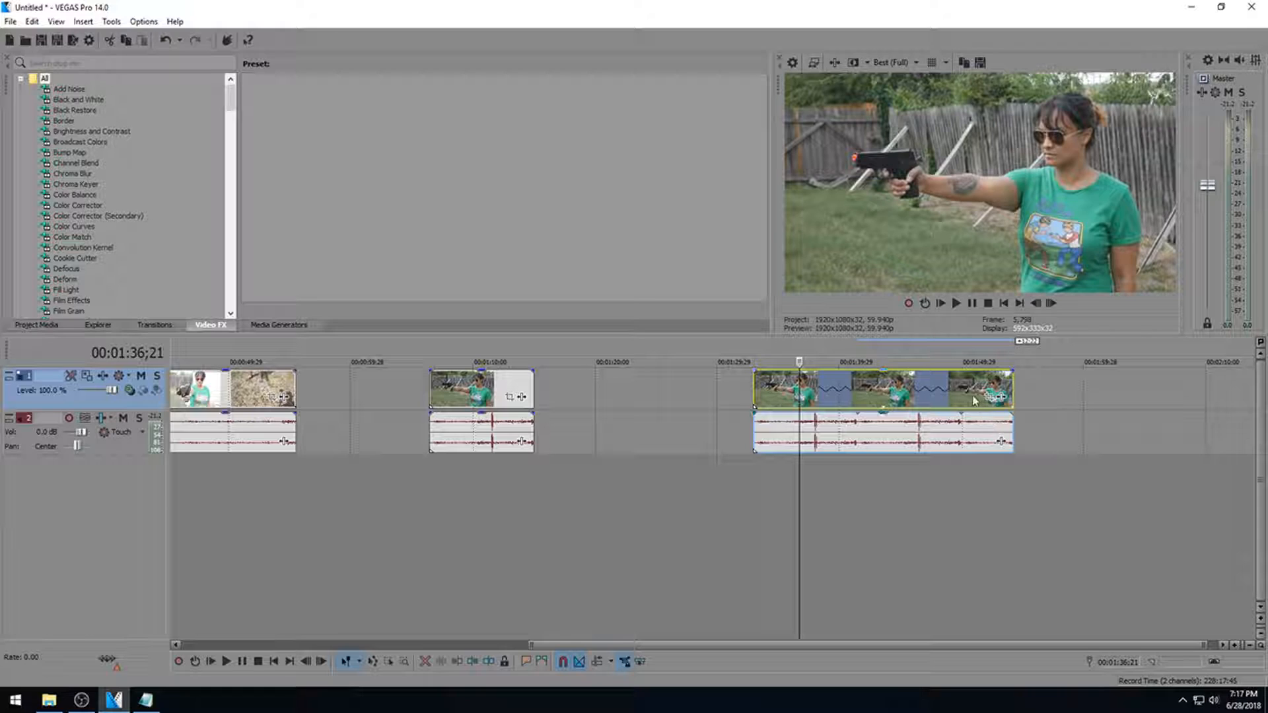
Lock the video event of the slowed-down copy.
right_click(936, 399)
mouse_move(988, 570)
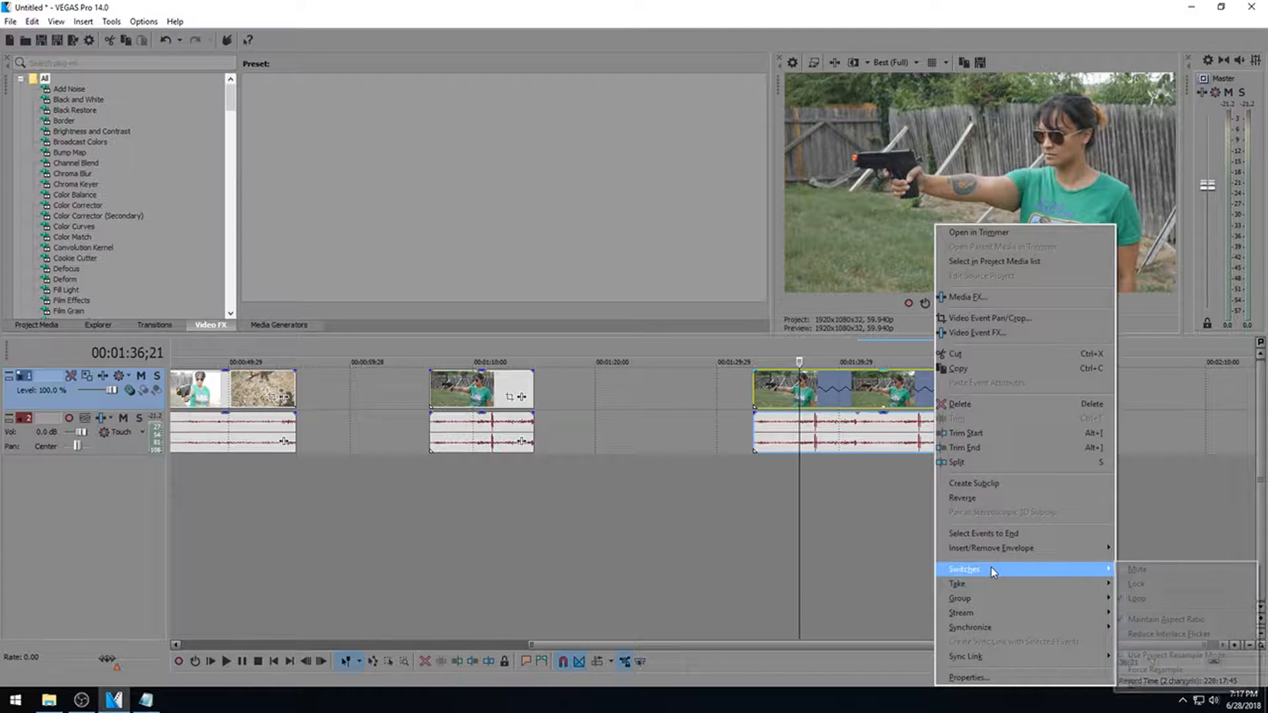
left_click(1183, 596)
Trim the slowed copy's audio to its original length of about 8.5 seconds and time-stretch it to match the video's end.
left_click(975, 436)
left_click_drag(1017, 435, 894, 438)
left_click(931, 438)
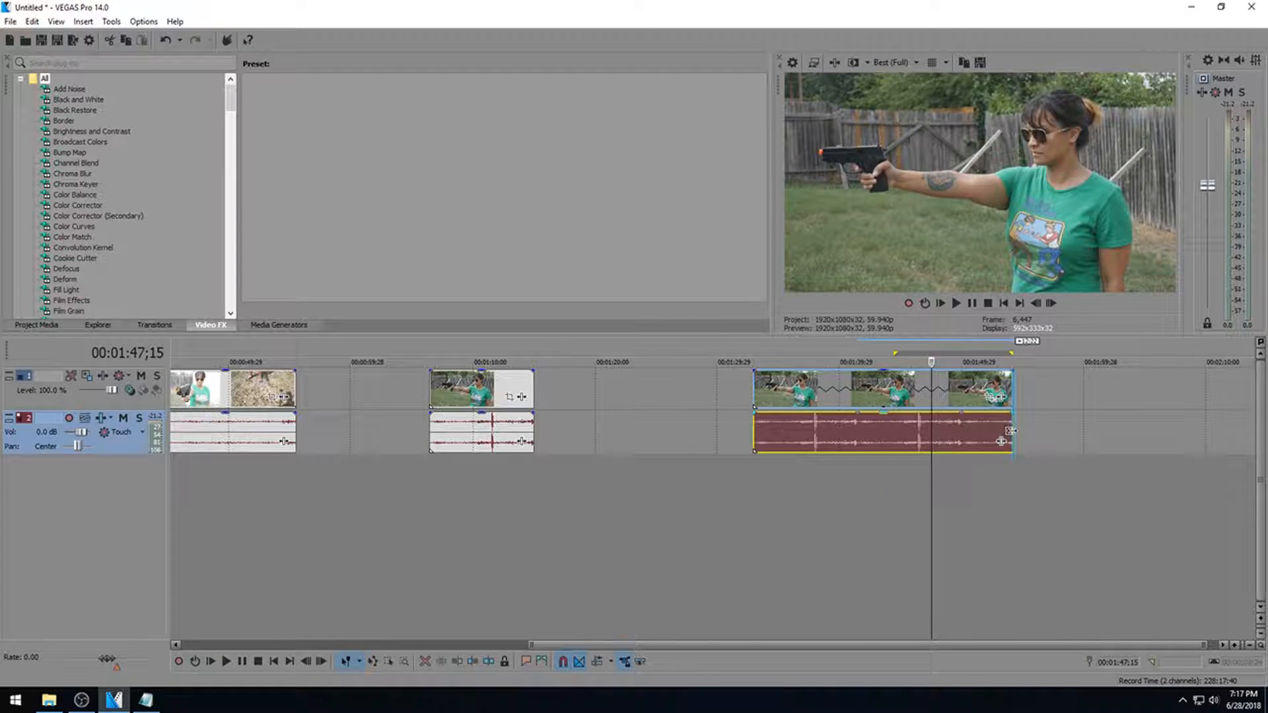
left_click_drag(987, 432, 857, 437)
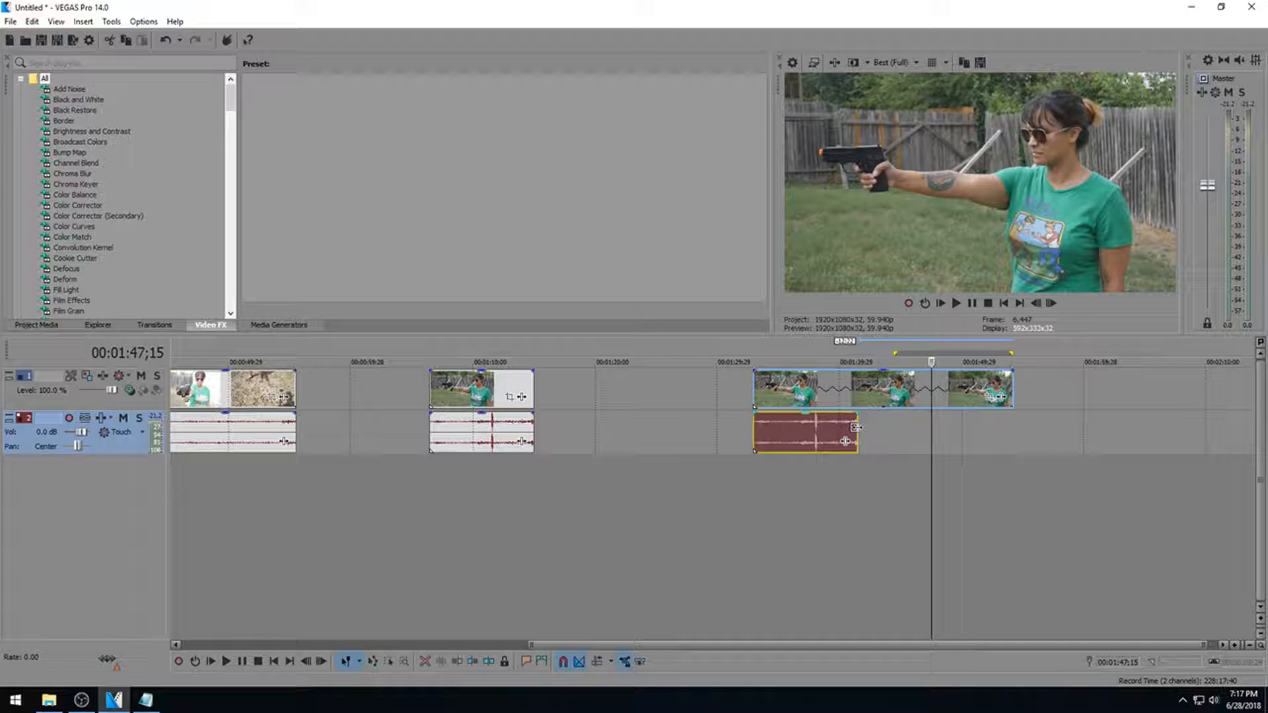
left_click_drag(856, 428, 1011, 433)
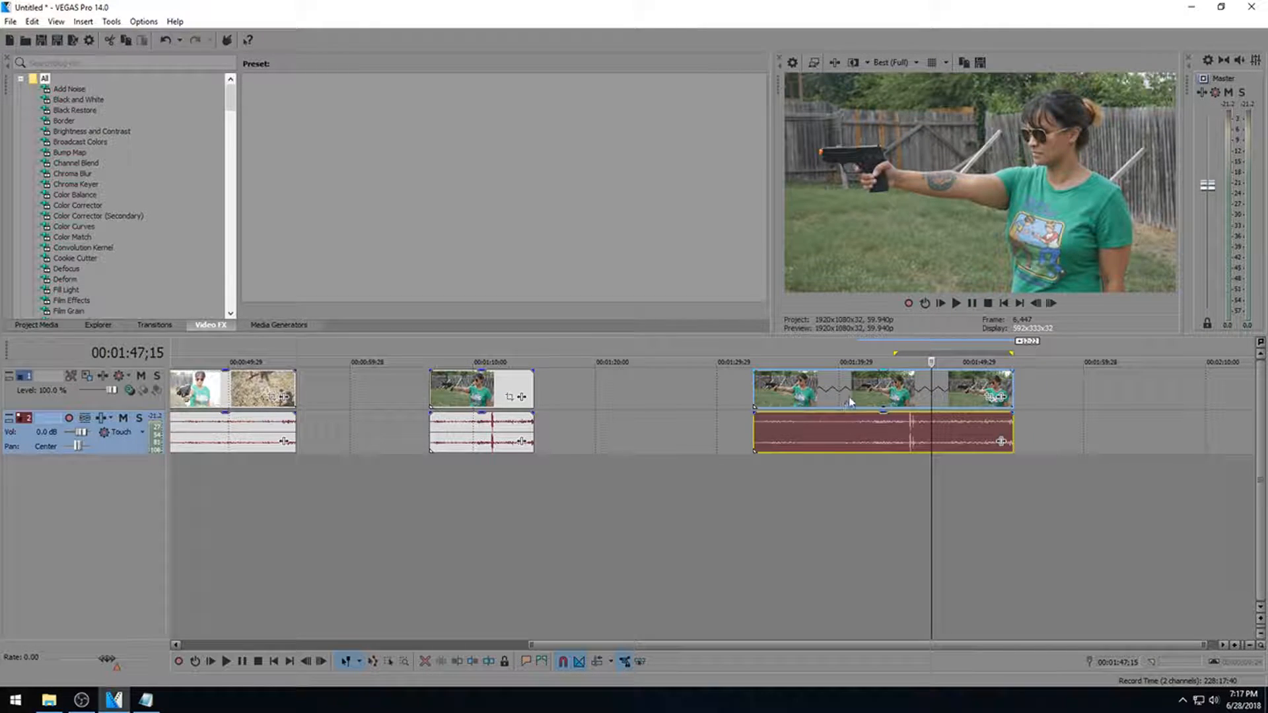
Unlock the slowed copy's video event.
left_click(879, 389)
right_click(881, 390)
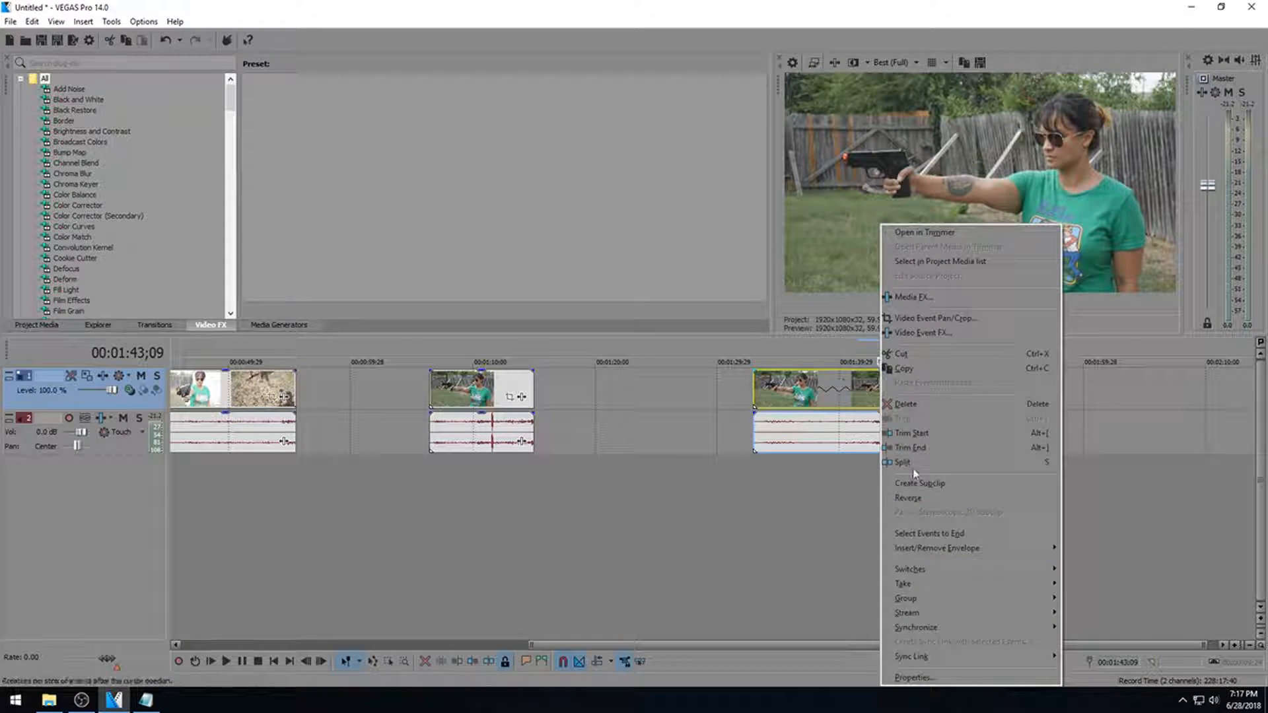
mouse_move(911, 569)
left_click(1117, 582)
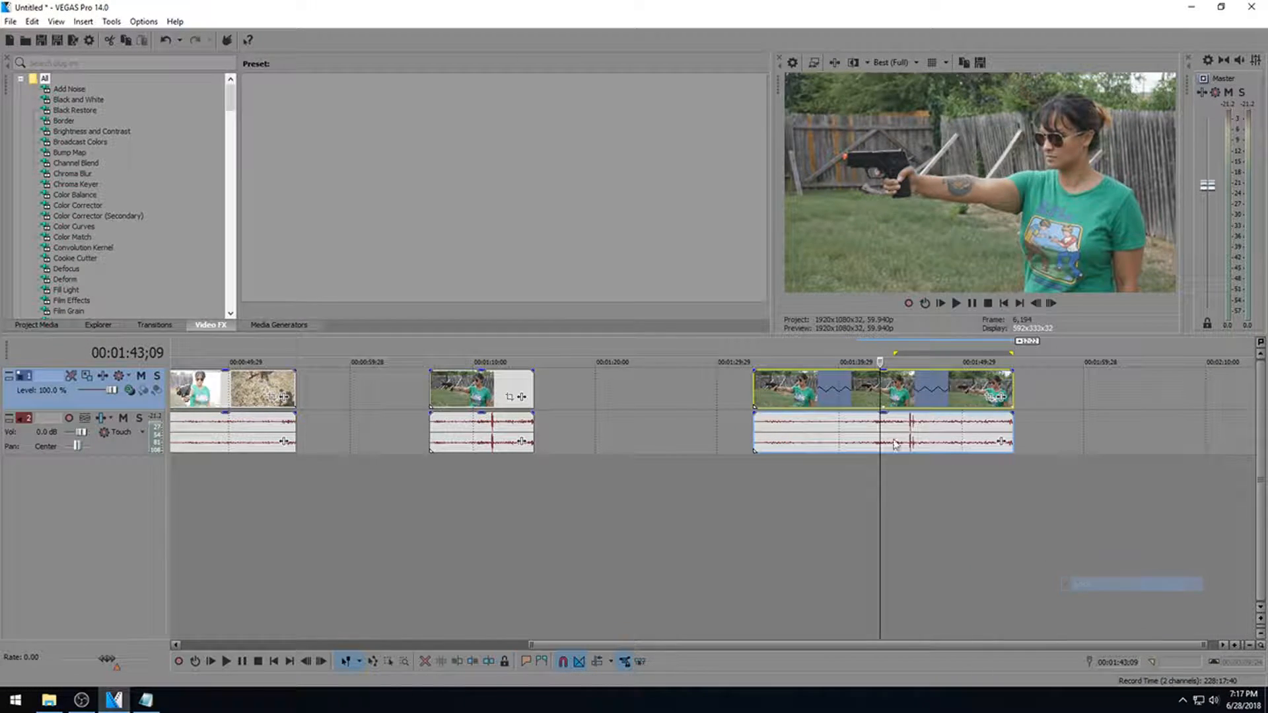
Set the stretched audio event's pitch change to lock to stretch in its properties.
left_click(895, 436)
right_click(896, 426)
left_click(968, 679)
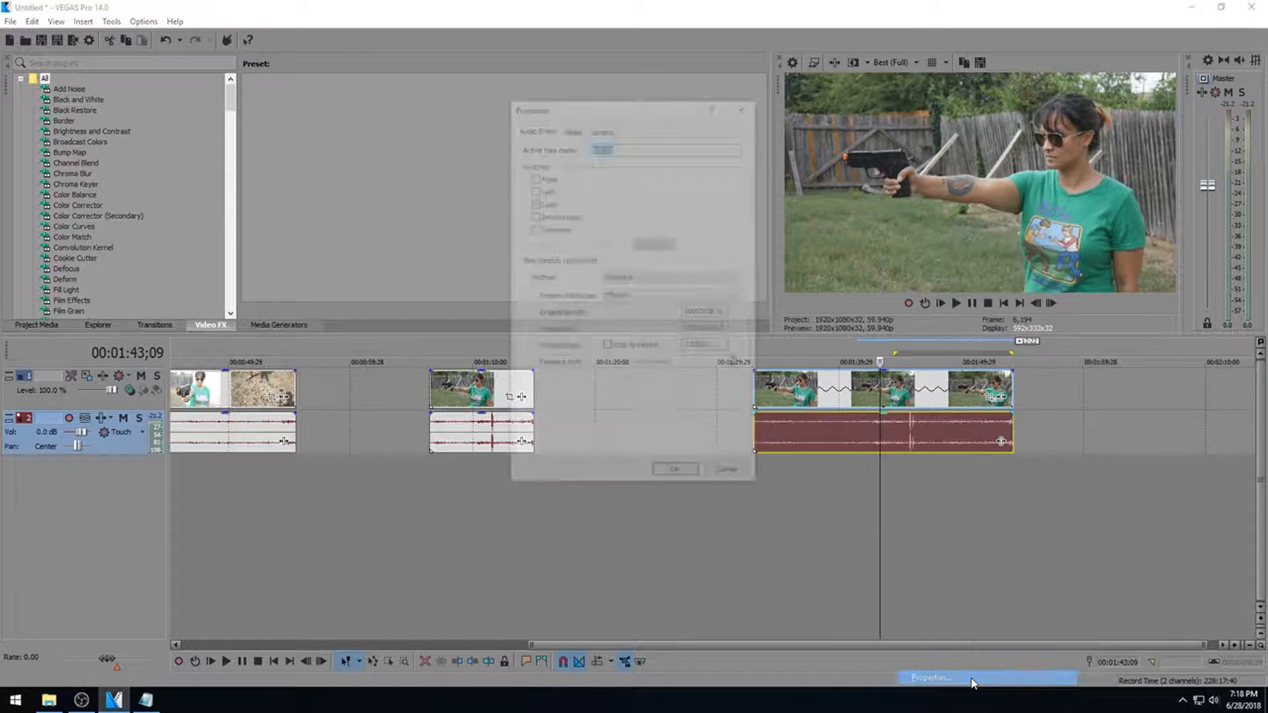
left_click(625, 350)
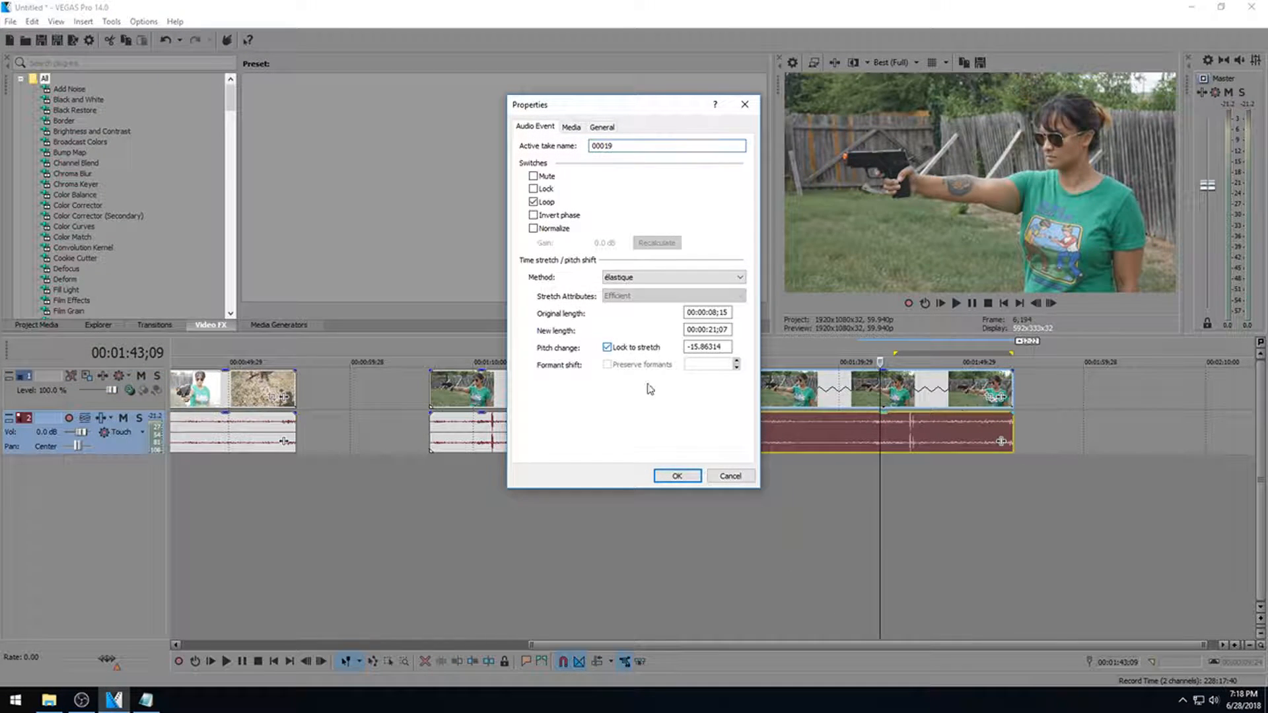
left_click(676, 476)
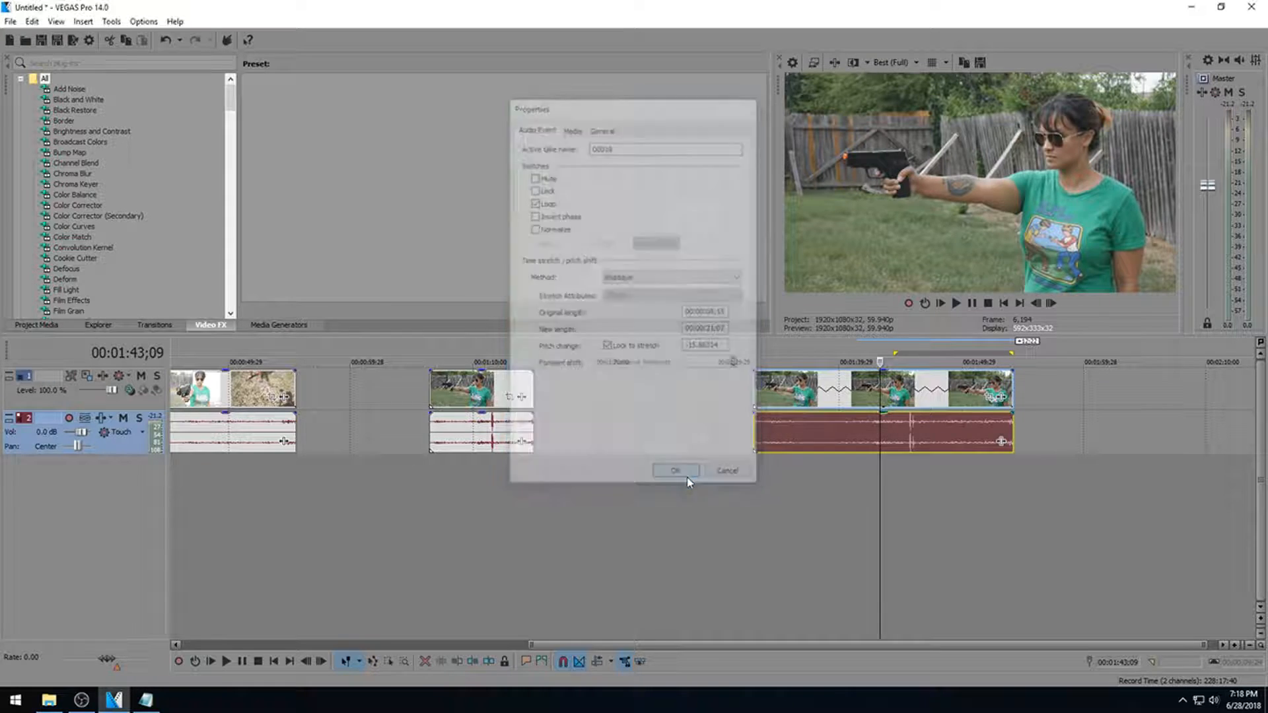
Play the slowed copy through the gunshot to check the stretched, pitch-shifted audio.
left_click(871, 434)
key("space")
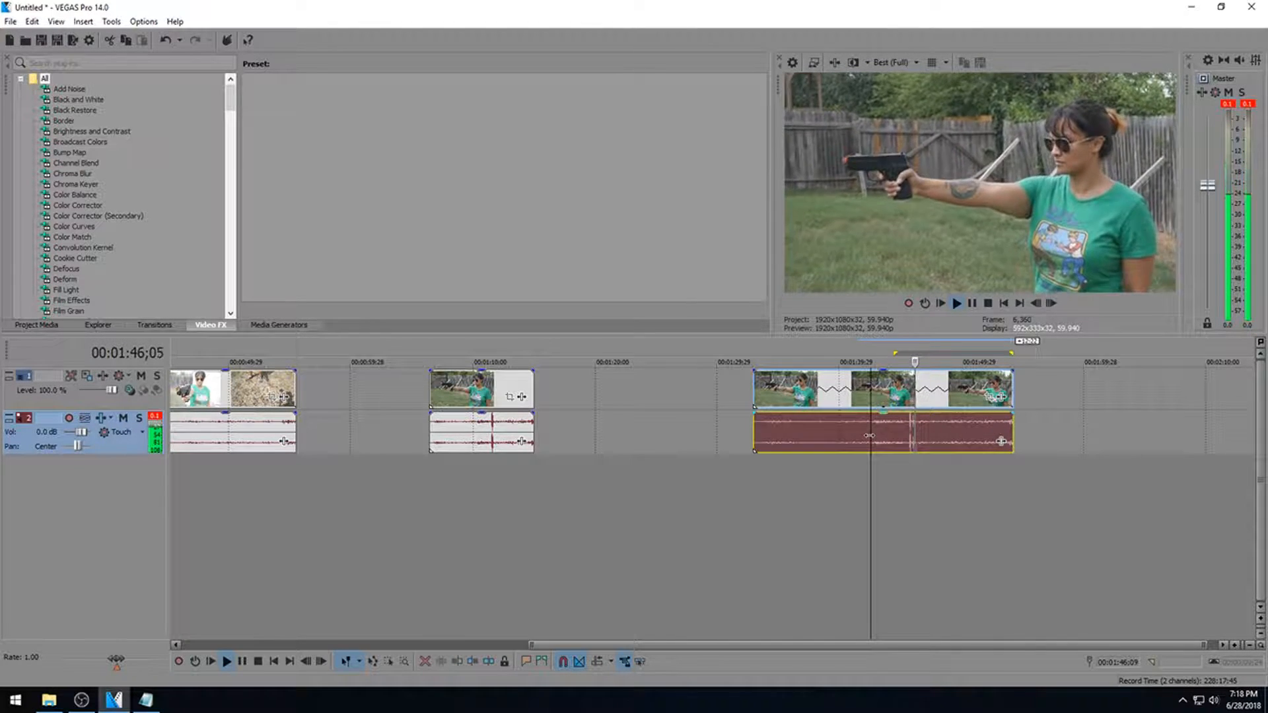
key("Return")
left_click(835, 436)
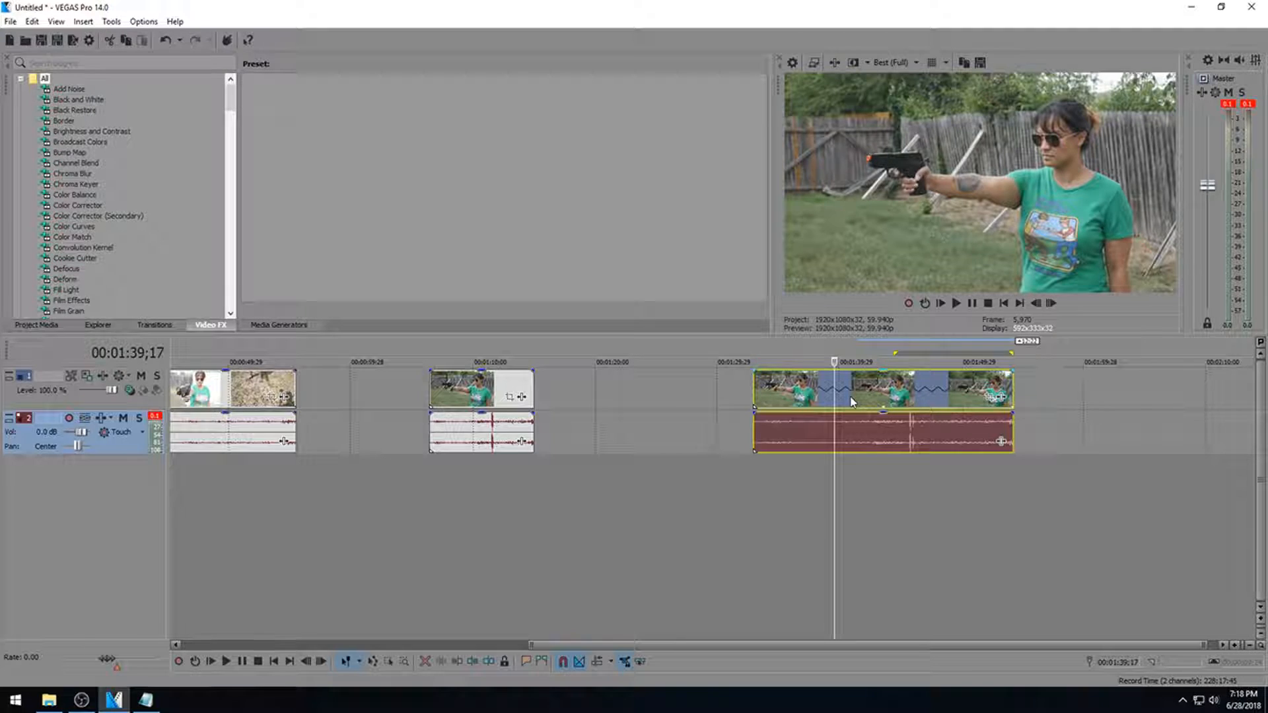
Move the slowed clip with its audio further along the timeline to start at about 2:00.
left_click(855, 394)
left_click_drag(865, 402, 1161, 397)
scroll(792, 408, "down", 3)
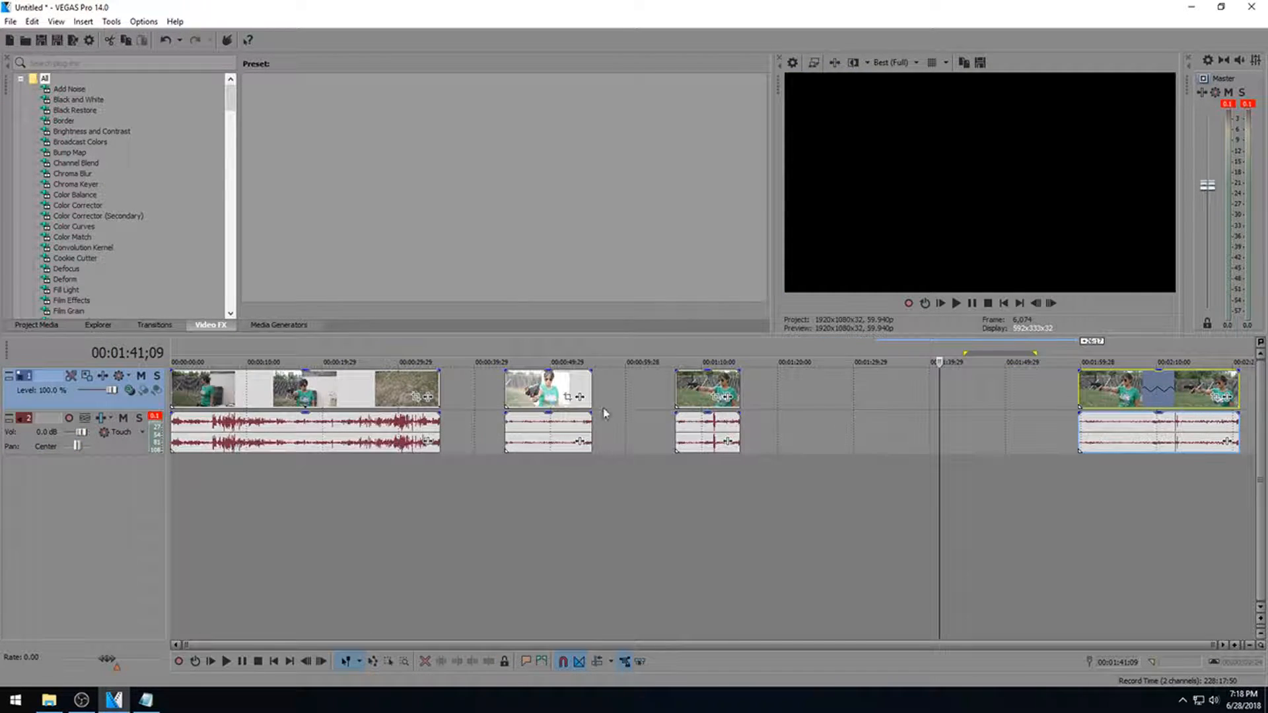
Insert a velocity envelope on the original normal-speed clip at about 1:06 and make the video track taller.
left_click(704, 391)
scroll(703, 393, "up", 6)
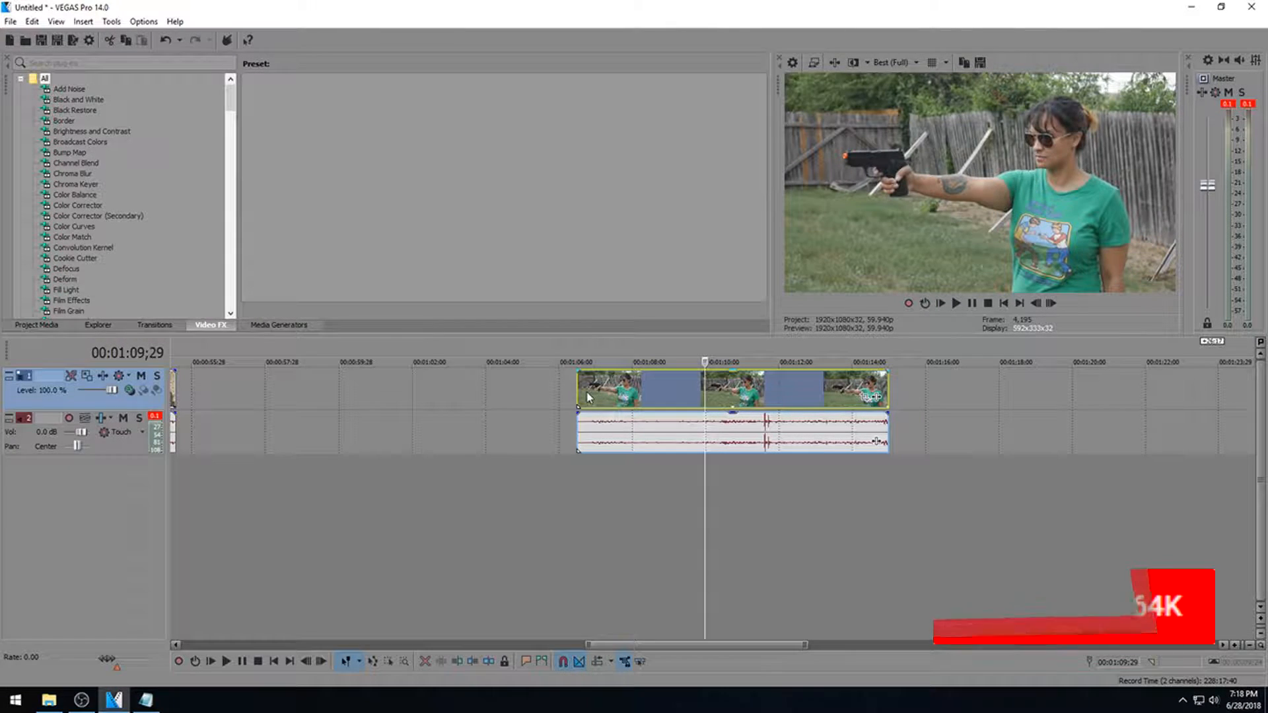
left_click(665, 403)
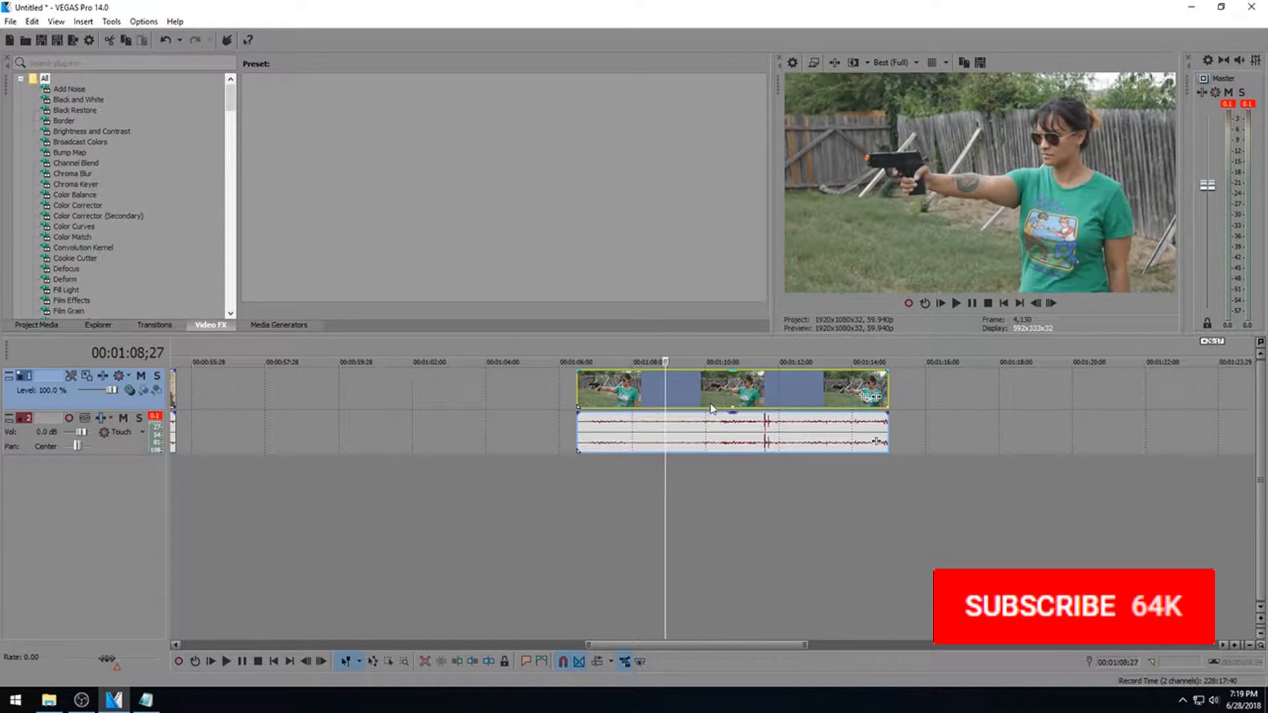
right_click(680, 390)
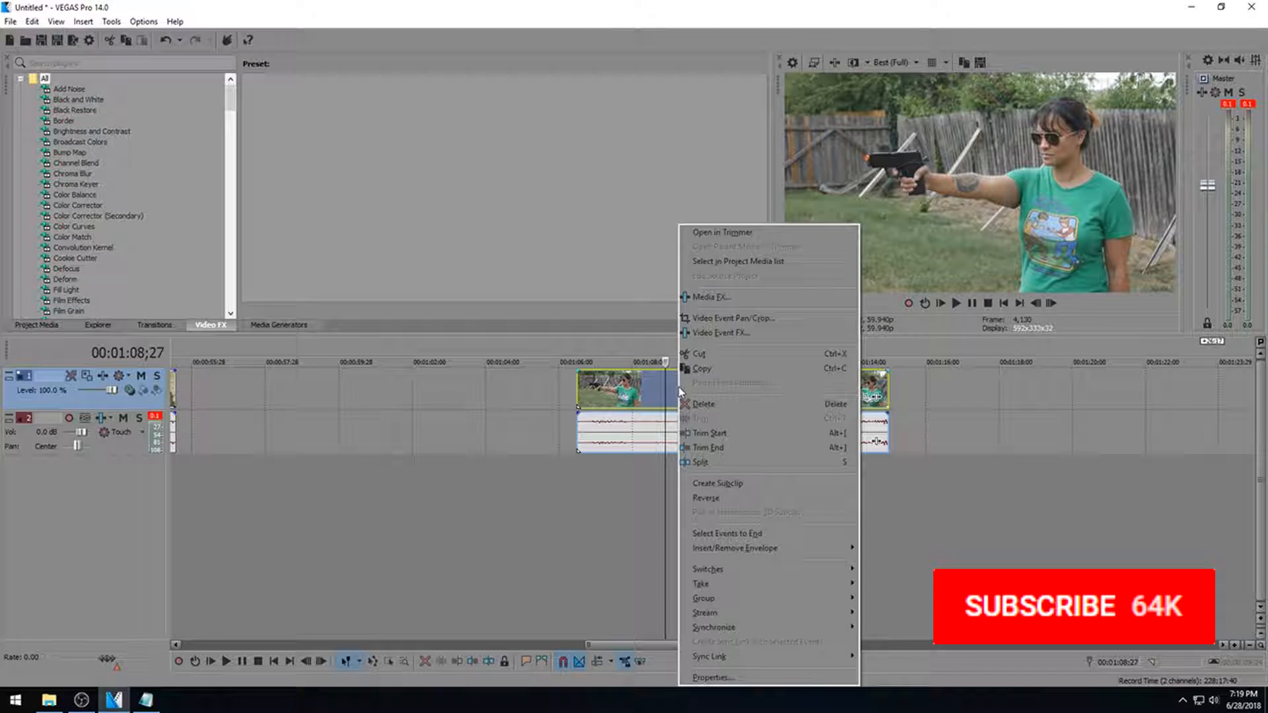
mouse_move(761, 548)
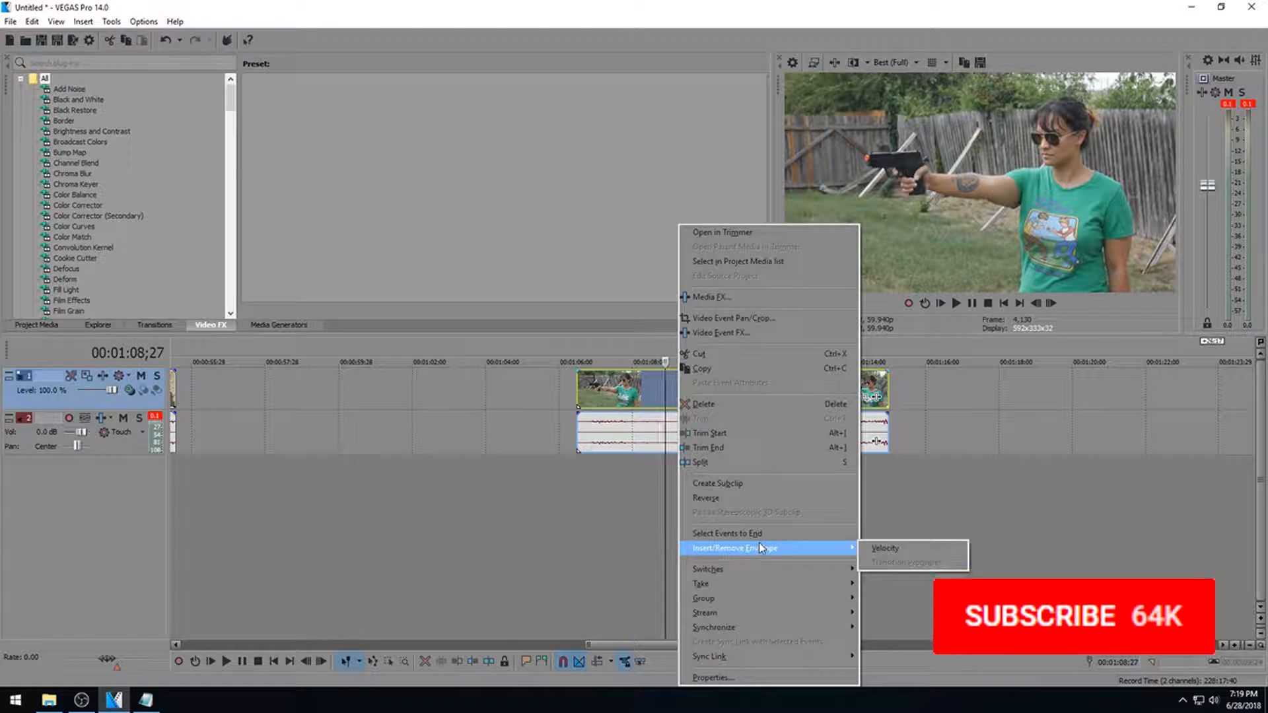
left_click(872, 550)
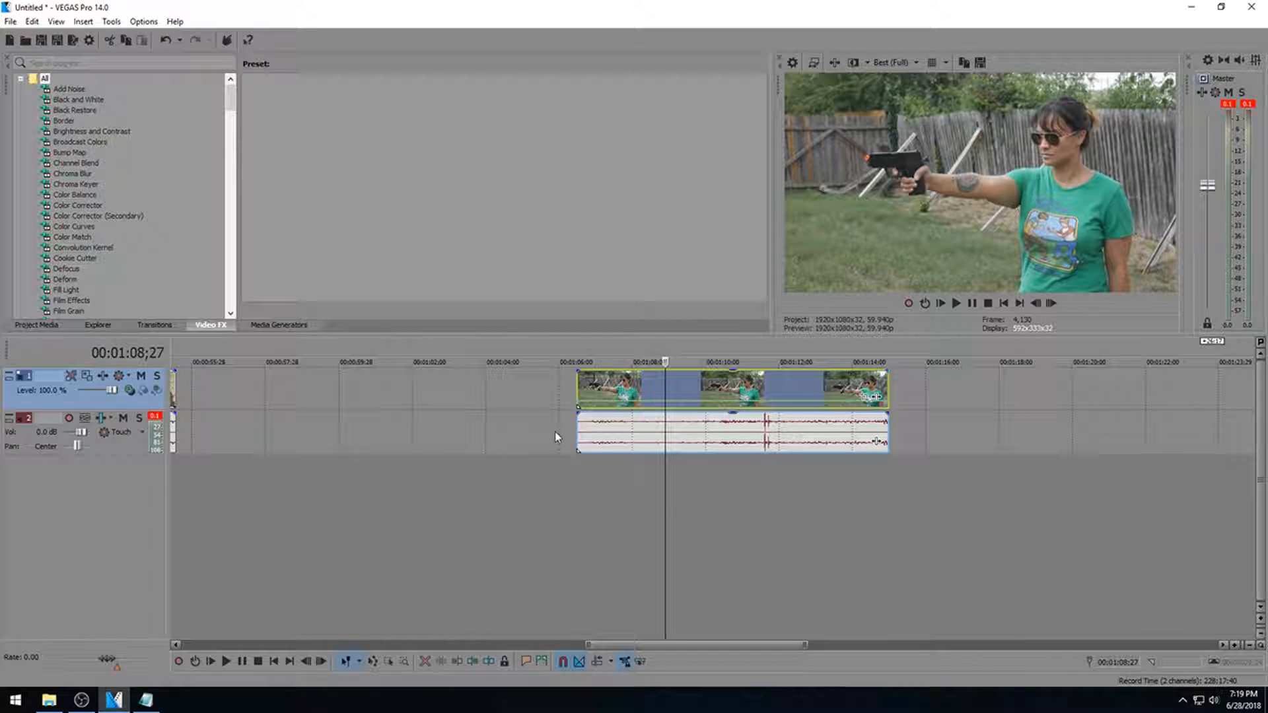
left_click_drag(48, 411, 48, 453)
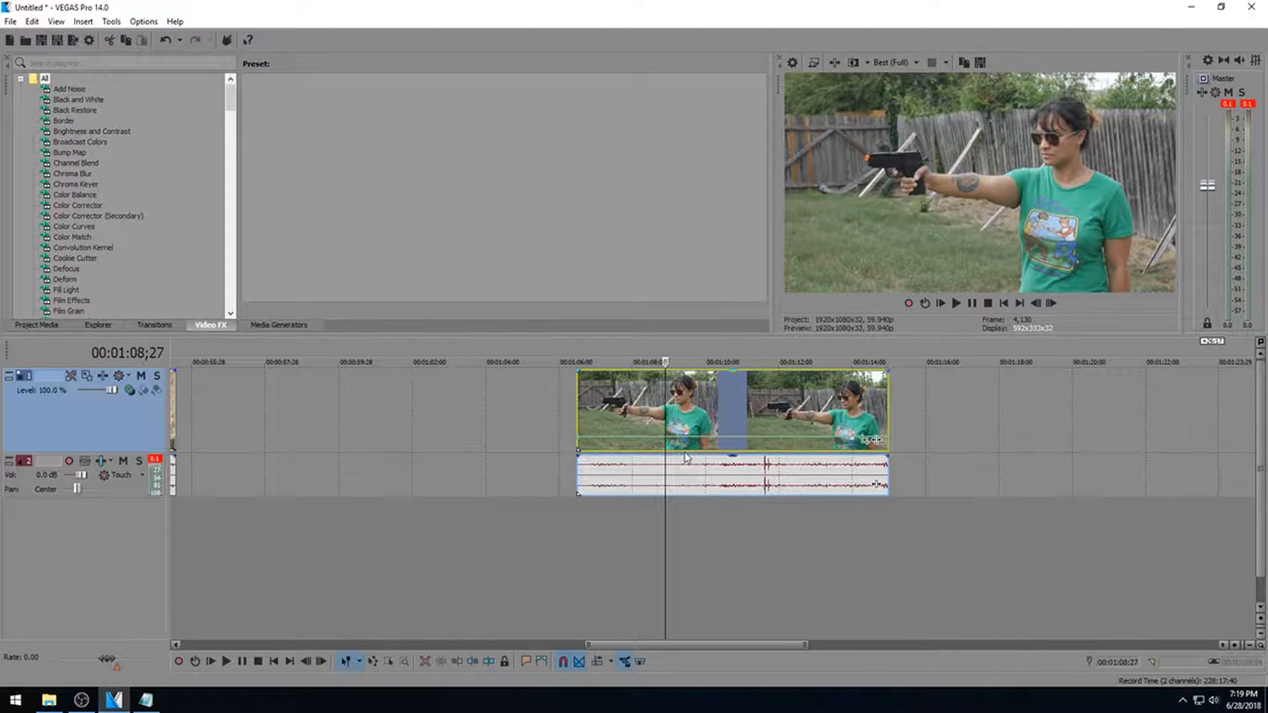
Add a velocity envelope point exactly at the gunshot in the waveform, at 00:01:11;18.
scroll(758, 444, "left", 1)
left_click(759, 442)
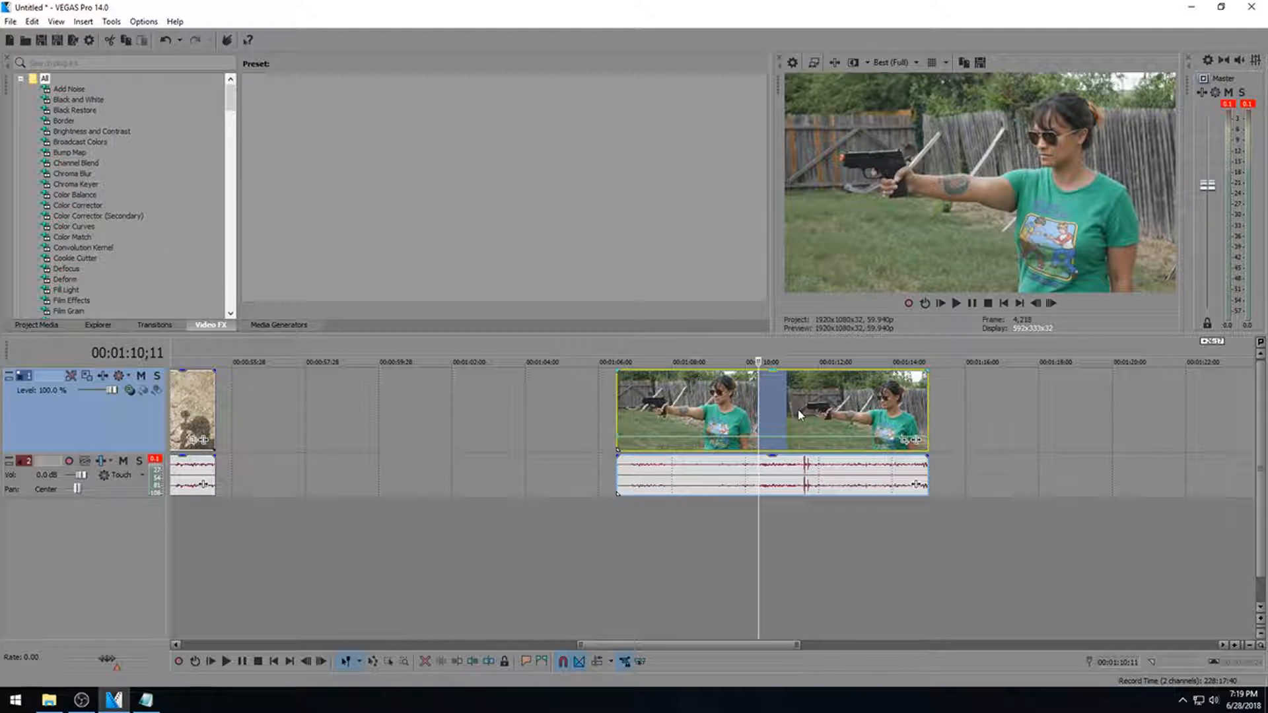
left_click(801, 414)
scroll(833, 502, "up", 4)
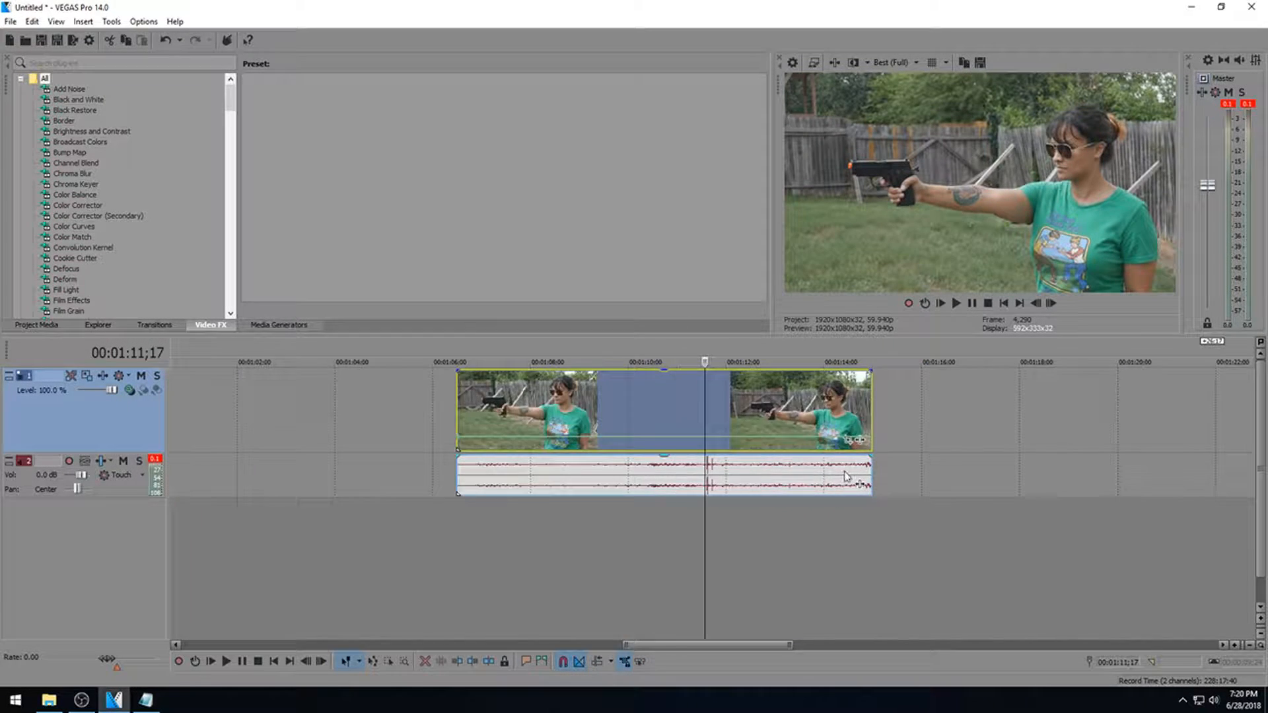
left_click(708, 476)
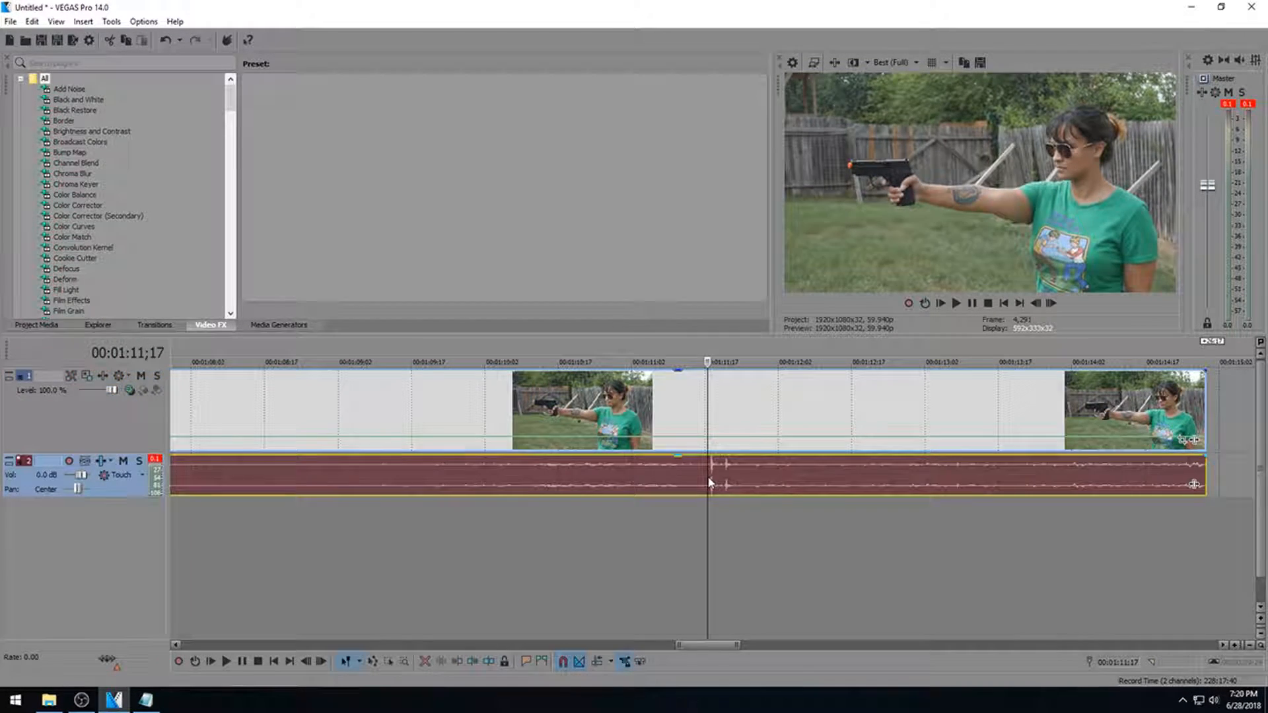
key("space")
key("Return")
left_click(709, 476)
scroll(708, 473, "up", 4)
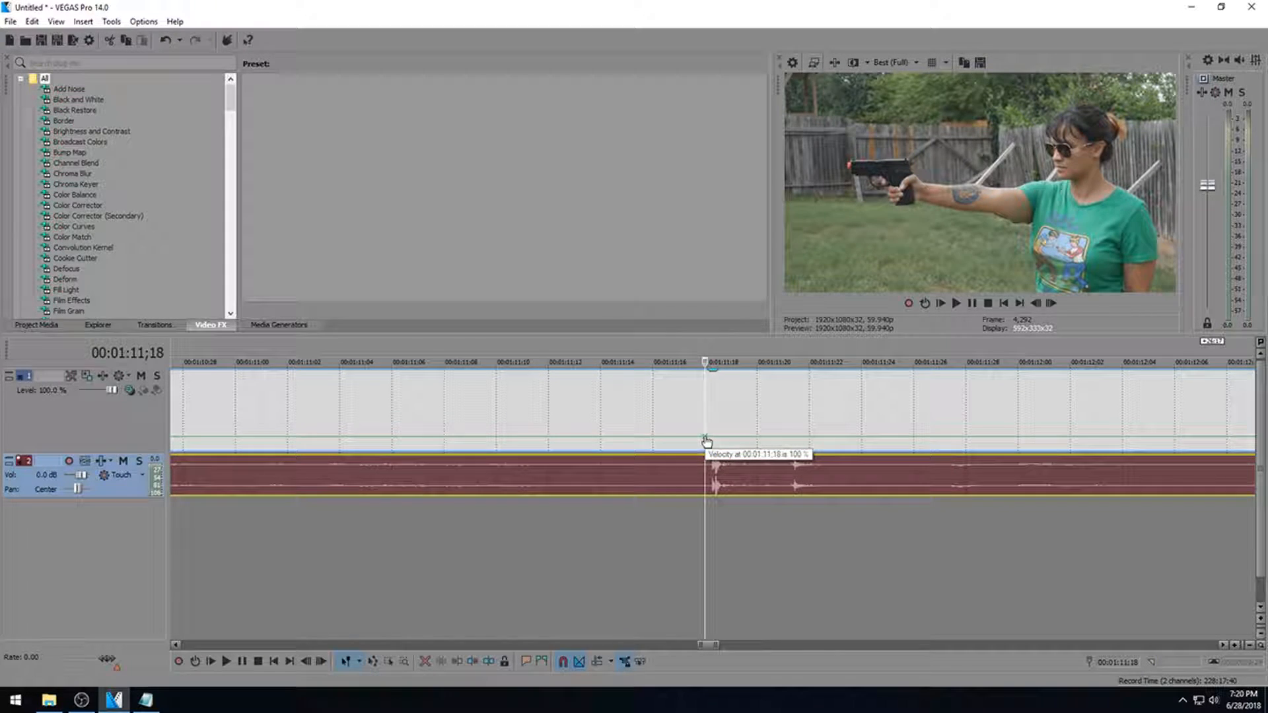
scroll(776, 465, "down", 3)
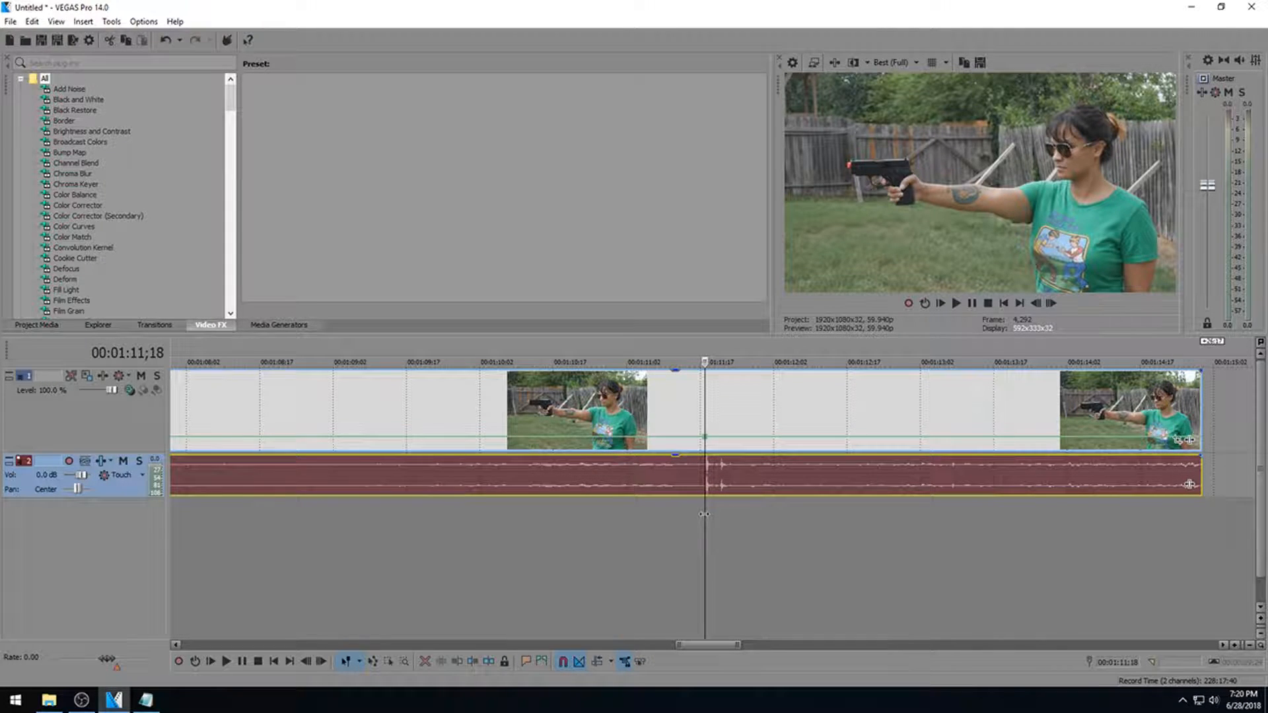
Add a second velocity envelope point one second before the gunshot, at 00:01:10;18.
left_click(721, 525)
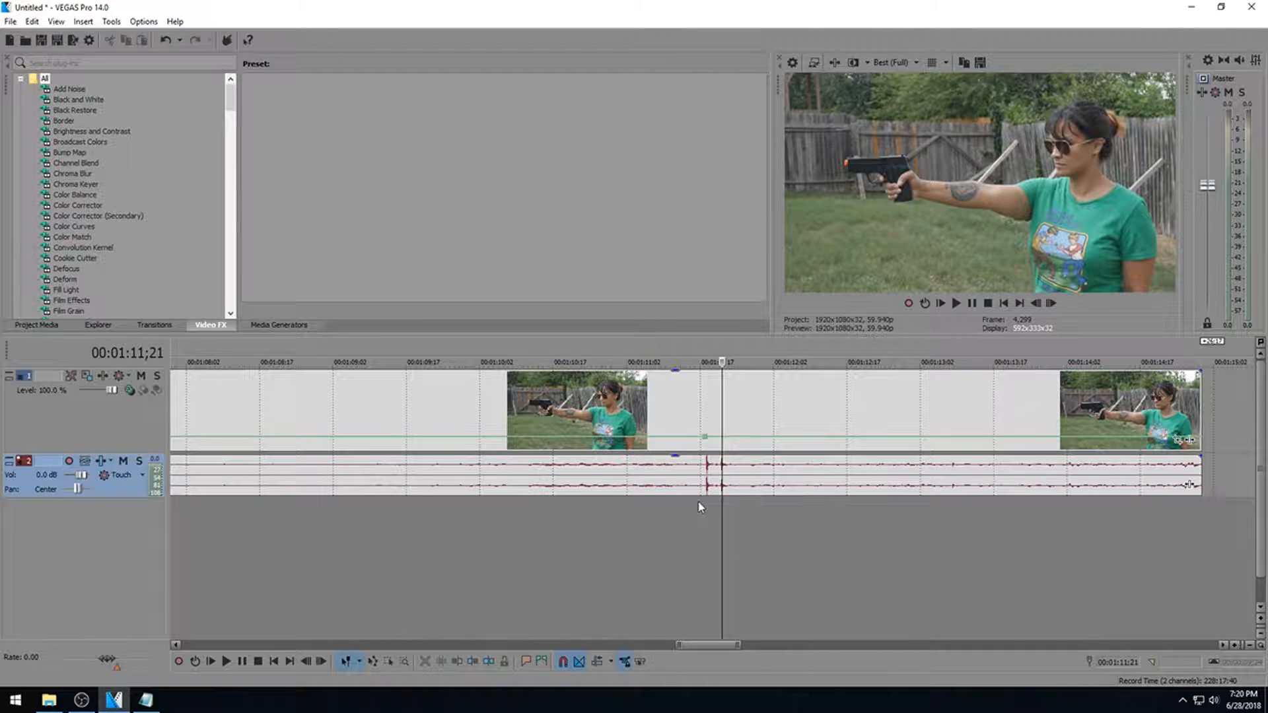
left_click_drag(706, 512, 527, 523)
left_click_drag(542, 522, 557, 522)
left_click(558, 526)
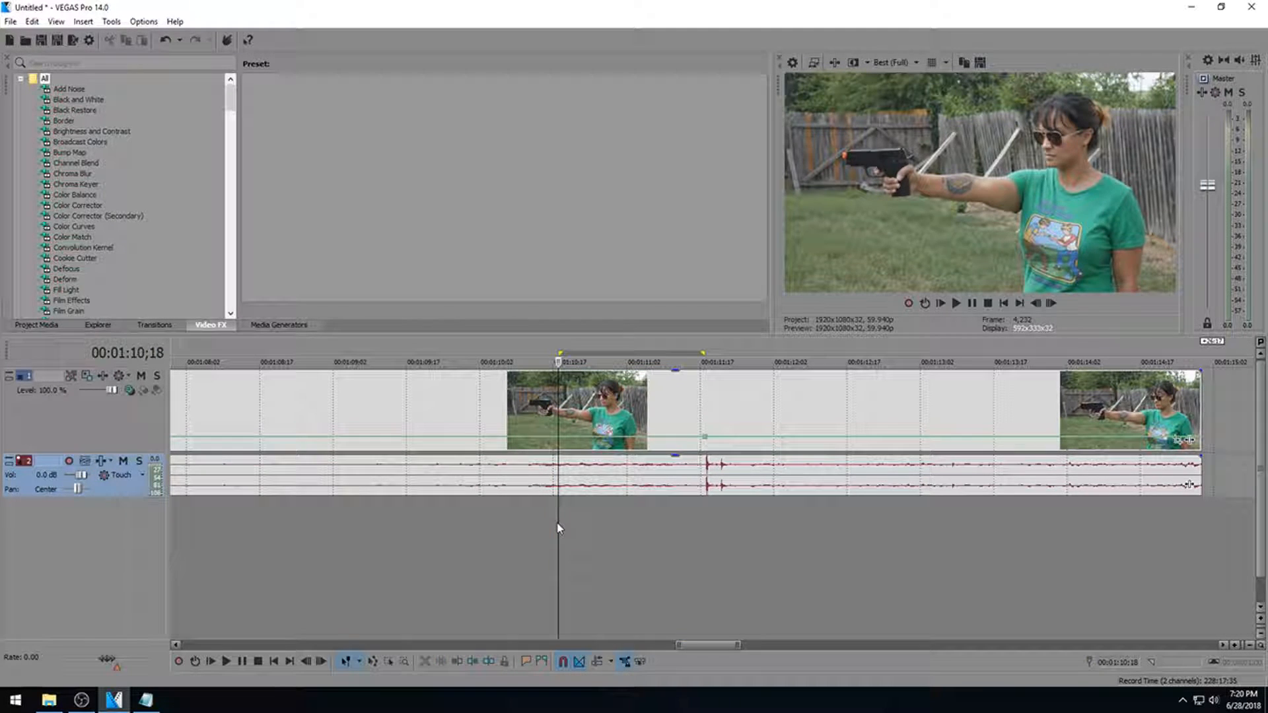
scroll(558, 442, "up", 3)
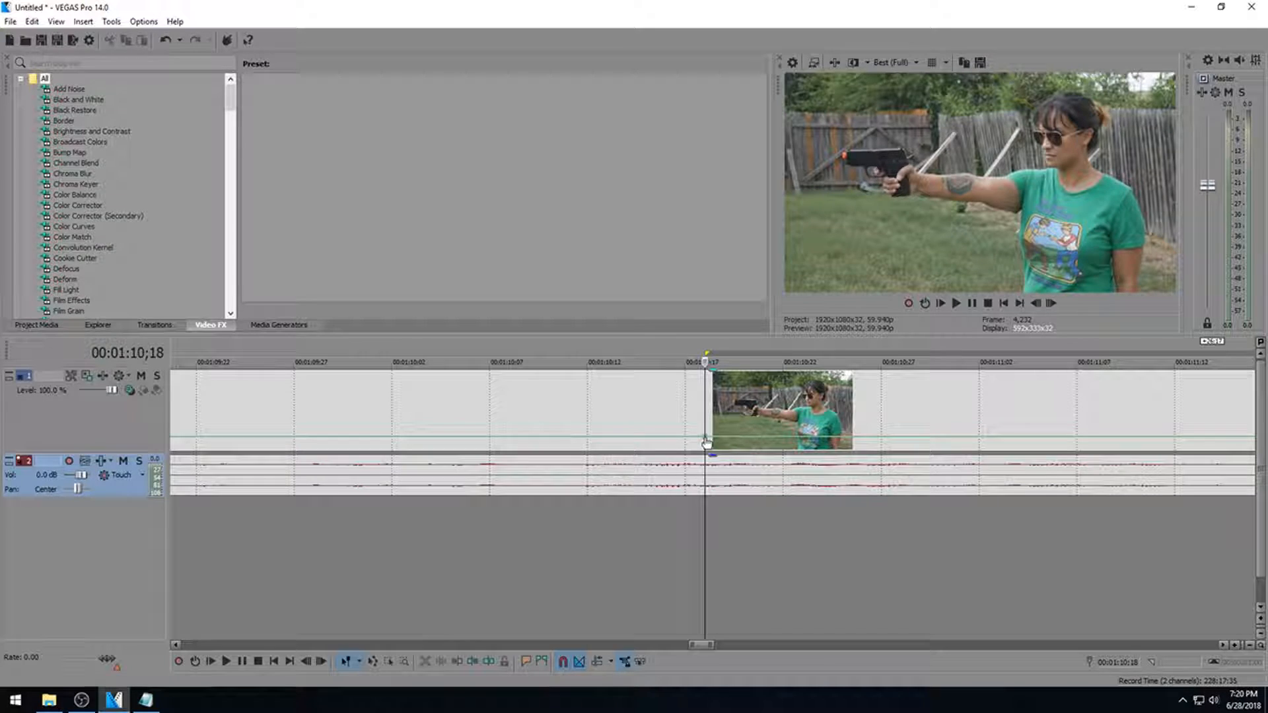
scroll(611, 465, "down", 4)
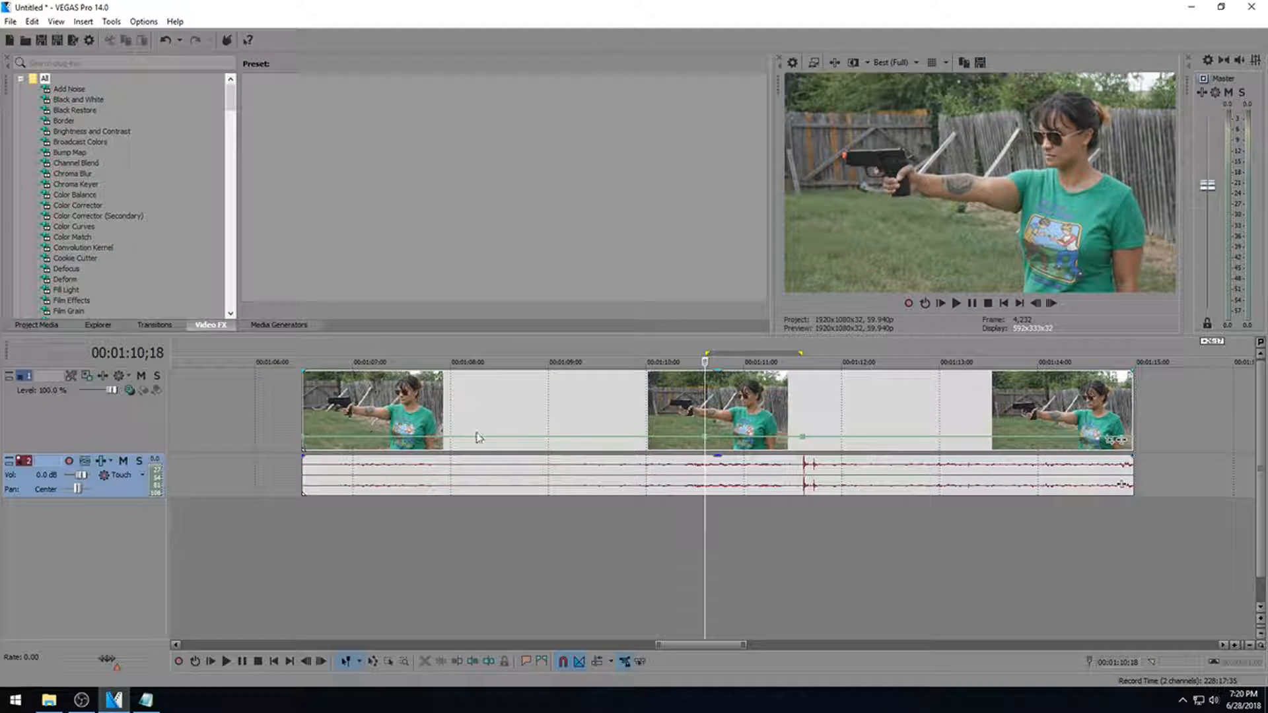
Set the velocity point at the gunshot to 40% forward velocity and play the clip through the slowdown.
right_click(802, 441)
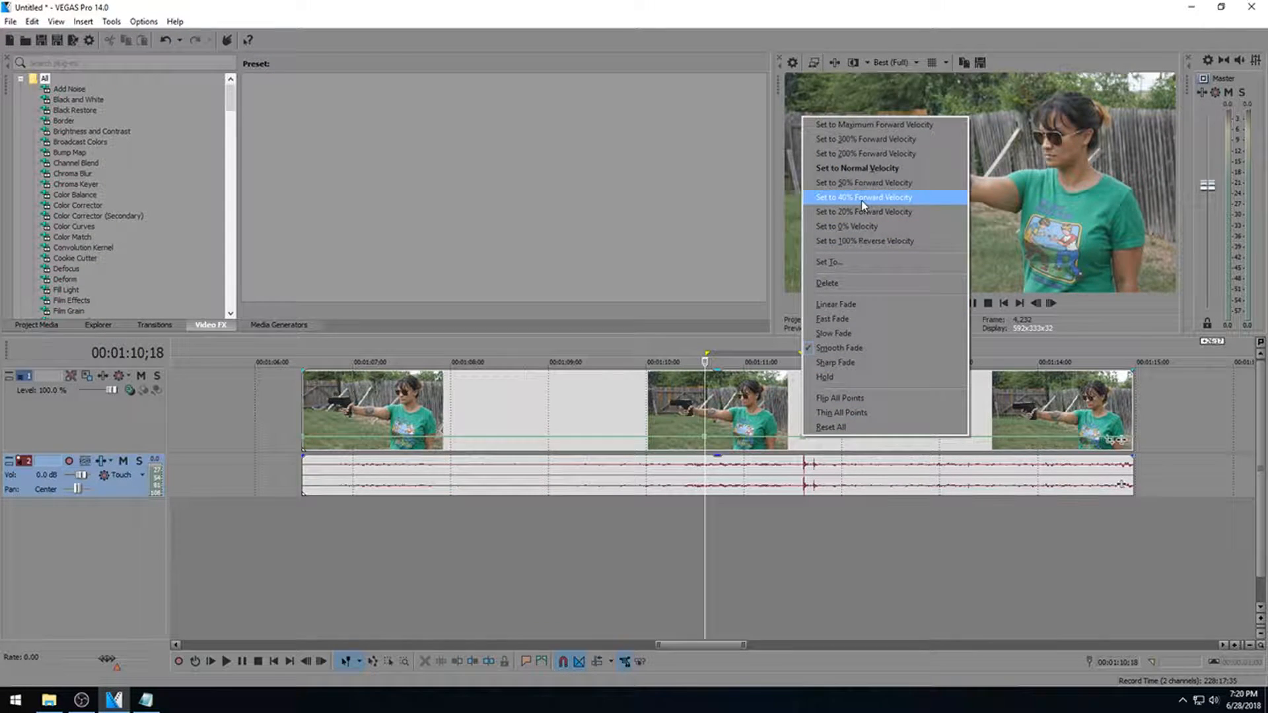
left_click(847, 210)
left_click(628, 550)
key("space")
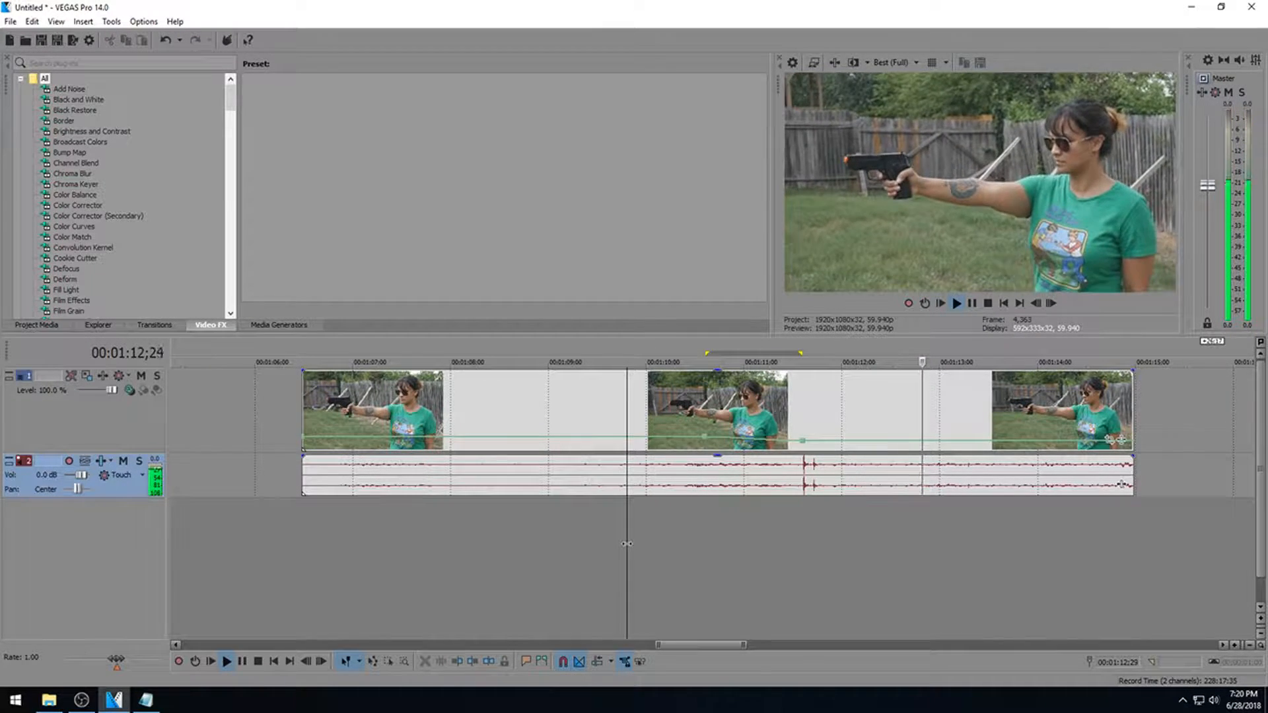
key("Return")
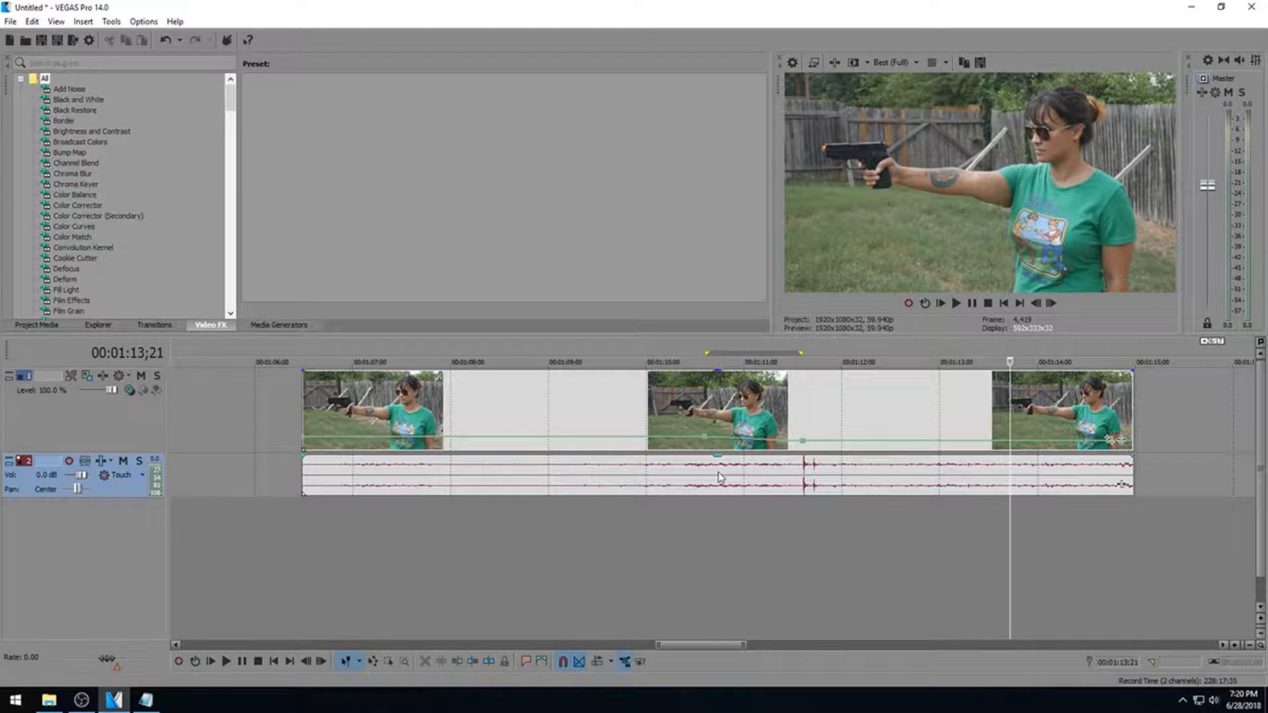
left_click(690, 477)
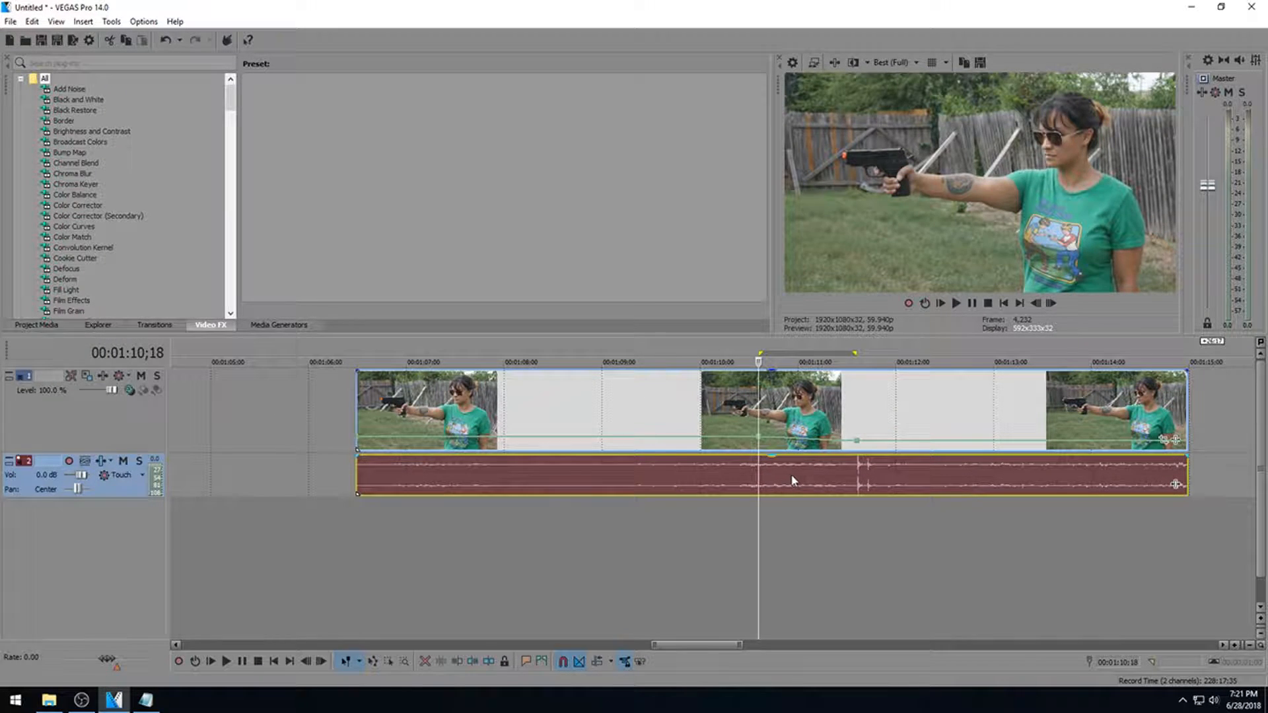
Add a velocity envelope point after the gunshot at 00:01:12;28 to mark where the slow-motion section ends.
left_click(859, 424)
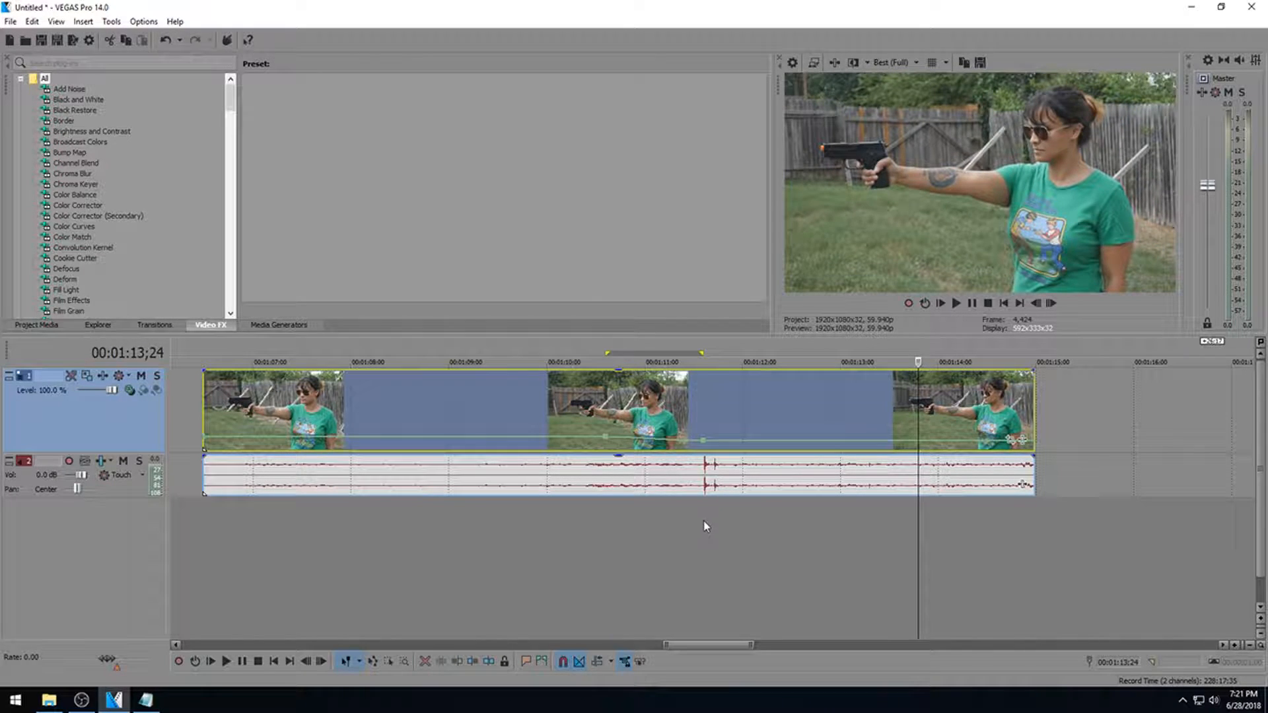
left_click_drag(704, 526, 768, 524)
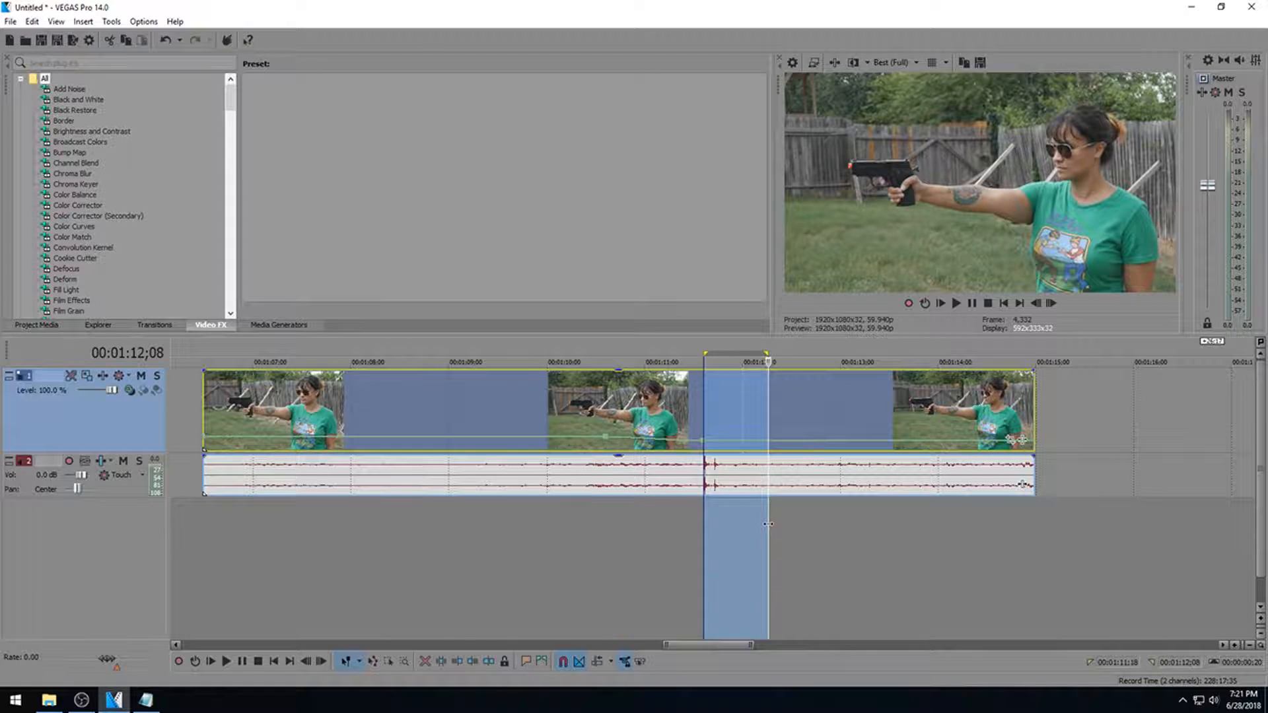
left_click_drag(768, 524, 833, 525)
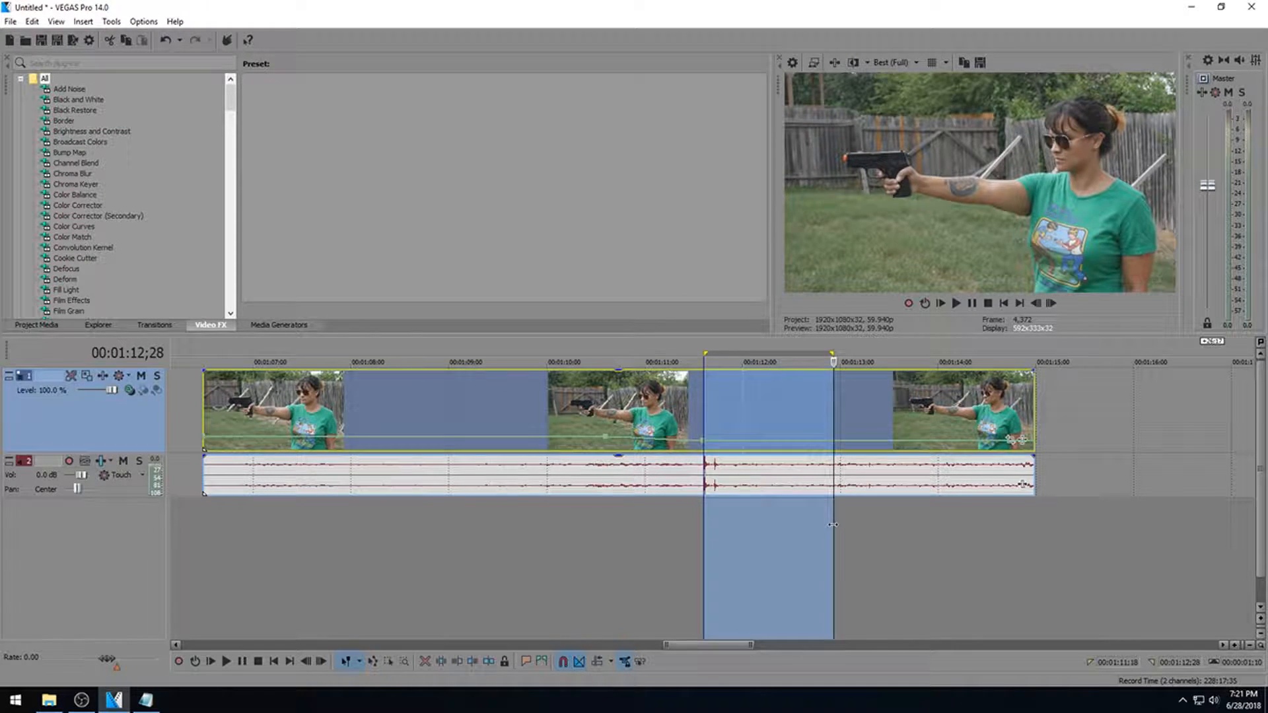
left_click(834, 525)
scroll(839, 442, "up", 2)
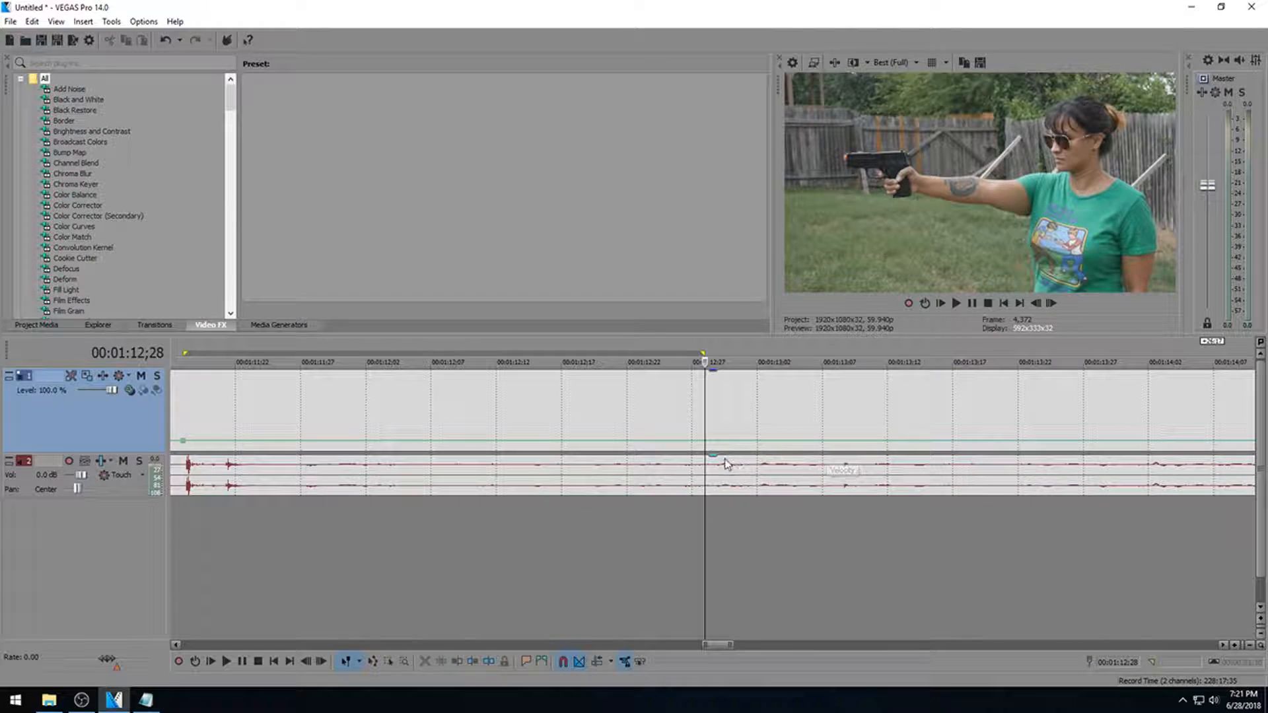
double_click(705, 441)
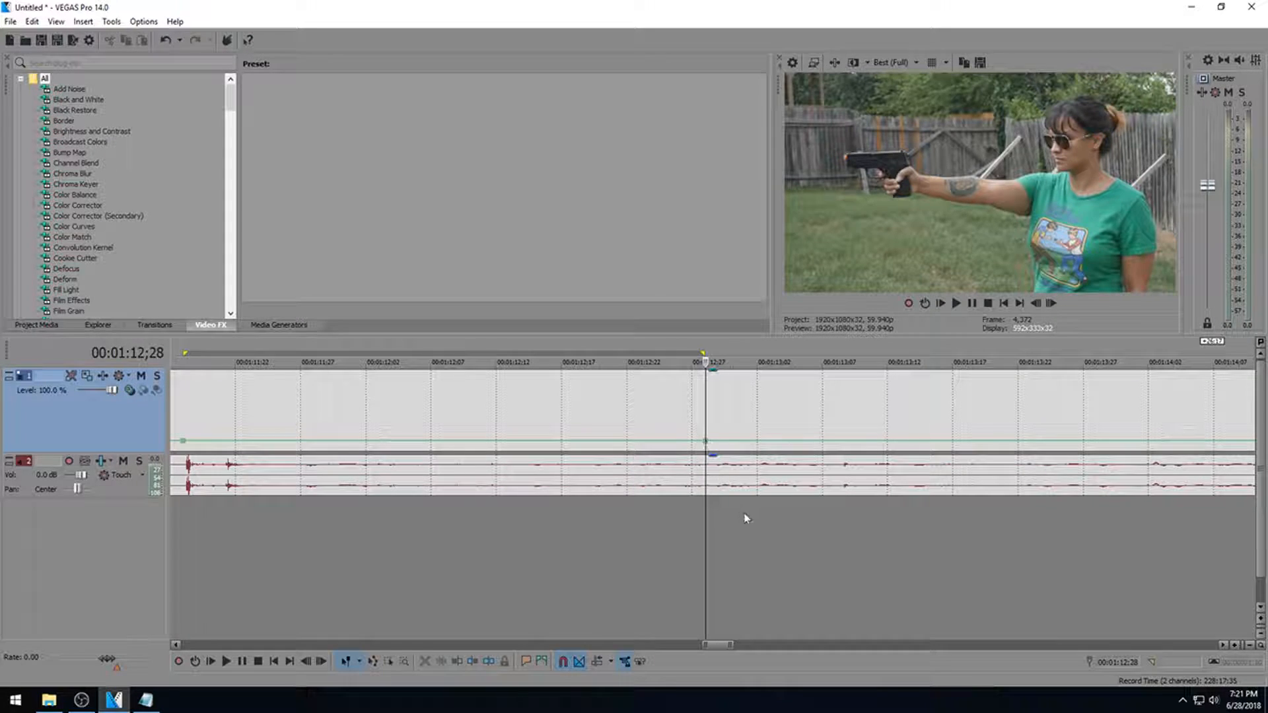
Add a velocity point one second further on, at about 00:01:13;28, and set it to normal velocity.
left_click_drag(706, 530, 1097, 552)
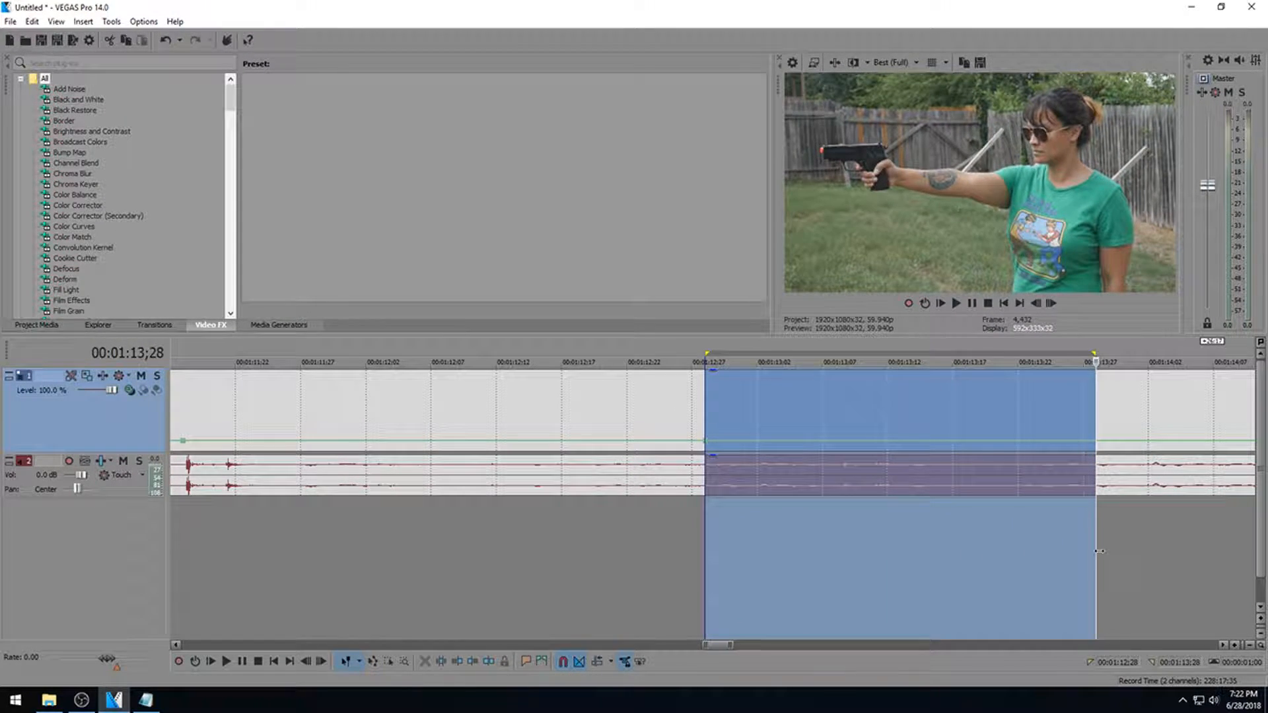
left_click(1097, 553)
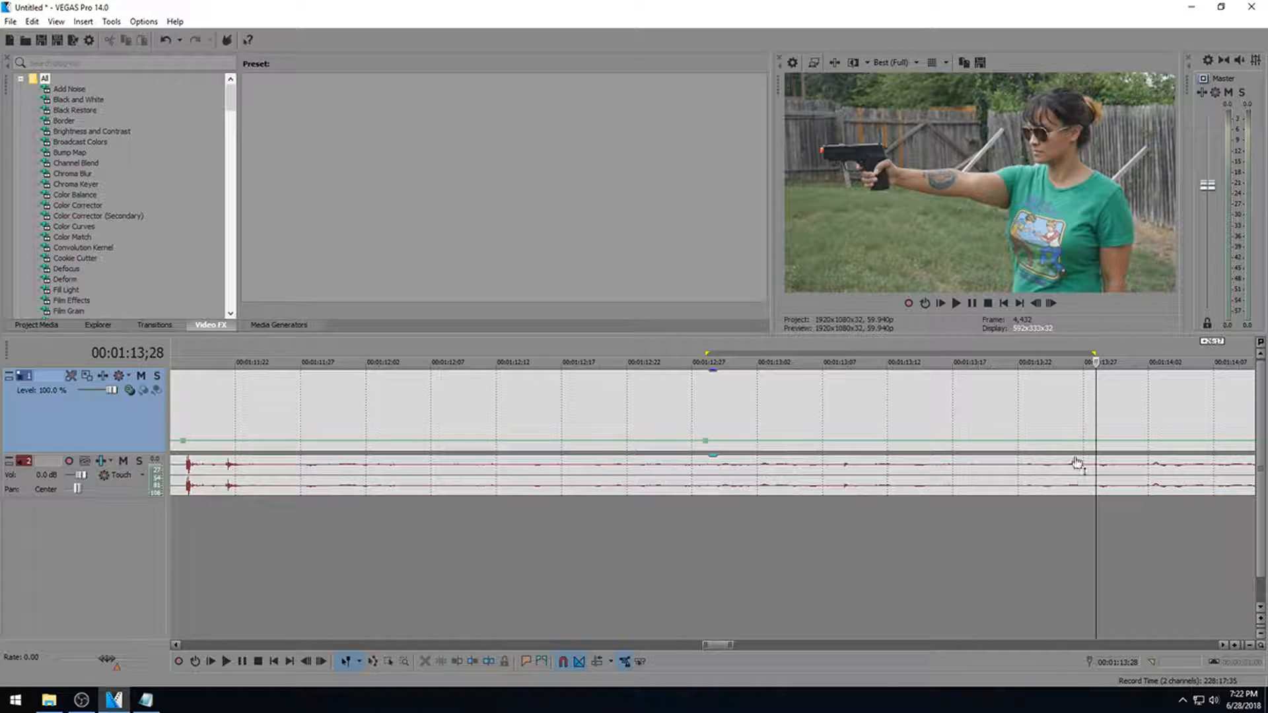
double_click(1097, 442)
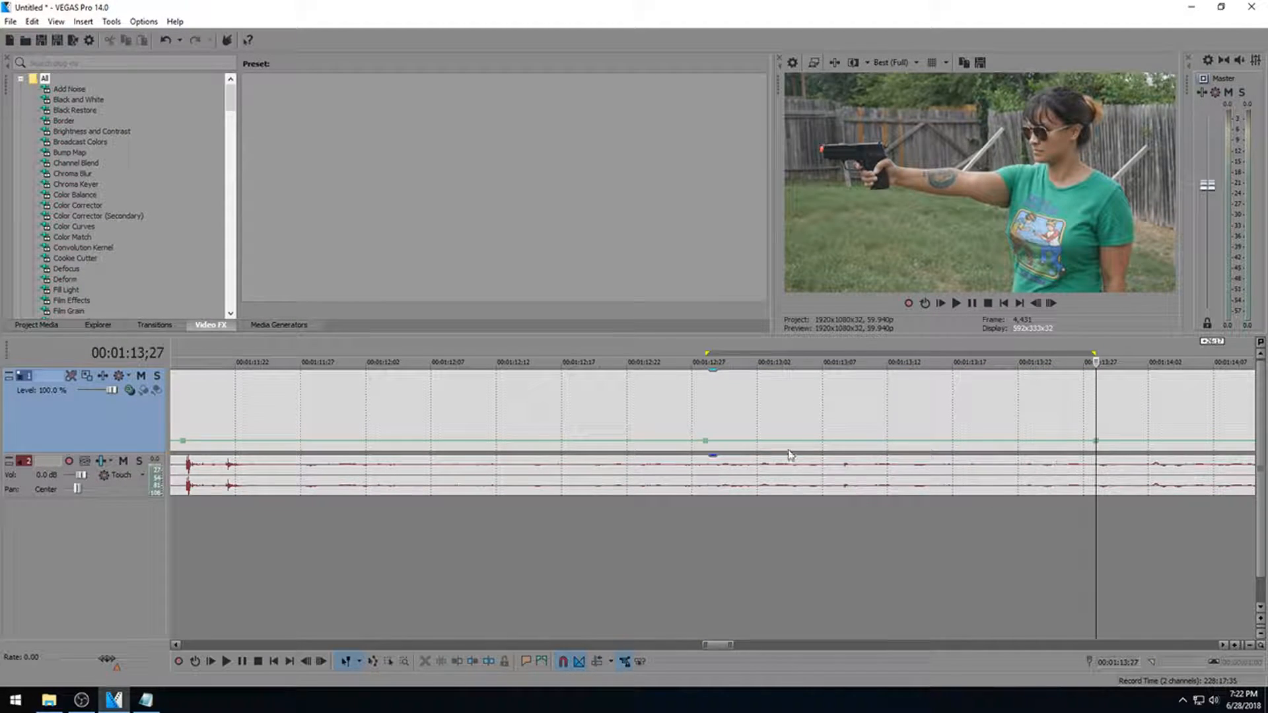
right_click(1096, 442)
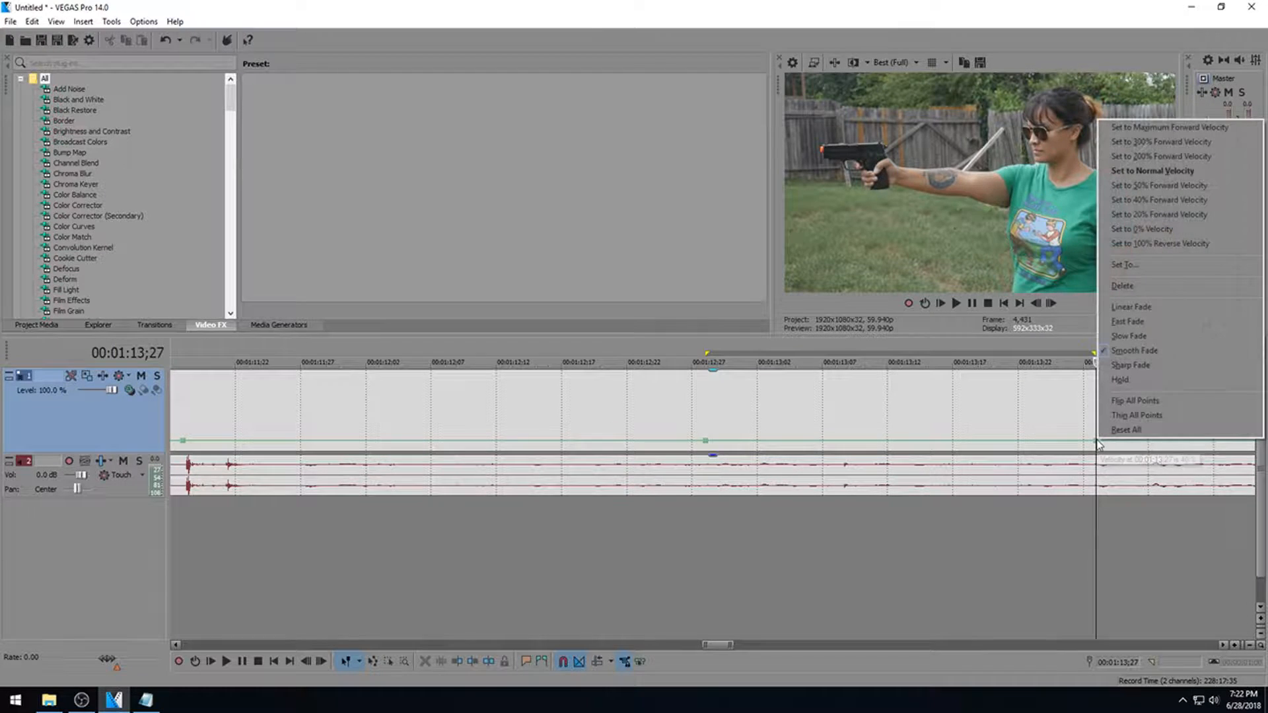
left_click(1152, 175)
scroll(1061, 540, "down", 2)
scroll(799, 487, "down", 1)
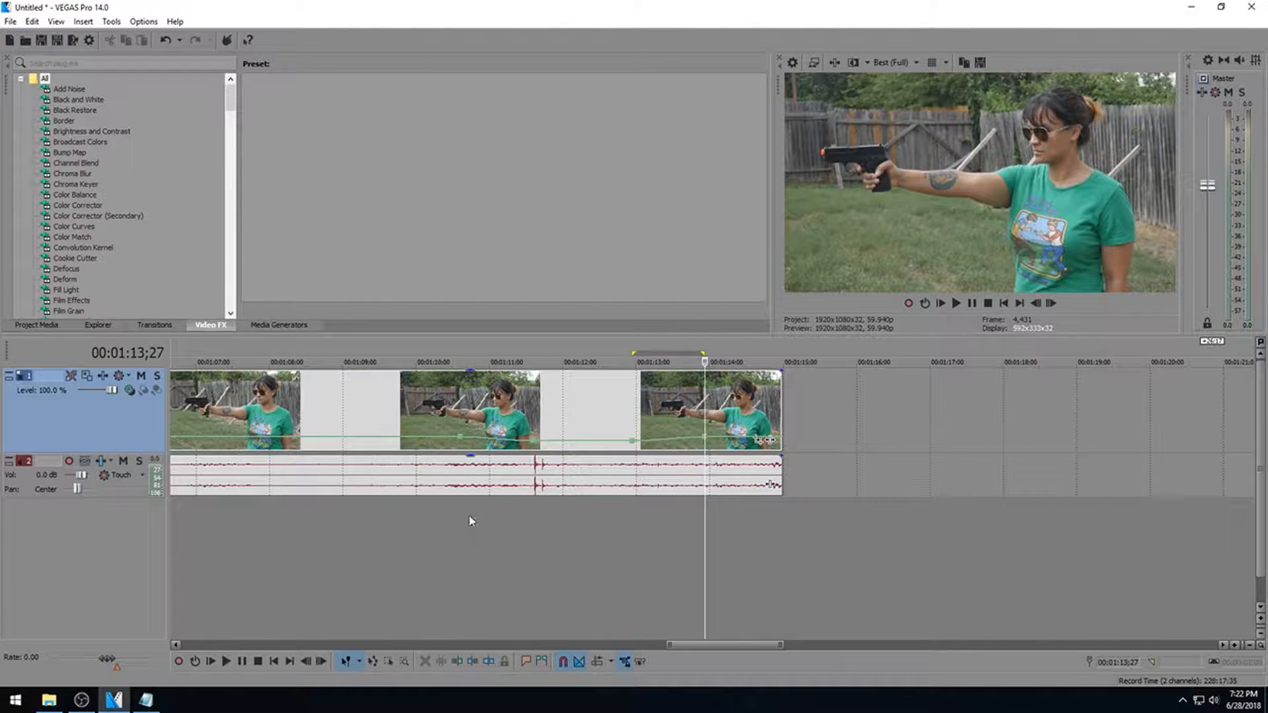
Play the clip from 00:01:07;28 through the gunshot to check the slowdown and the return to normal speed.
left_click_drag(465, 518, 471, 512)
left_click(460, 526)
left_click(346, 544)
left_click(266, 562)
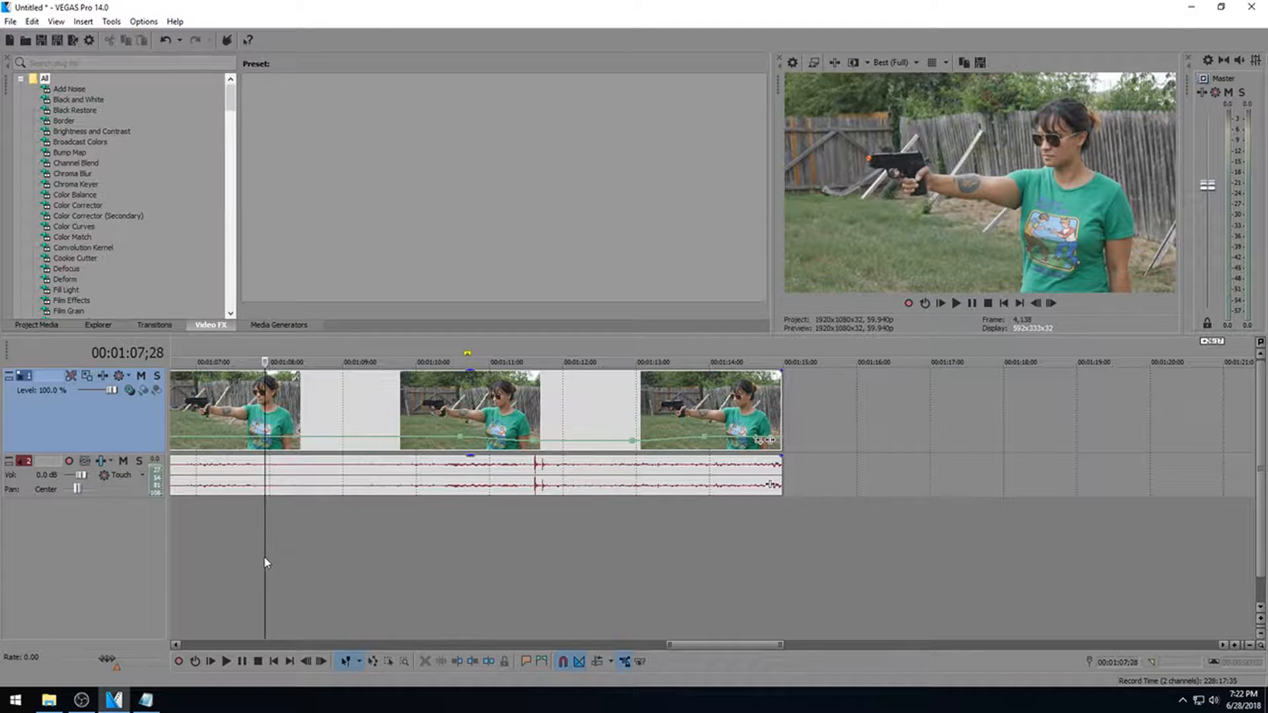
key("space")
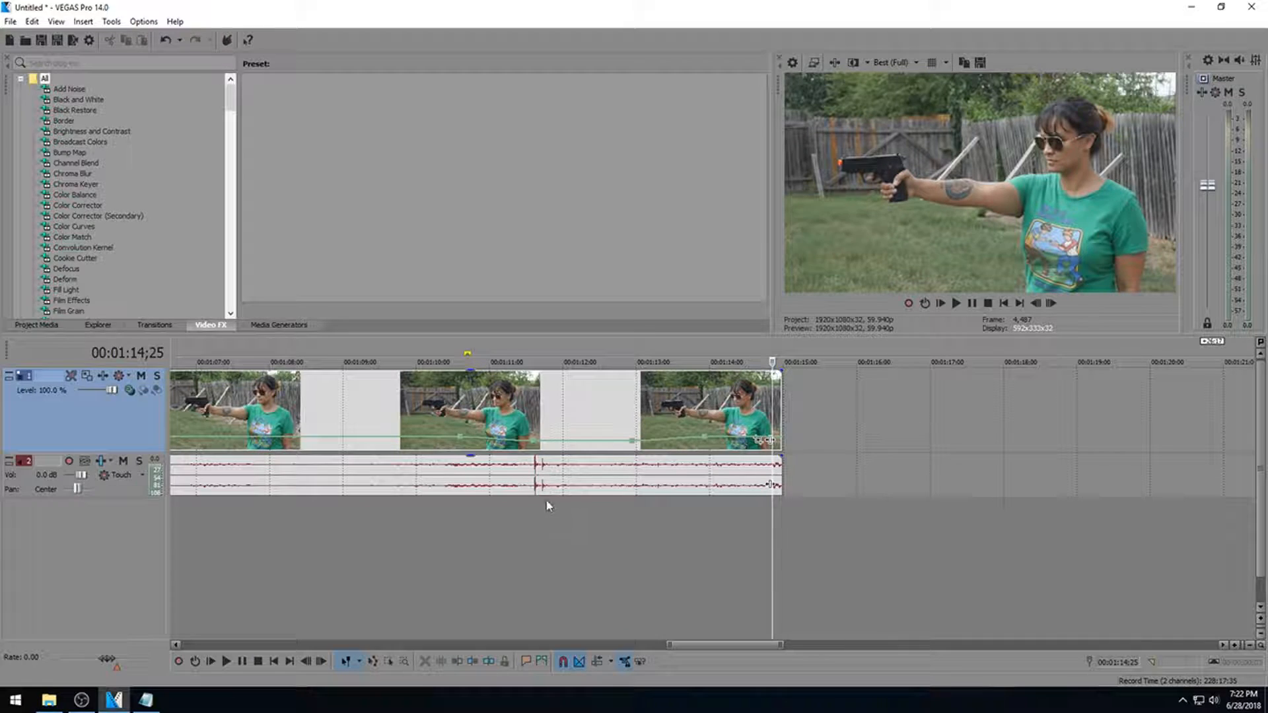
Try trimming the start of the clip to about 1:10, and undo the trim.
left_click(533, 464)
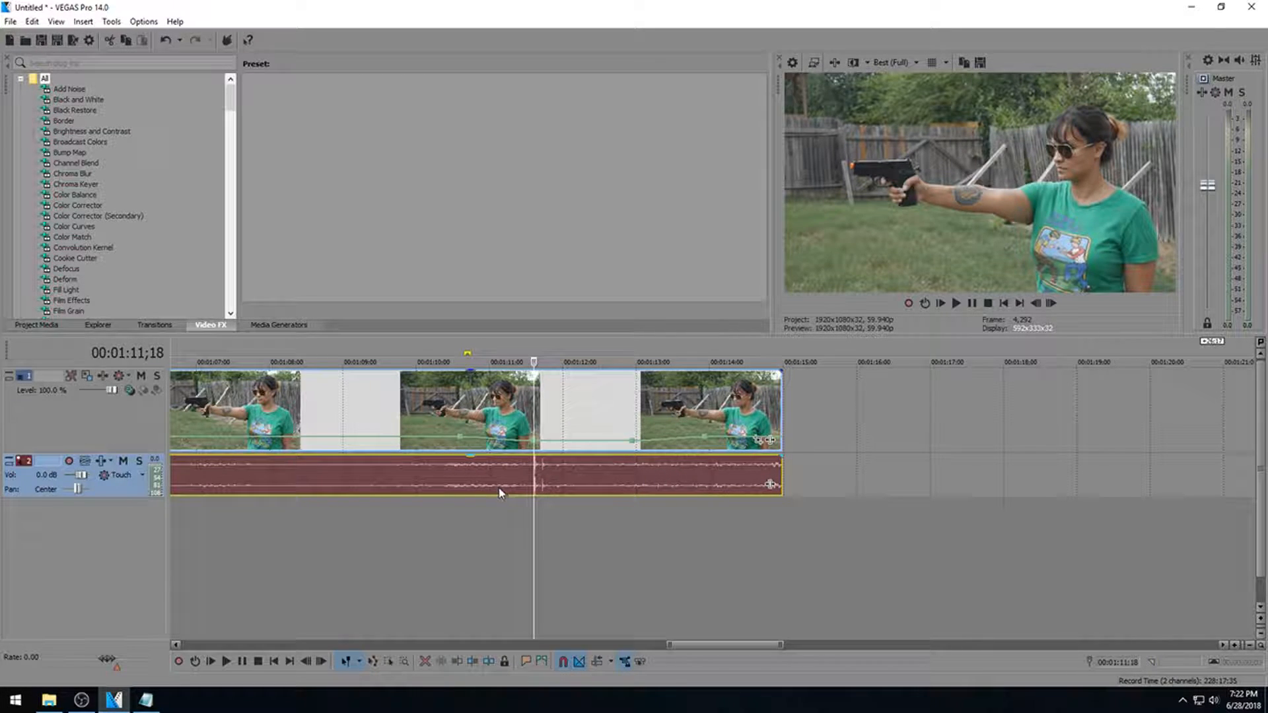
left_click(460, 474)
scroll(774, 489, "left", 3)
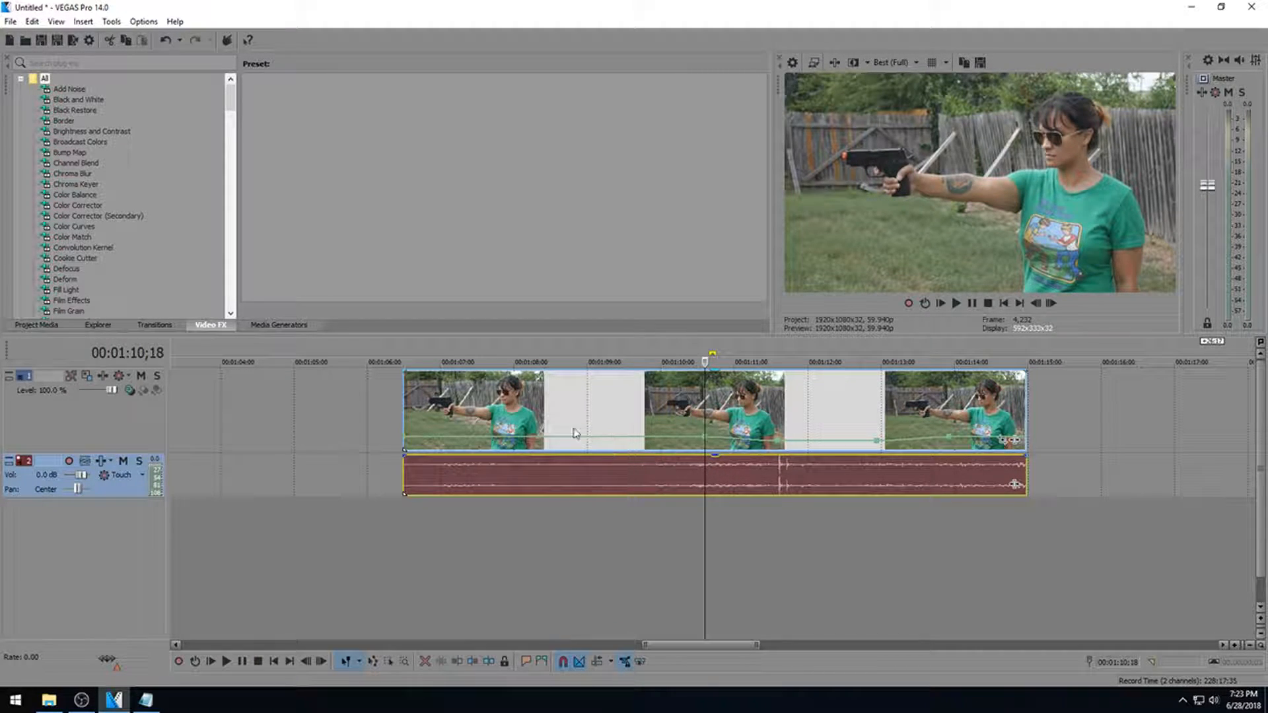
left_click_drag(405, 406, 675, 427)
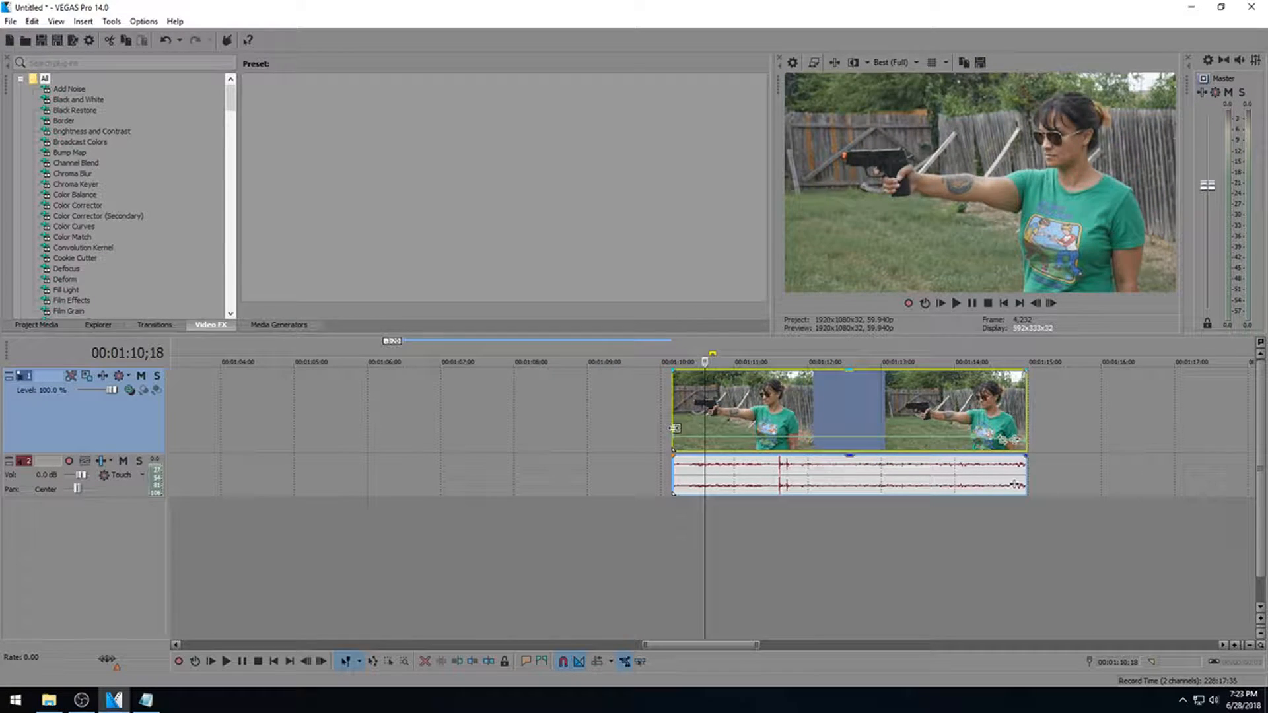
key("ctrl+z")
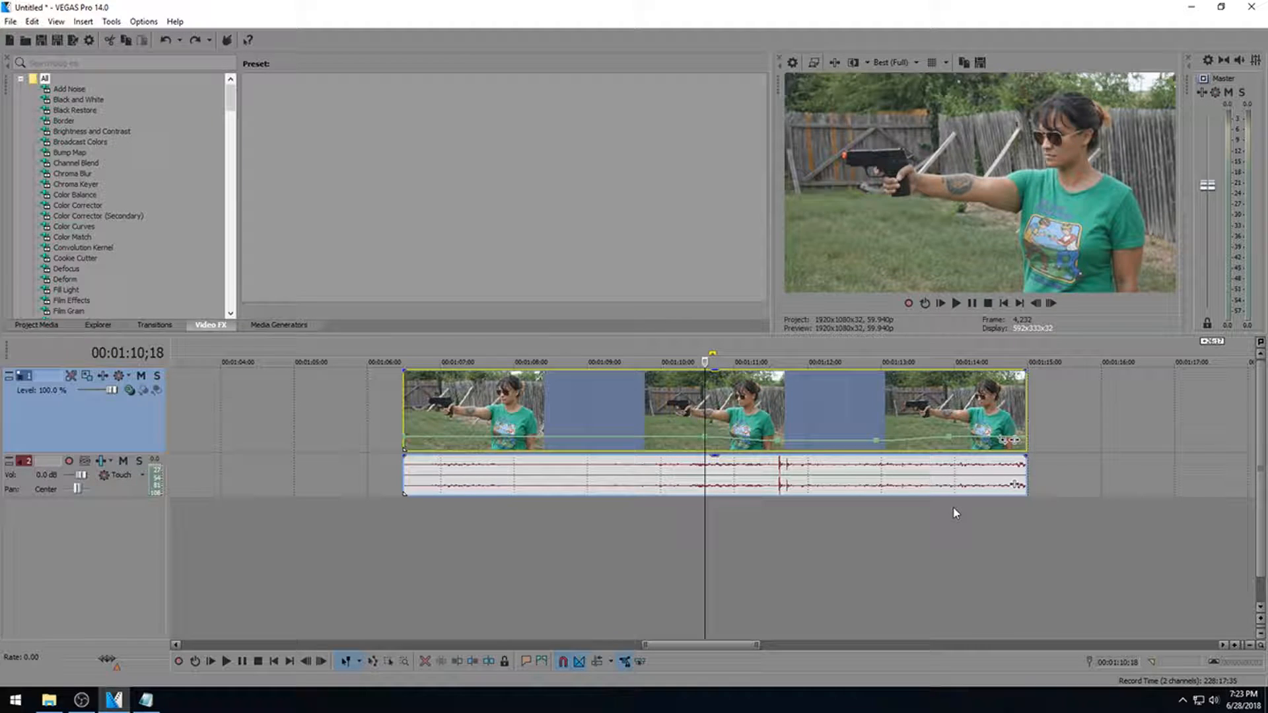
left_click_drag(953, 513, 1016, 509)
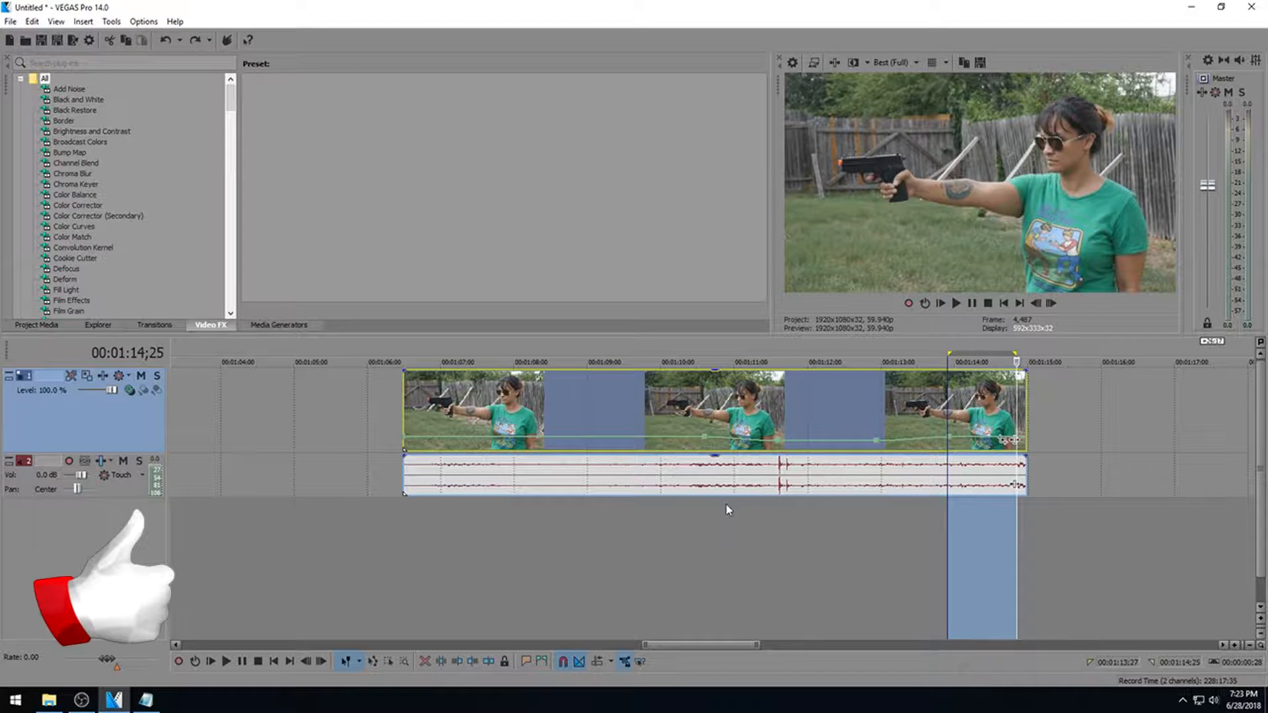
left_click_drag(706, 514, 701, 512)
left_click(703, 512)
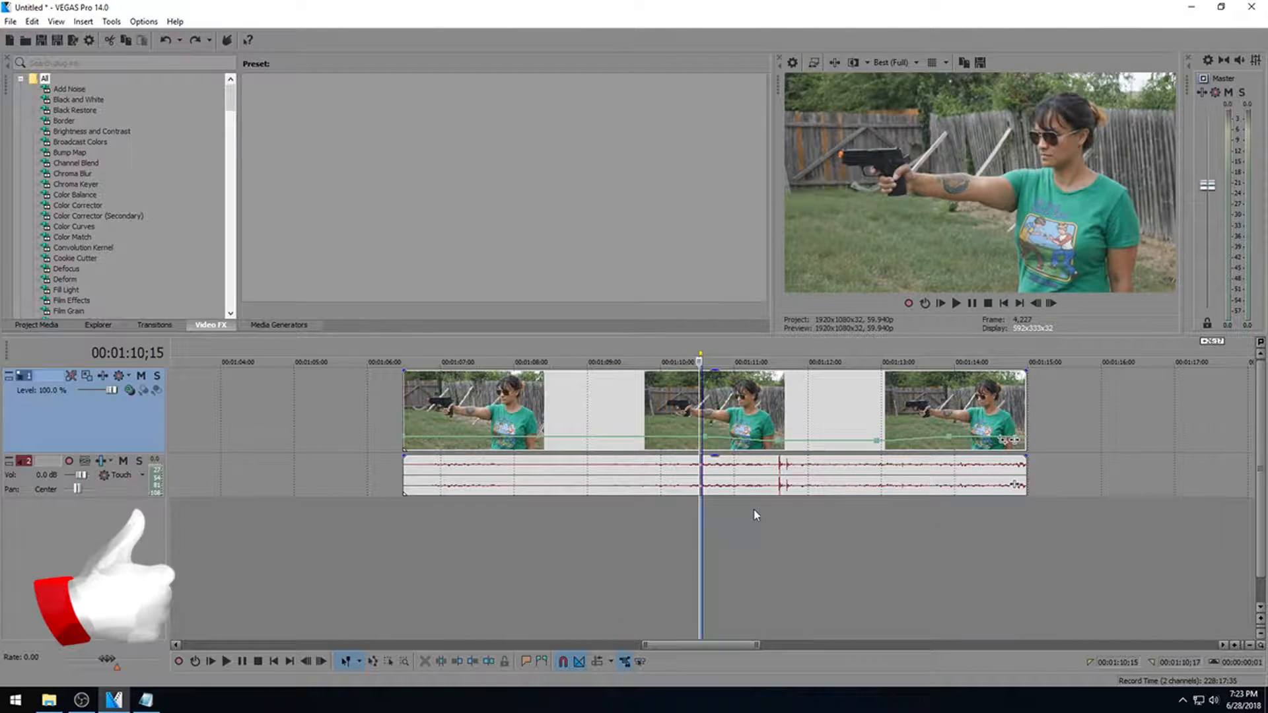
left_click(754, 513)
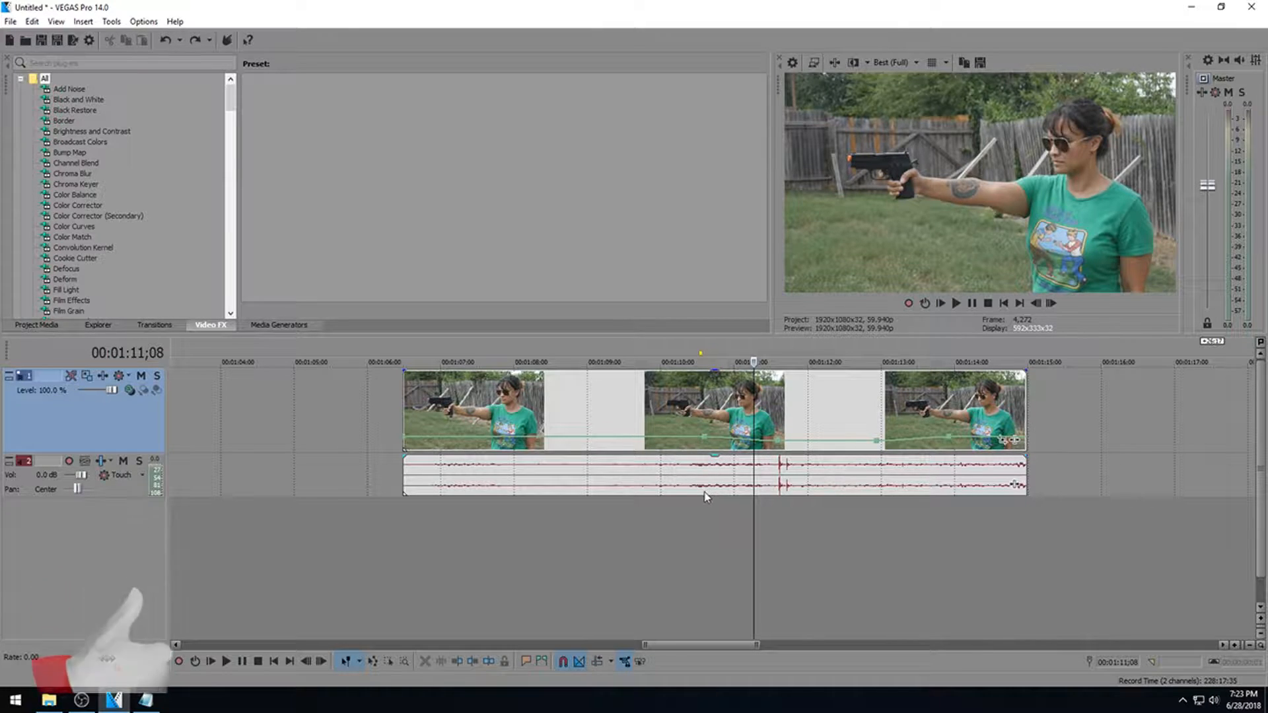
Split the clip one second before the slowdown begins, at 00:01:09;17, and delete the part before the cut.
left_click_drag(703, 512, 631, 514)
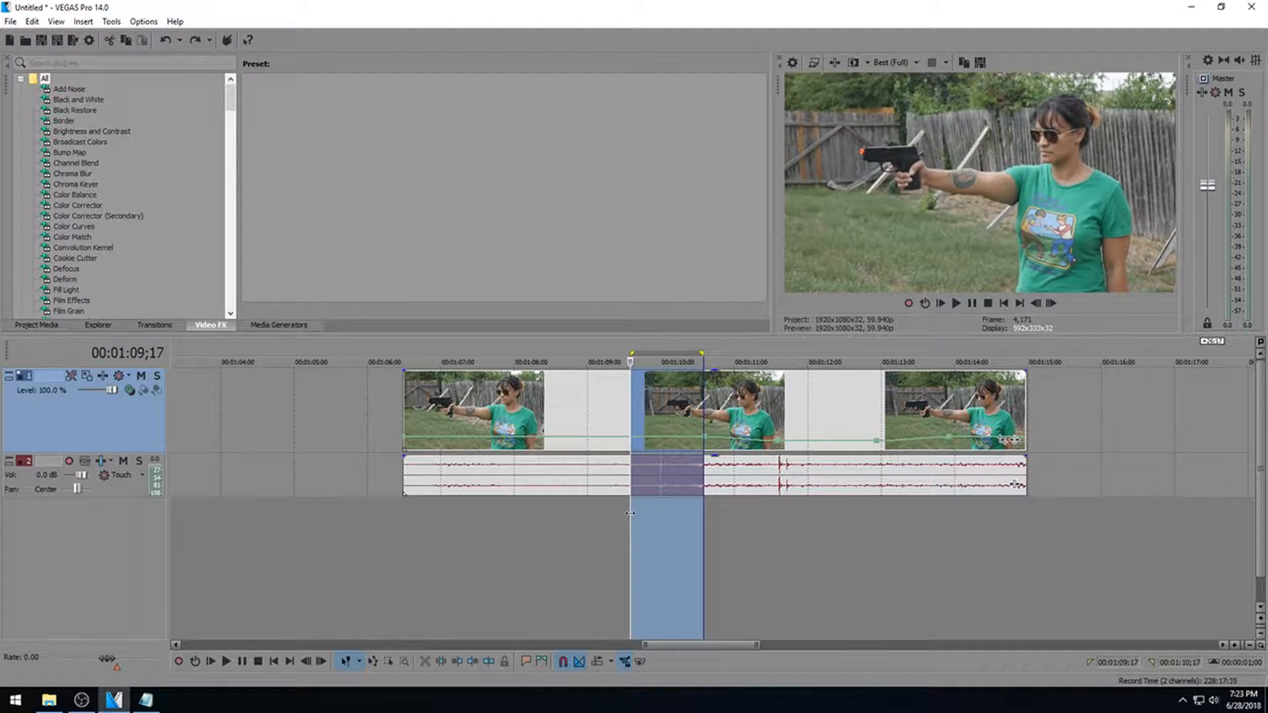
left_click(631, 520)
key("s")
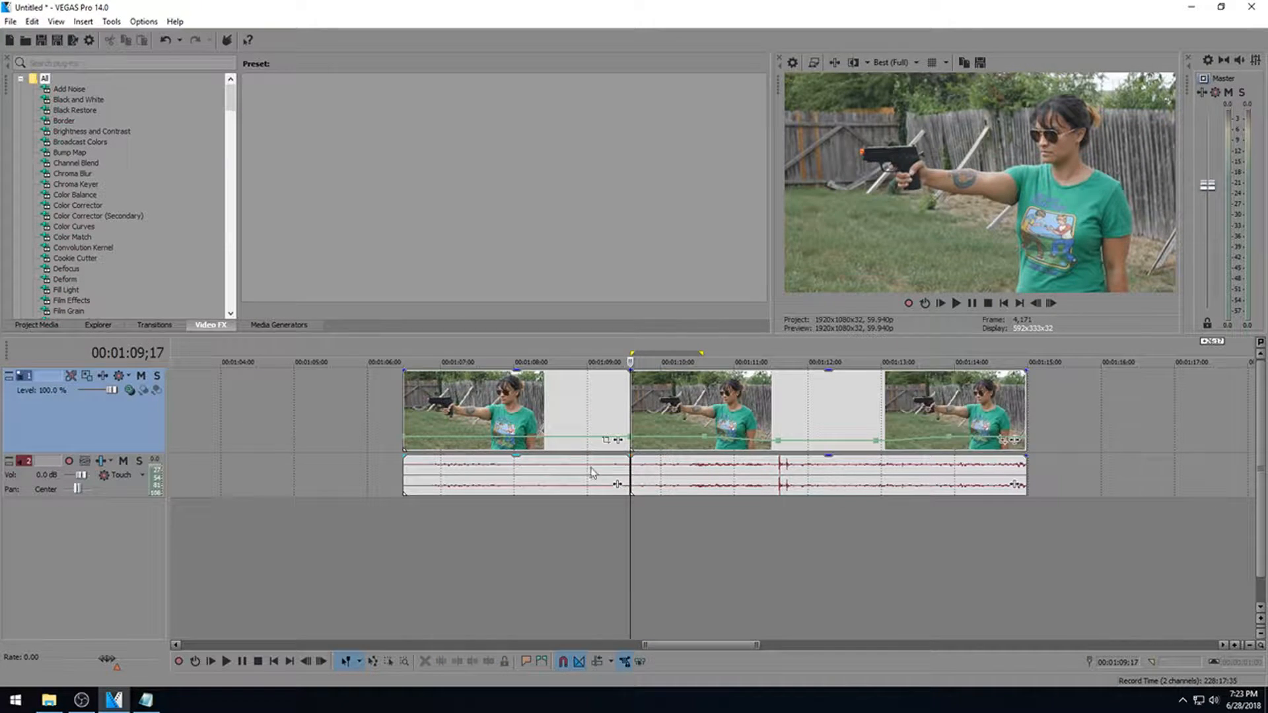
left_click(531, 400)
key("Delete")
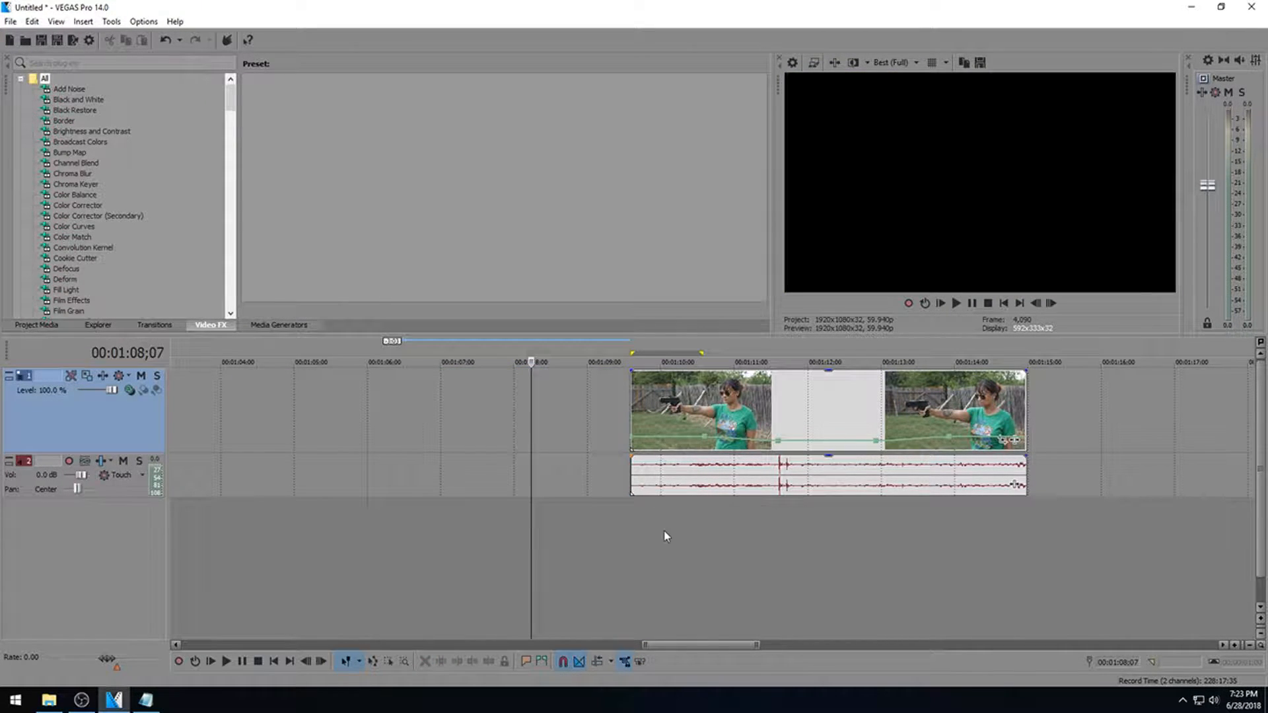
Play the trimmed slow-motion clip from its start at 00:01:09;17.
left_click_drag(636, 520, 1025, 516)
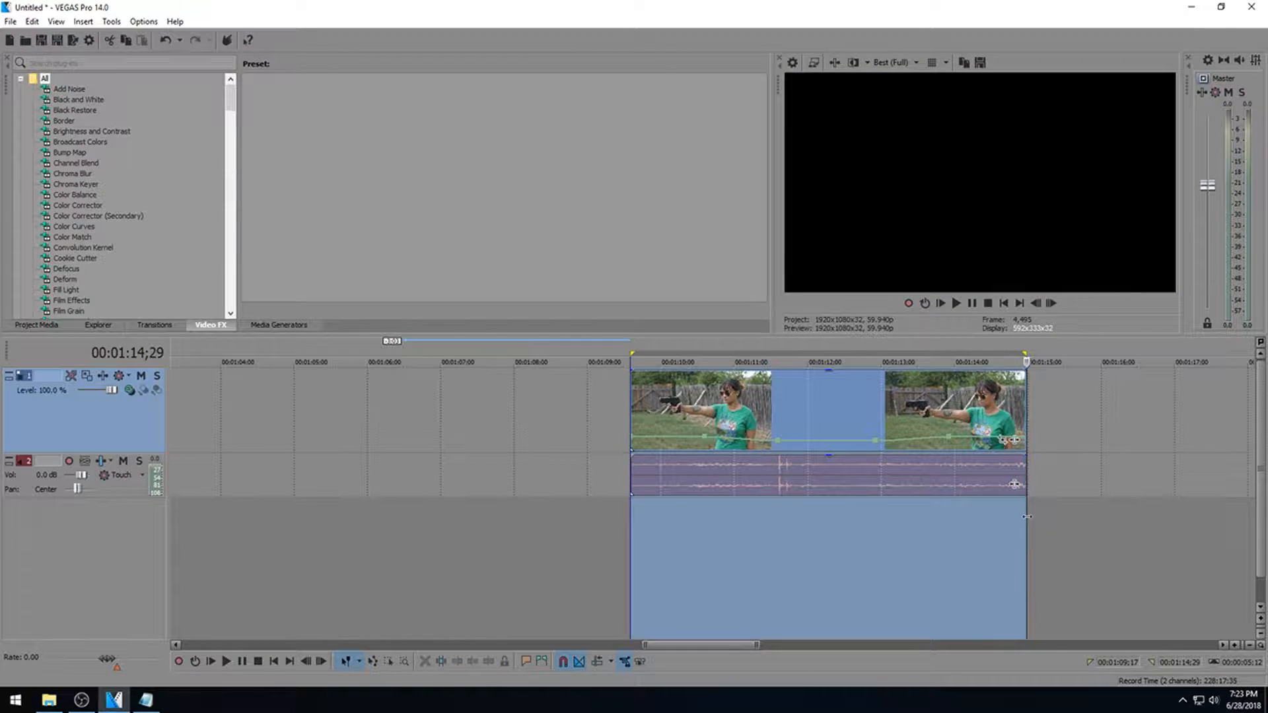
left_click(639, 516)
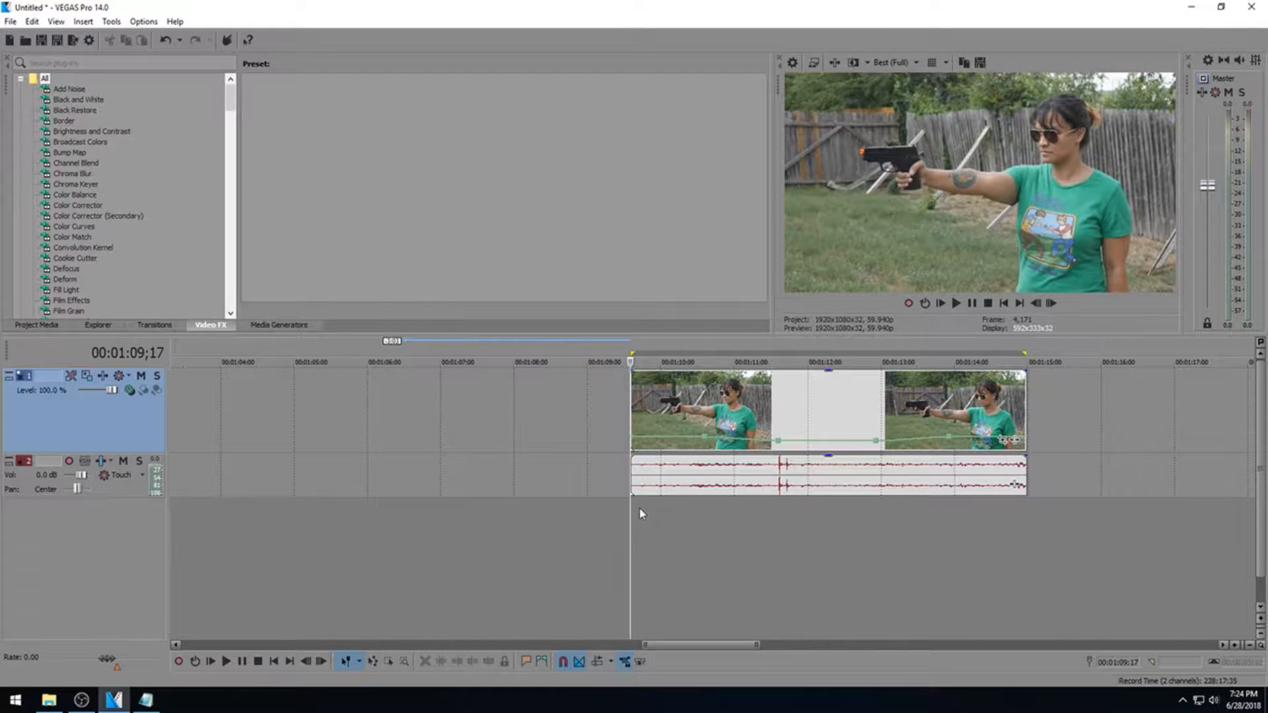
key("space")
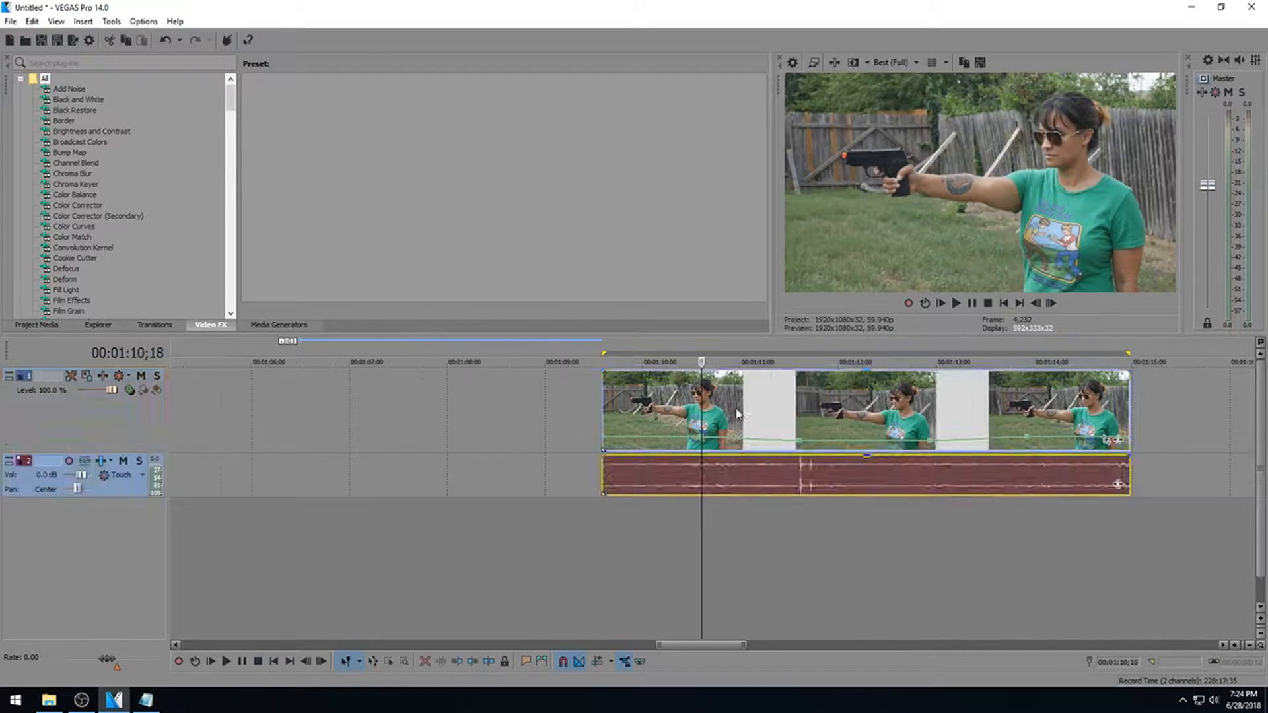
Lock the slow-motion video event so it cannot shift on the timeline.
right_click(737, 416)
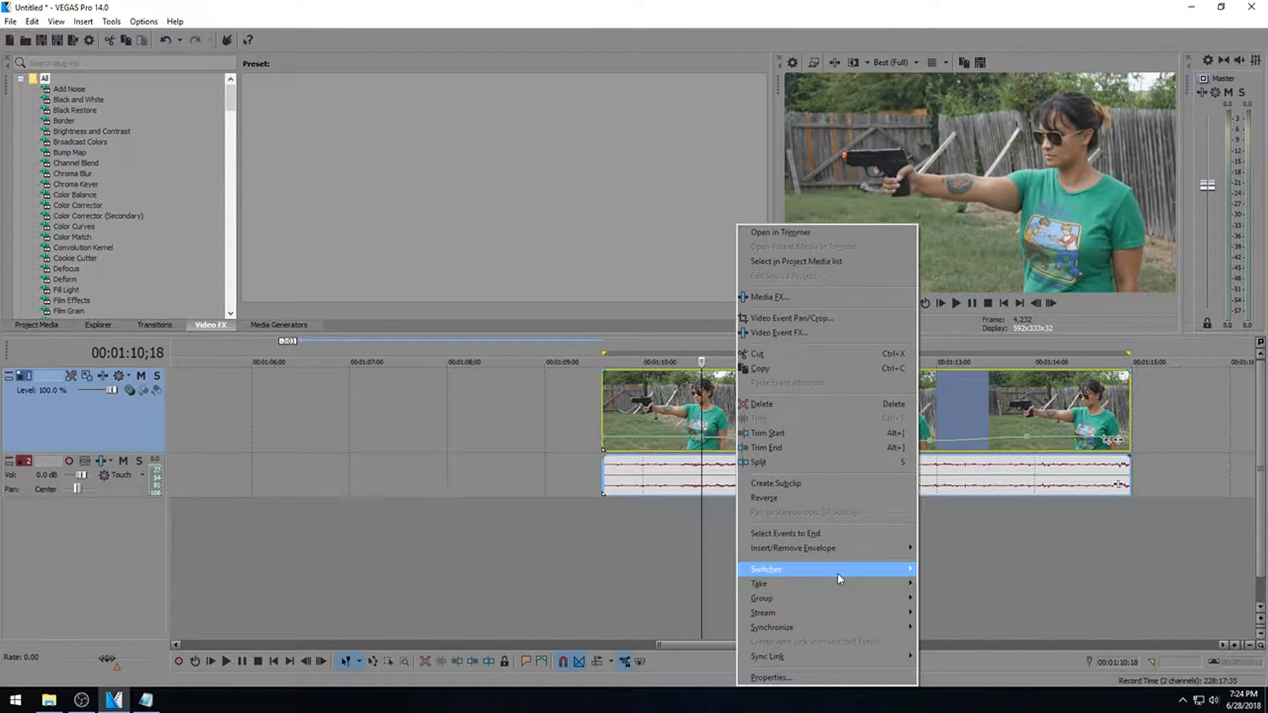
mouse_move(837, 573)
left_click(976, 580)
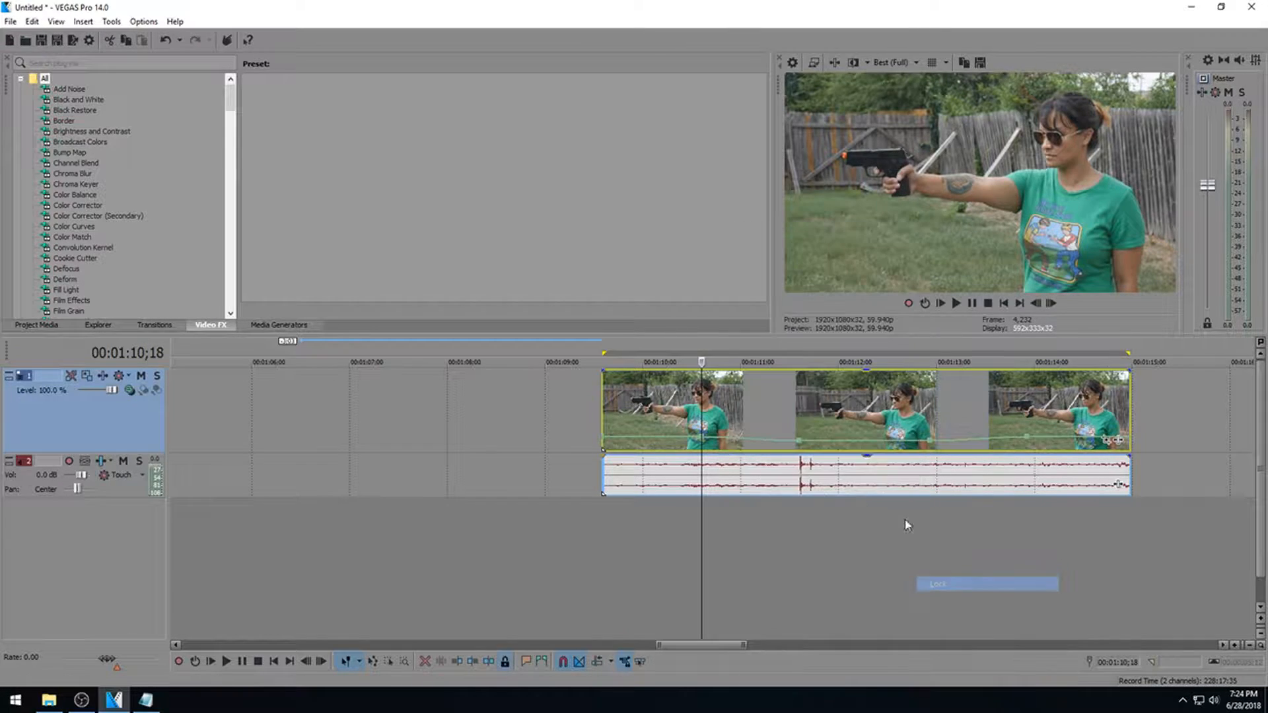
Split the clip's audio at 00:01:10;18, where the slowdown begins, and move the second part out past the video to about 00:01:16;15.
left_click(702, 474)
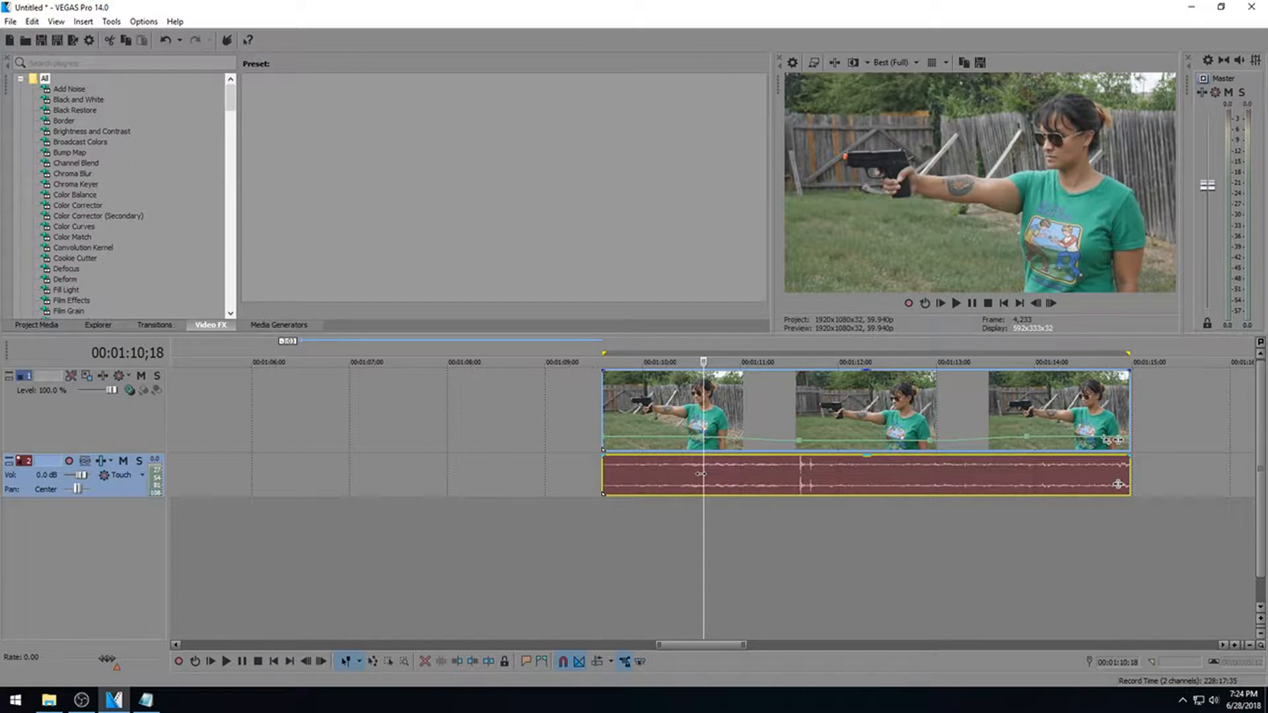
scroll(701, 474, "up", 5)
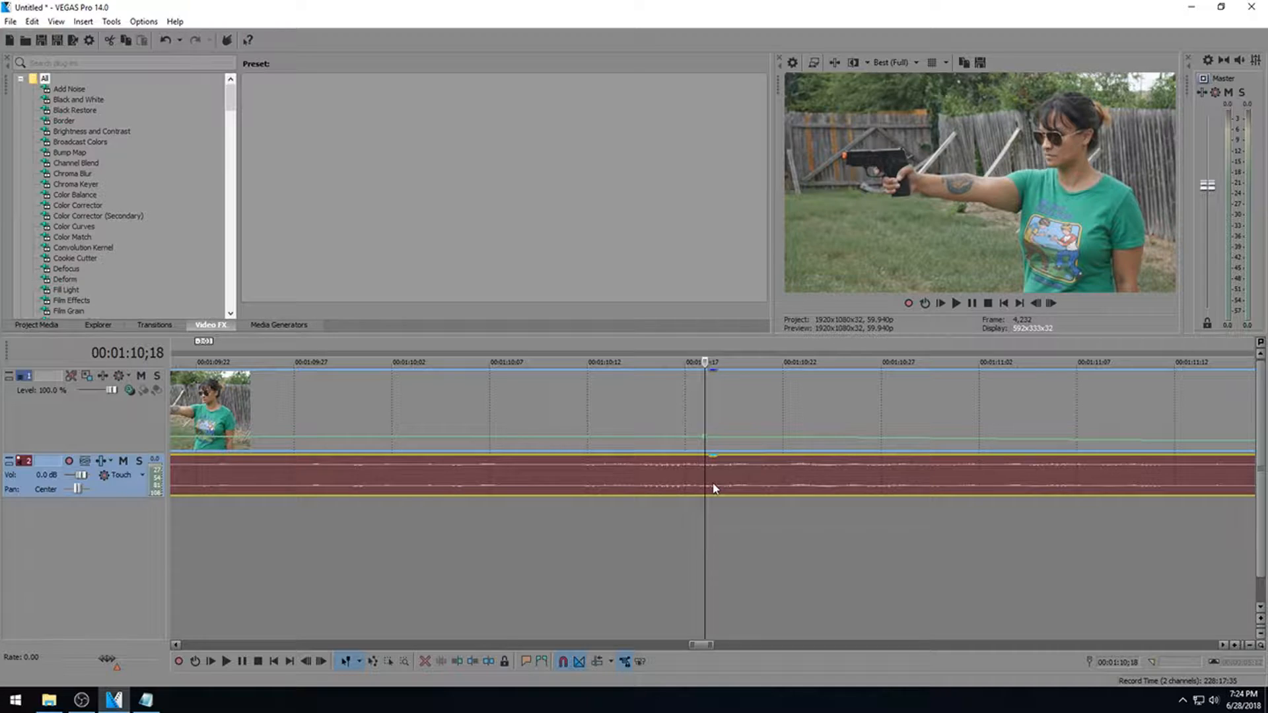
key("s")
scroll(710, 489, "down", 4)
left_click_drag(556, 512, 852, 526)
scroll(904, 526, "down", 4)
left_click(695, 484)
left_click_drag(678, 480, 966, 485)
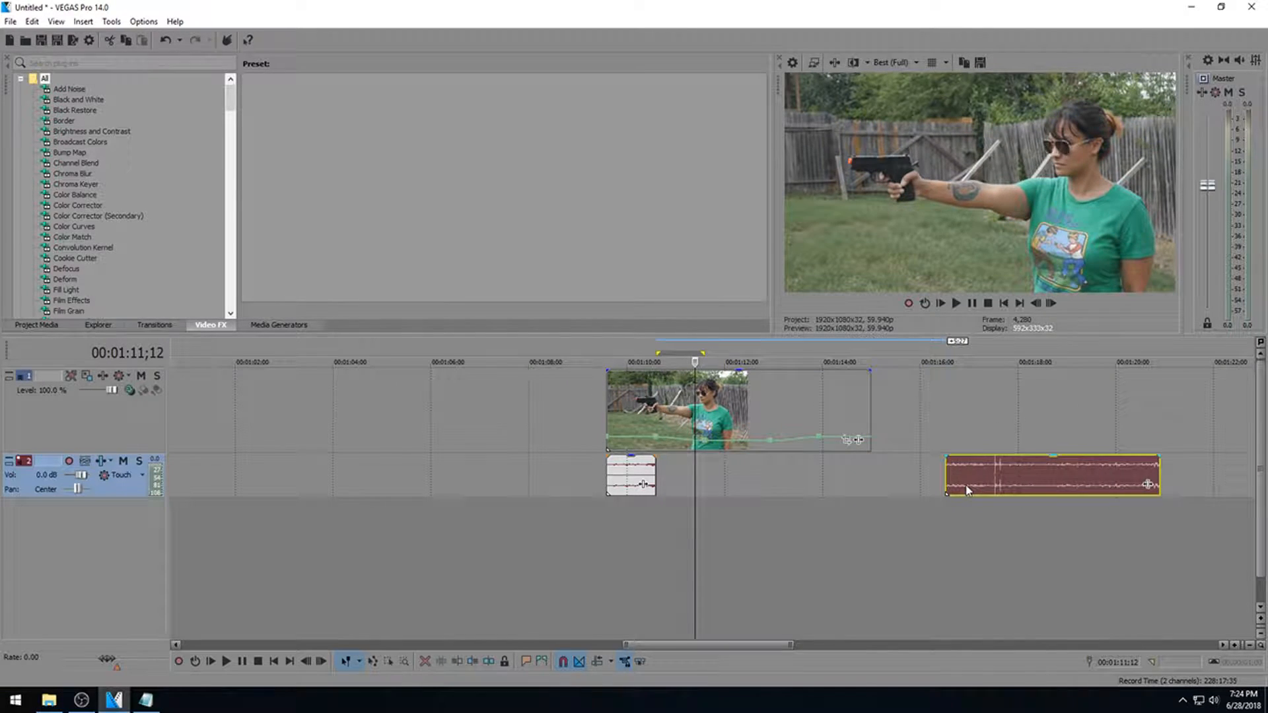
Move the last clip on the timeline, the one slowed by playback rate, earlier so it starts at about 00:01:34;20.
scroll(969, 489, "down", 5)
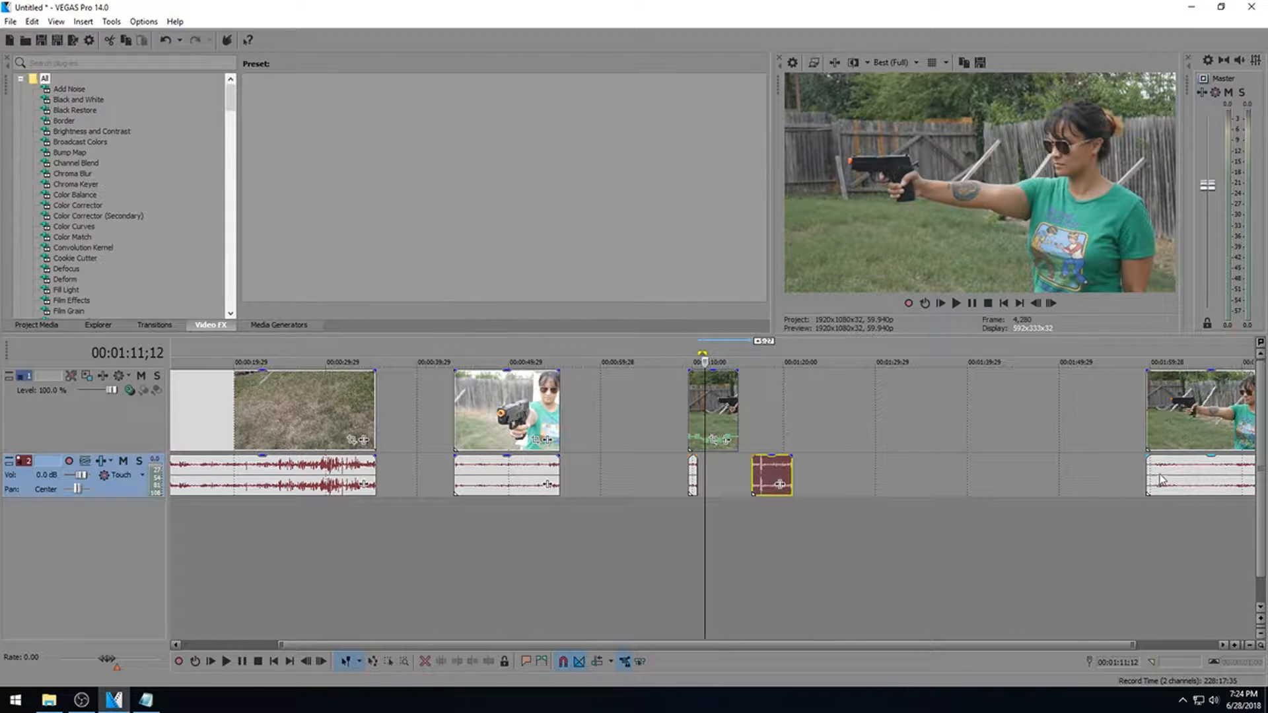
left_click(1159, 481)
scroll(1160, 481, "down", 1)
left_click_drag(1168, 417, 977, 420)
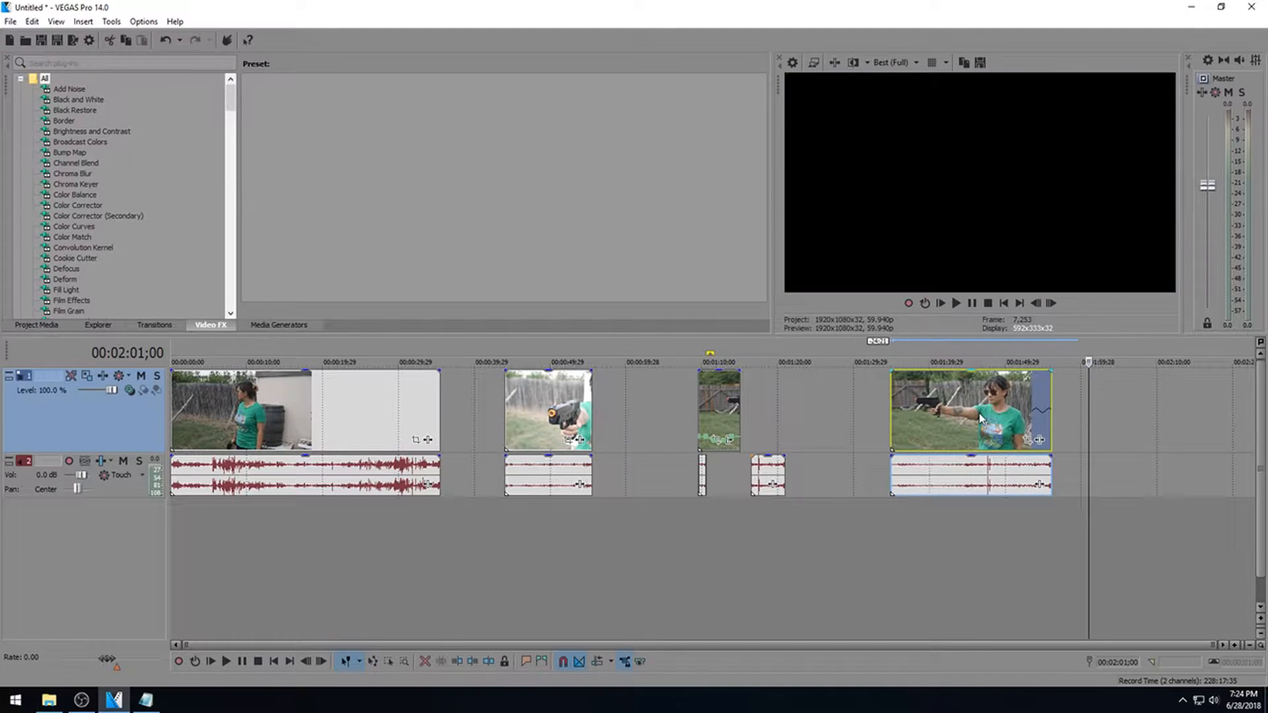
Locate the start of the gunshot in the rate-slowed clip's audio and split the clip there, at 00:01:47;14.
left_click(997, 472)
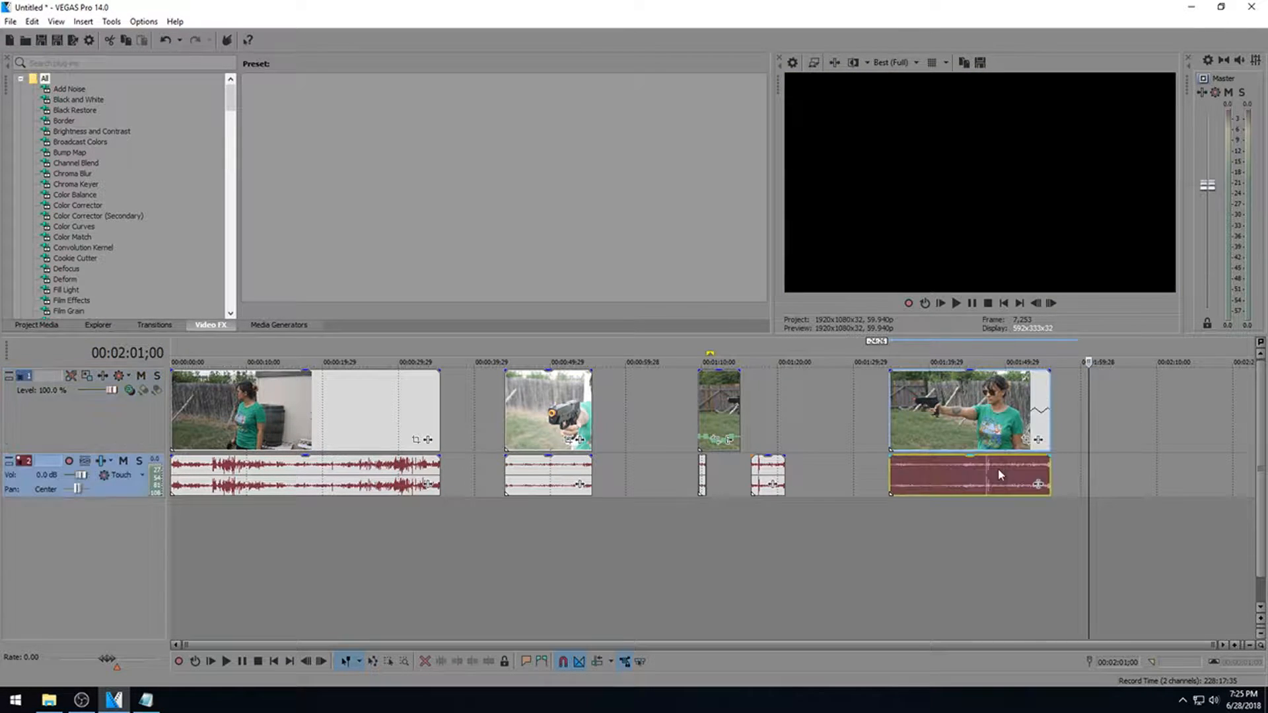
left_click(984, 477)
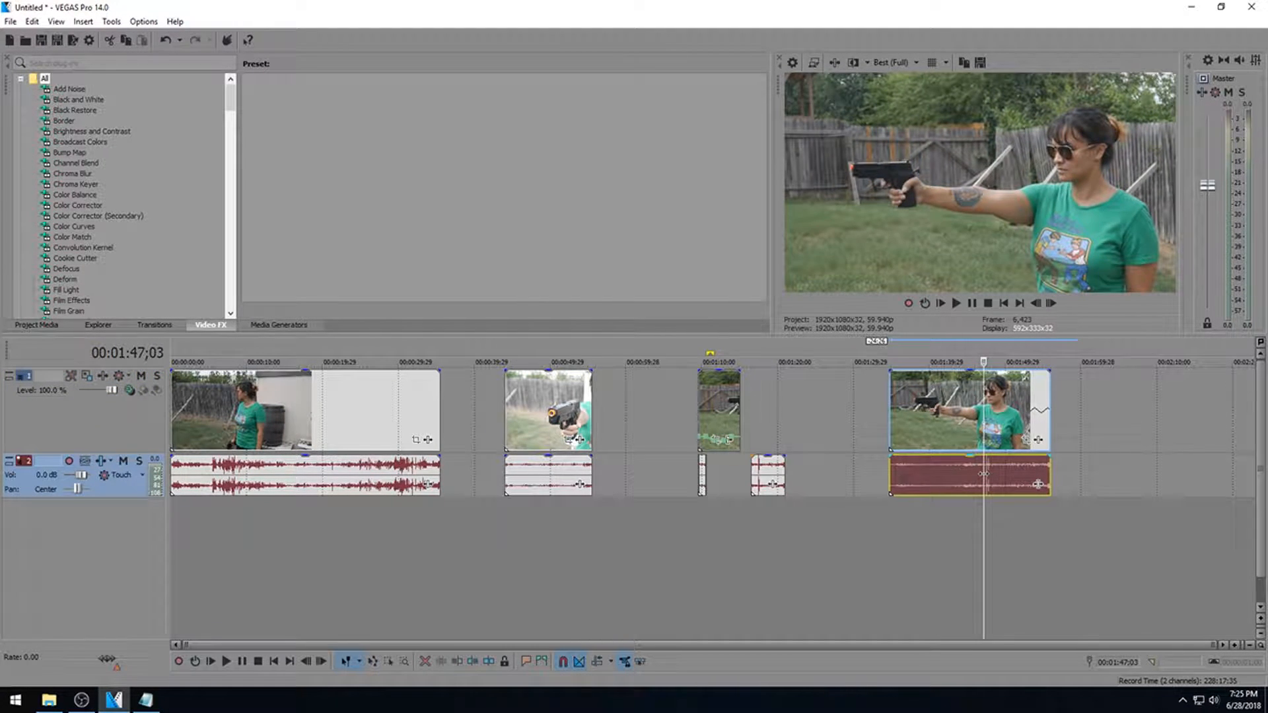
key("space")
key("Return")
scroll(984, 474, "up", 5)
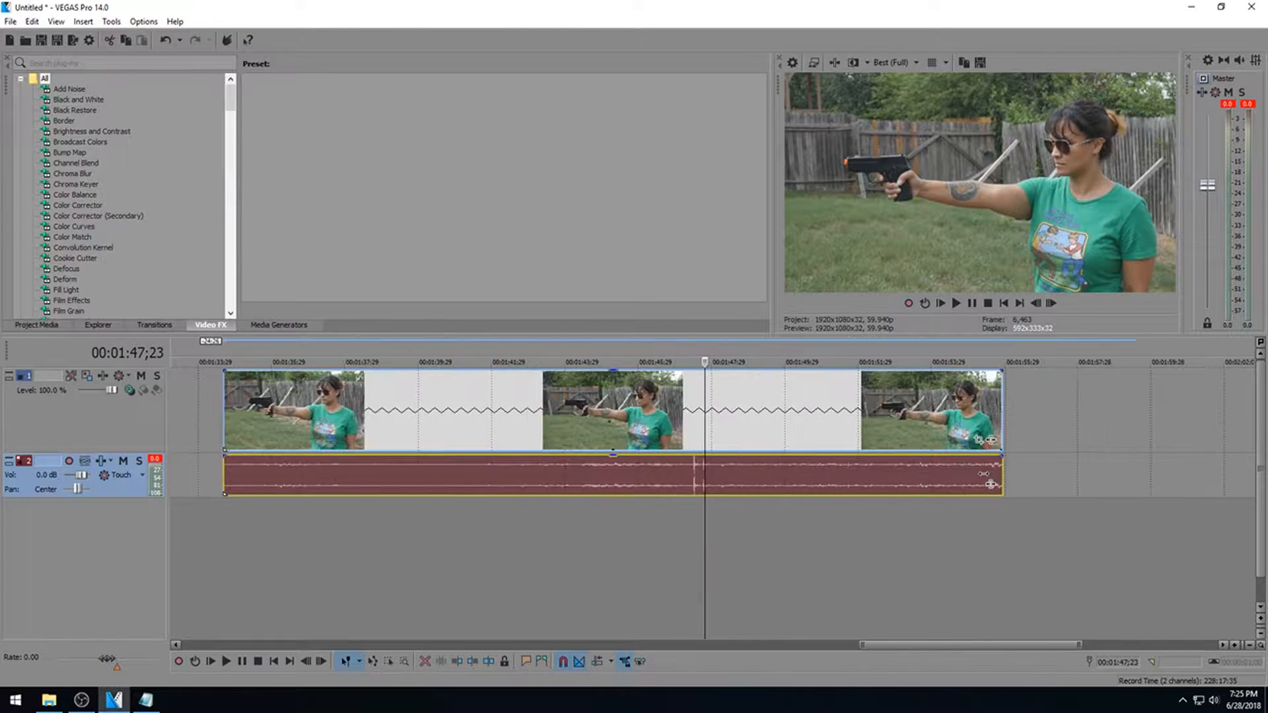
left_click(694, 466)
scroll(694, 466, "up", 10)
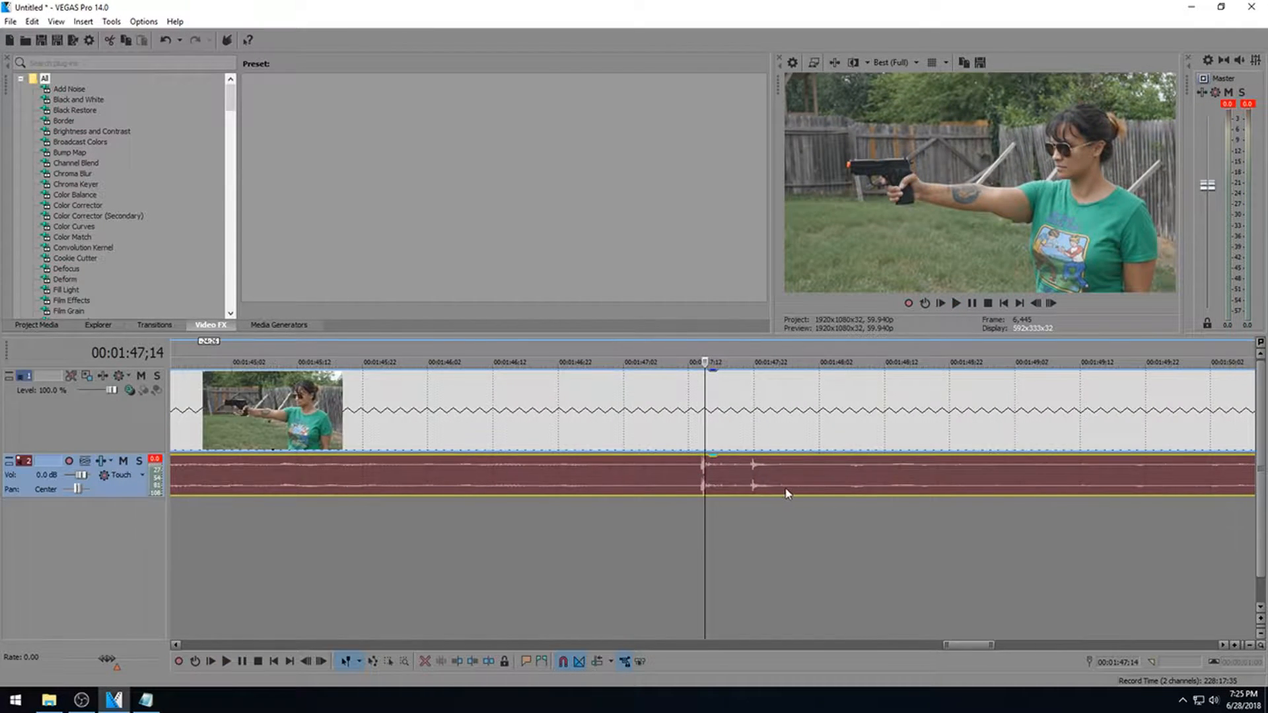
left_click(695, 477)
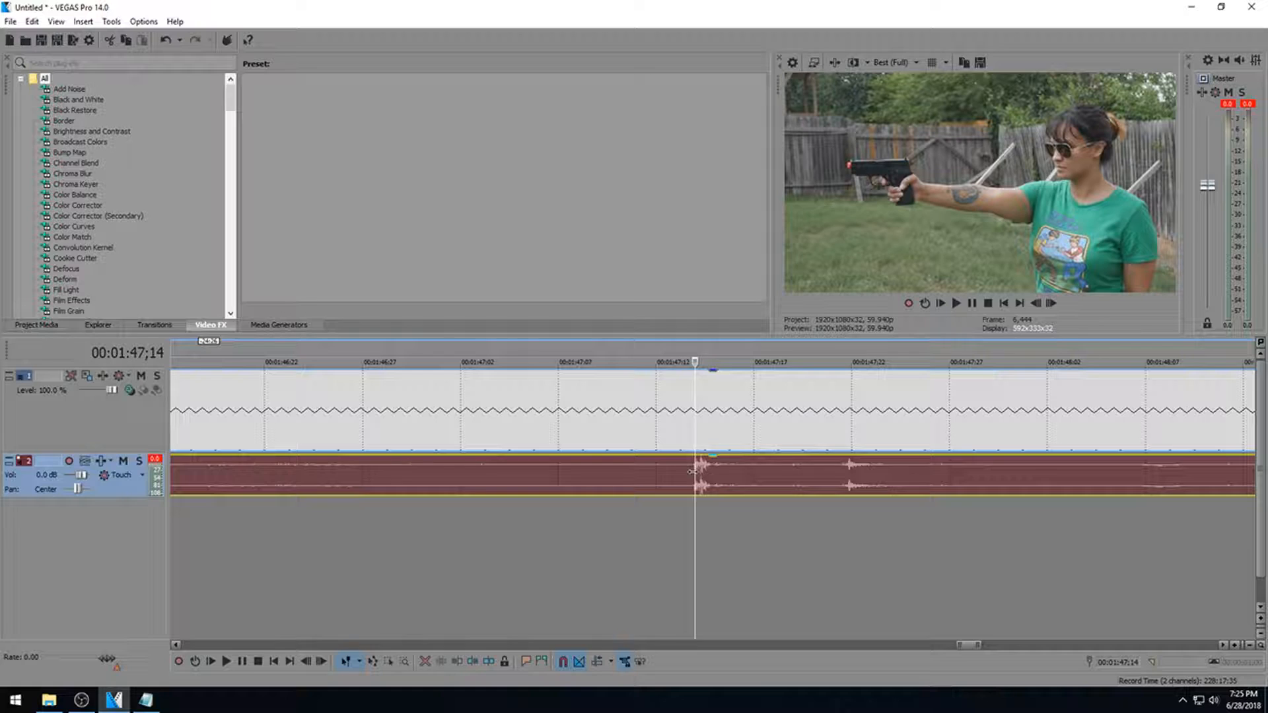
key("s")
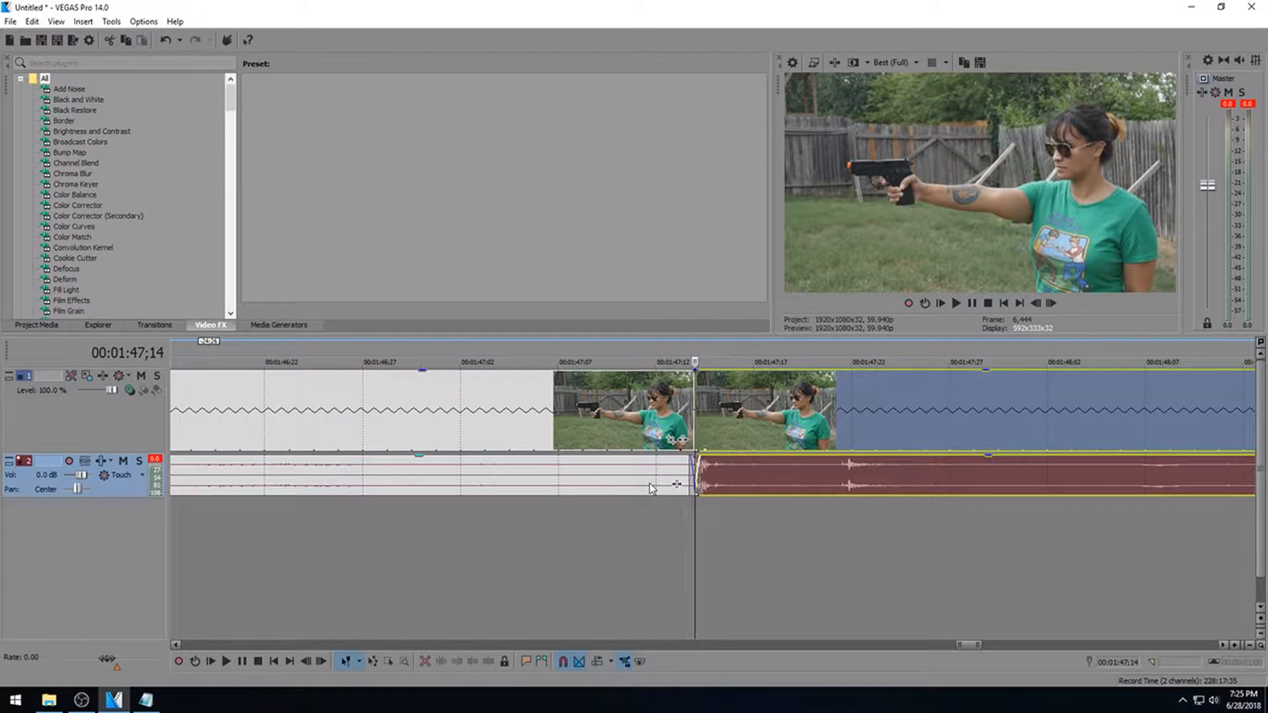
Delete the part of the rate-slowed clip before the gunshot split.
left_click(648, 487)
left_click(571, 413)
key("Delete")
scroll(741, 484, "down", 2)
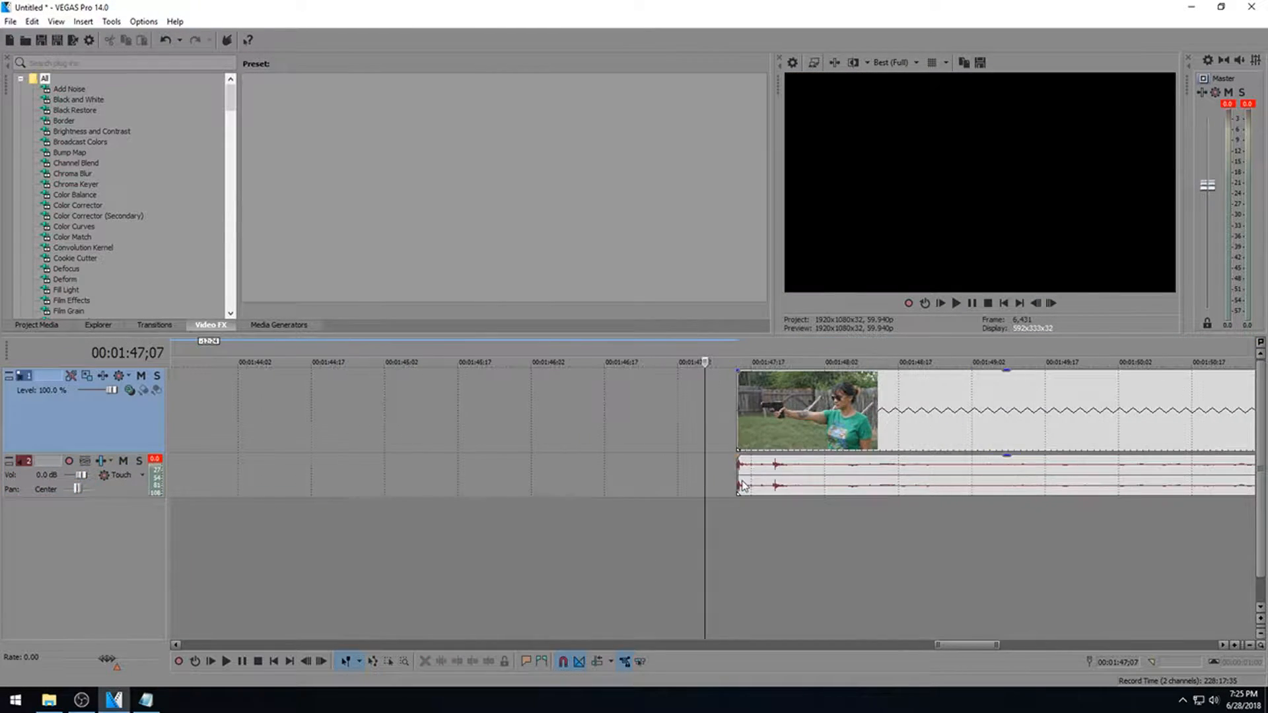
Lock the slowed gunshot audio and delete the video event grouped with it.
right_click(826, 472)
mouse_move(870, 344)
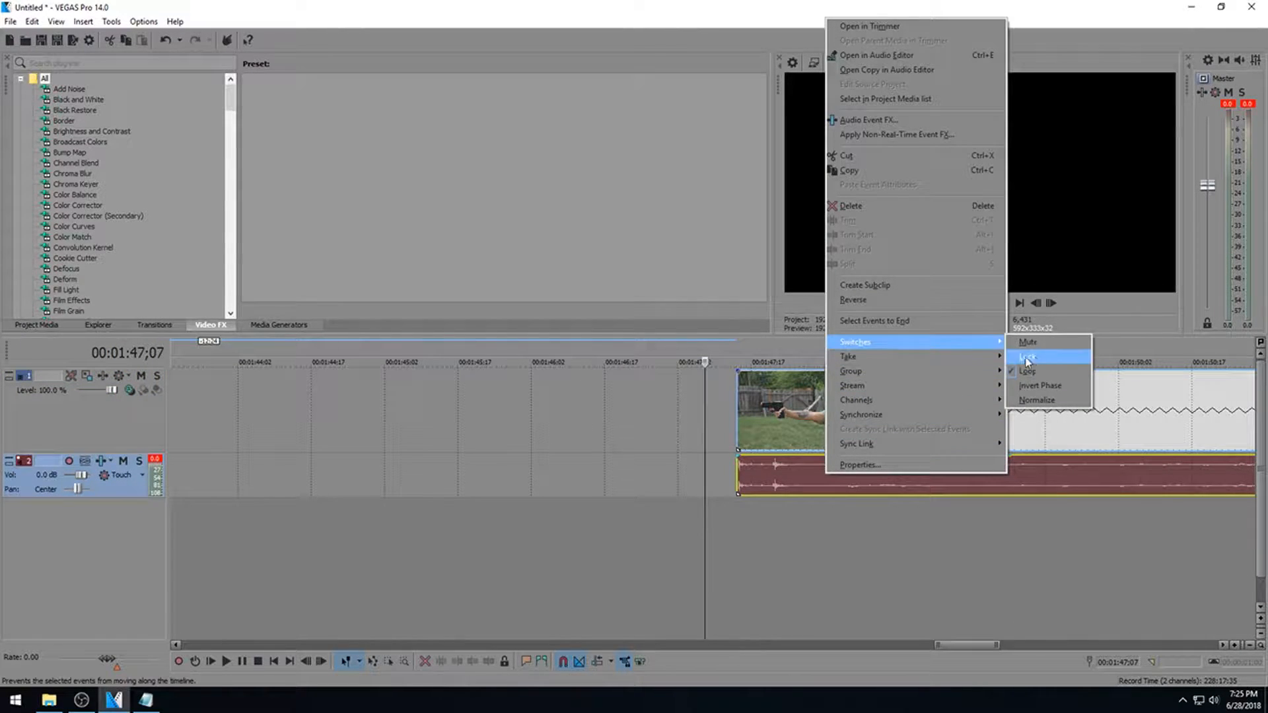
left_click(1033, 360)
left_click(881, 410)
key("Delete")
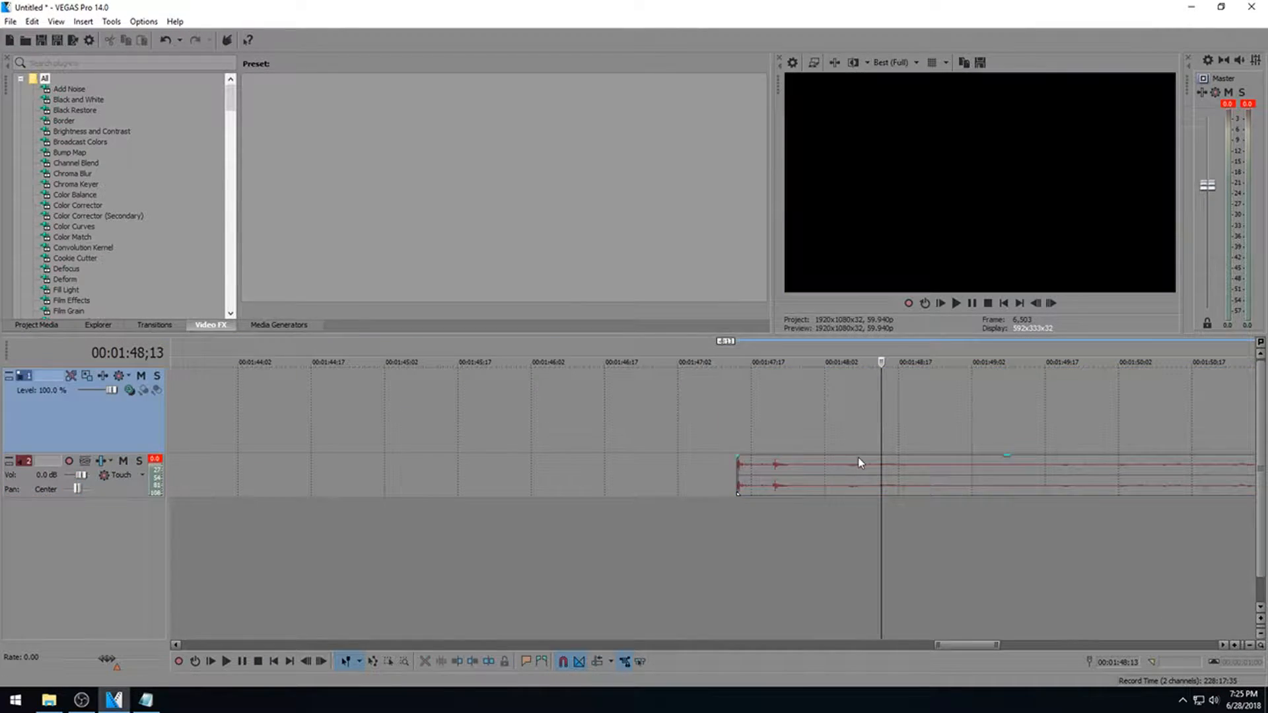
Unlock the slowed gunshot audio and move it under the velocity-envelope clip, starting at about 00:01:12;00.
right_click(854, 466)
mouse_move(922, 342)
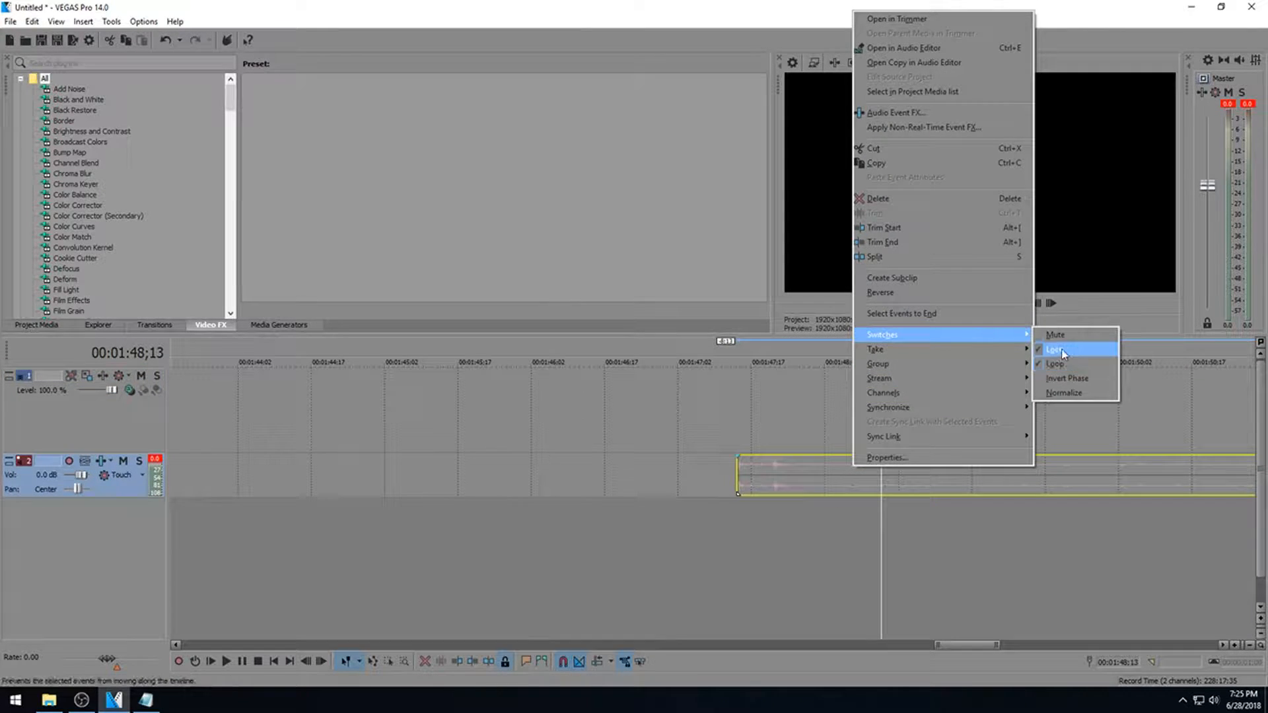
left_click(1055, 351)
scroll(926, 470, "down", 8)
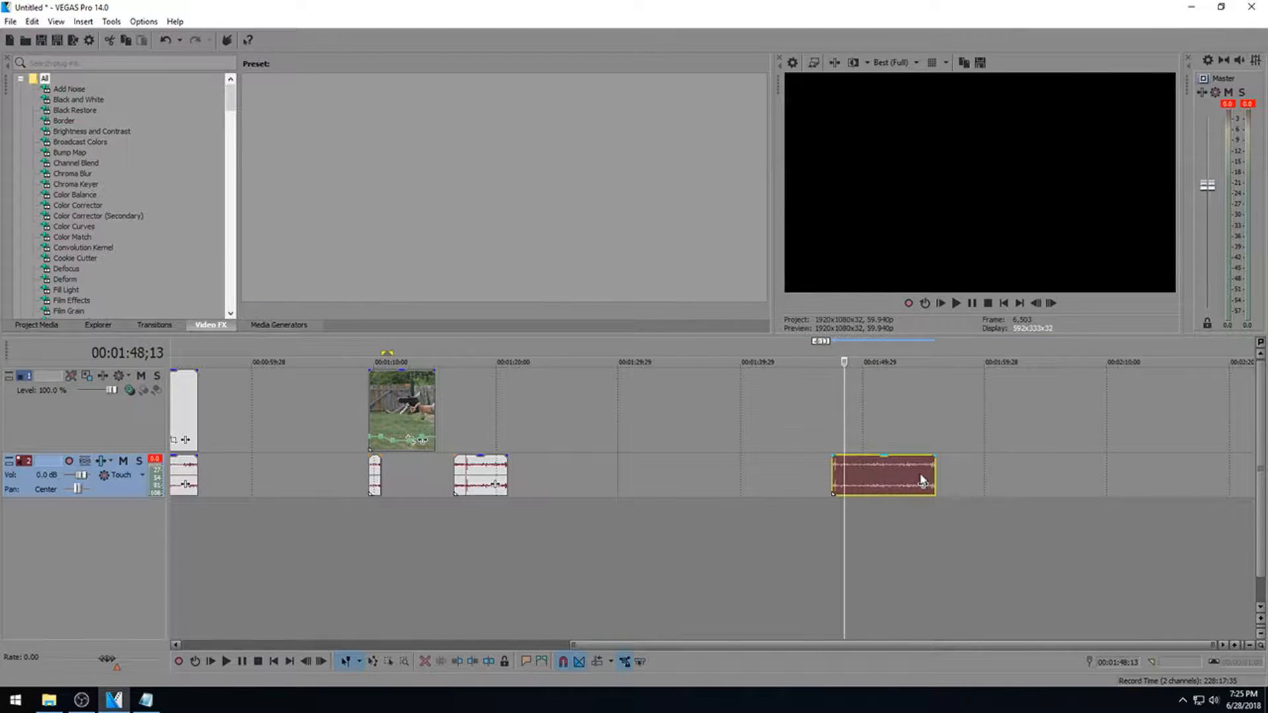
scroll(931, 472, "up", 5)
scroll(977, 510, "down", 2)
left_click_drag(1013, 468, 781, 470)
left_click_drag(49, 461, 941, 466)
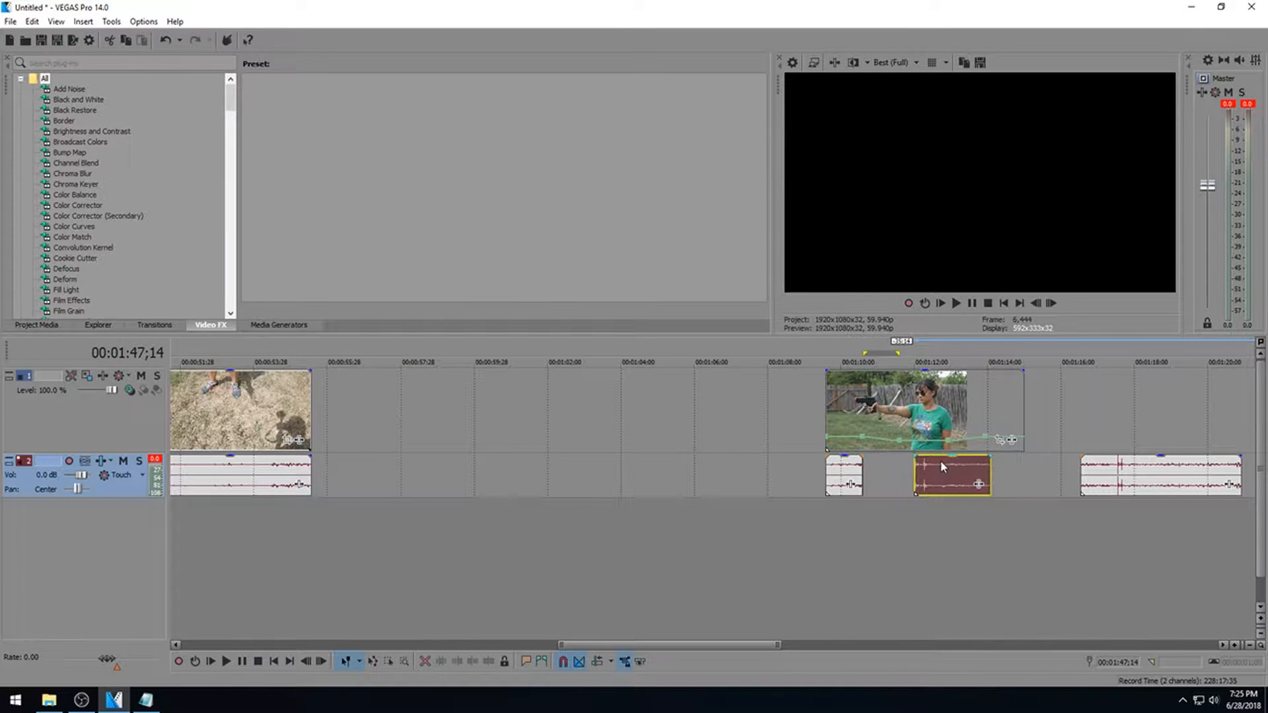
Play from 00:01:12;00 to check how the slowed gunshot audio matches the video.
left_click(914, 471)
scroll(915, 471, "up", 6)
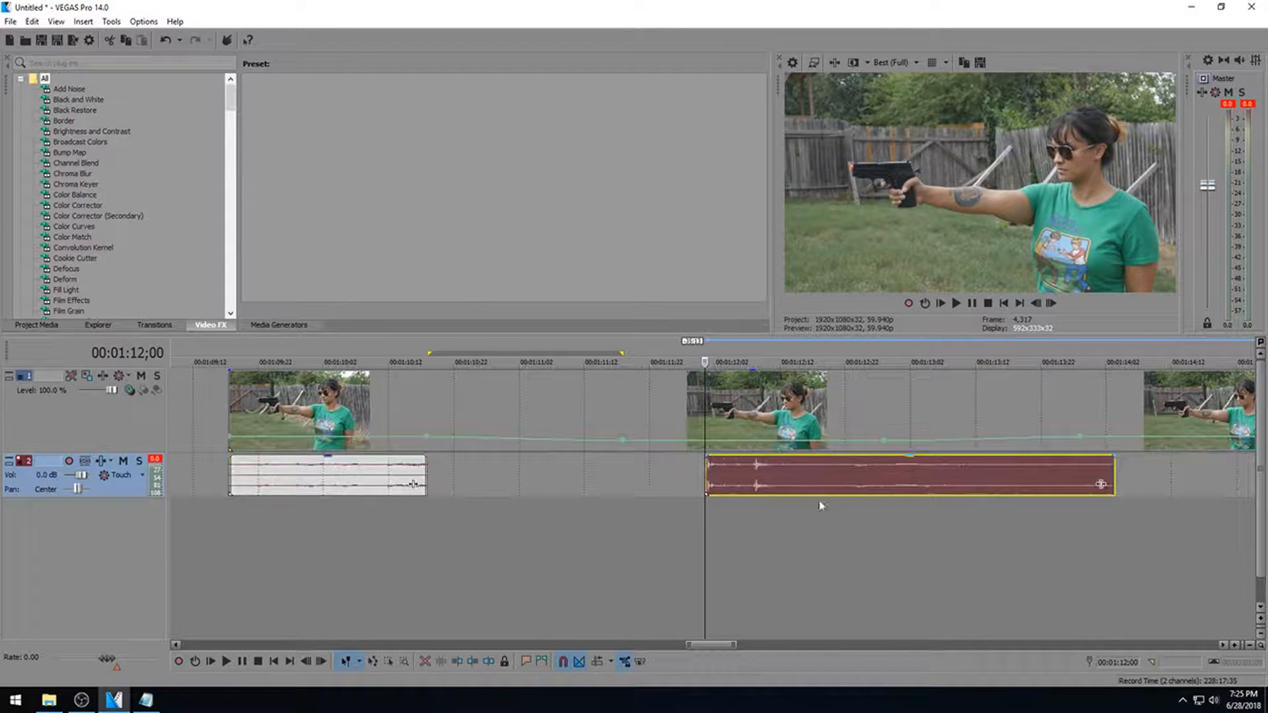
key("space")
key("Return")
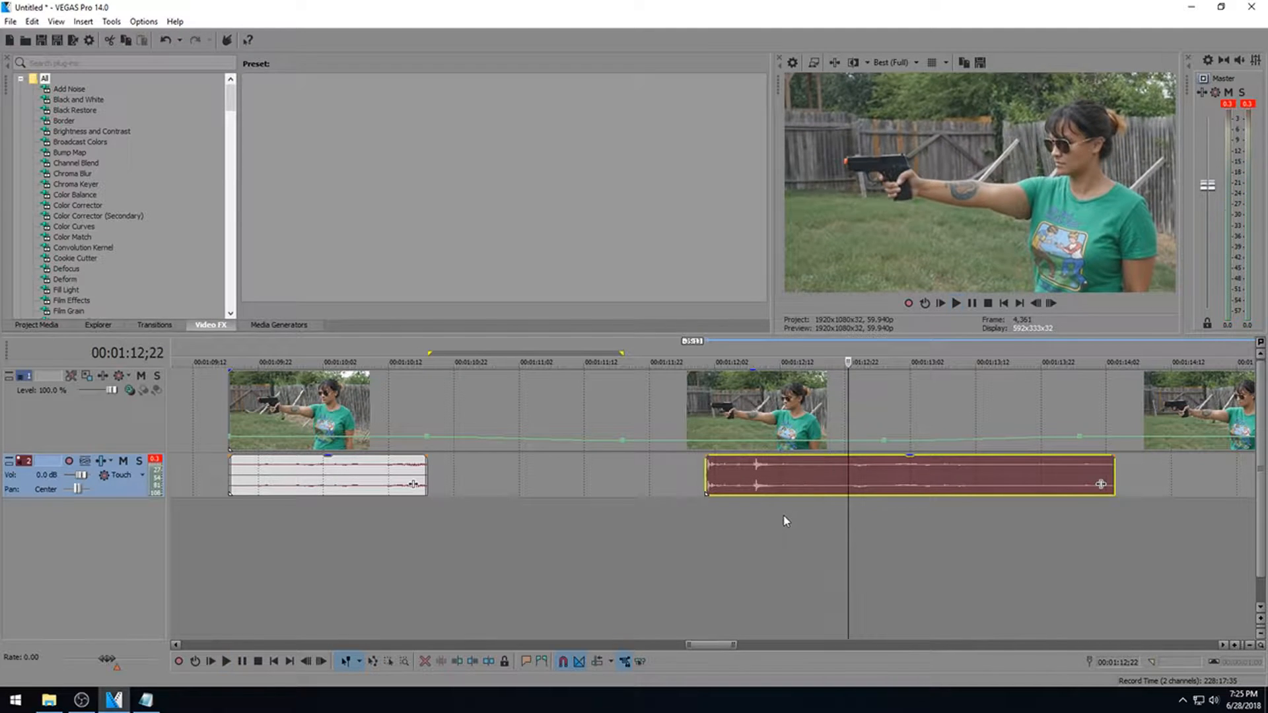
Scrub the video to find the moment of the shot and move the slowed gunshot audio to start at about 00:01:12;08.
left_click_drag(763, 480, 932, 472)
left_click(672, 470)
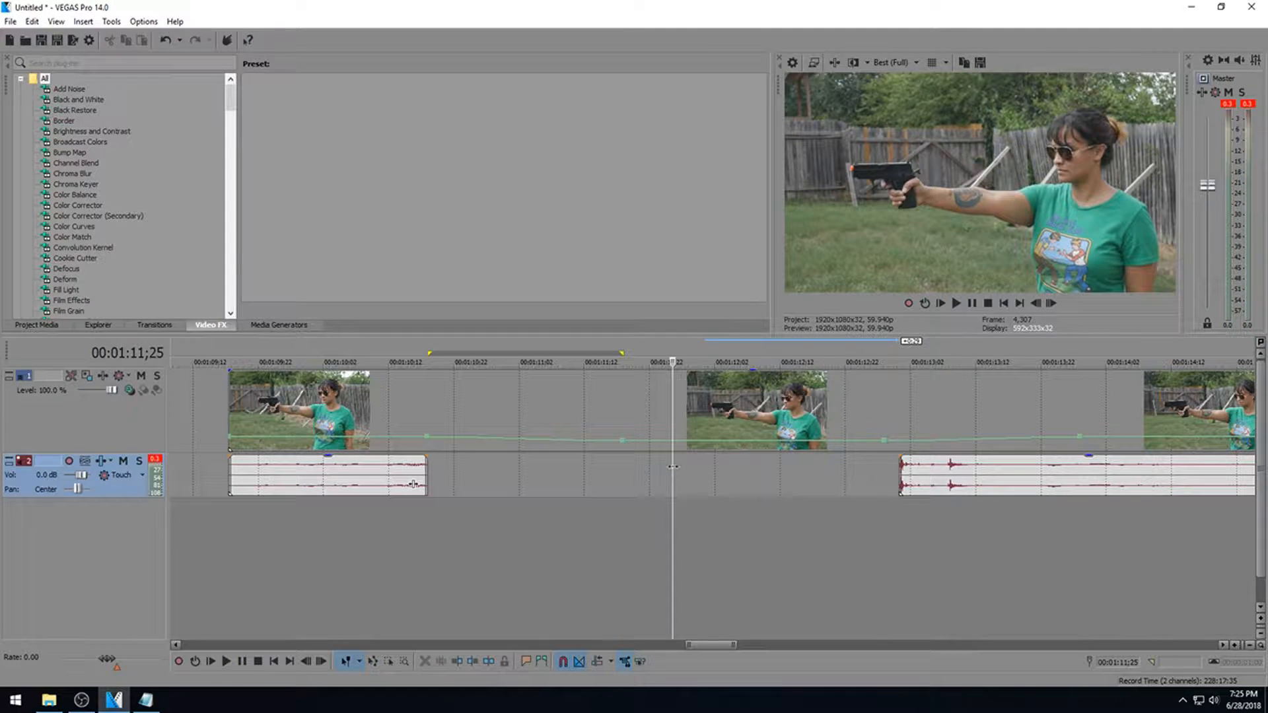
left_click_drag(672, 466, 758, 464)
left_click_drag(897, 481, 795, 490)
Play the realigned gunshot audio against the slow-motion video to check its sync.
key("space")
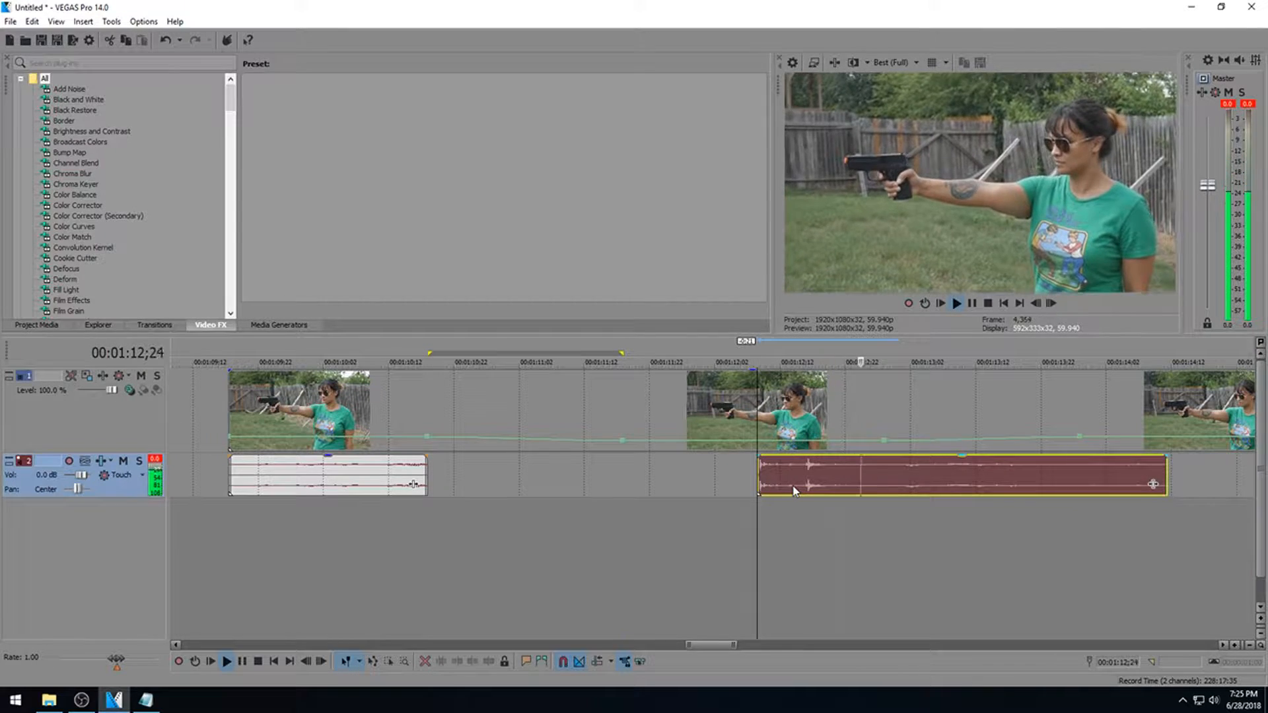
left_click(744, 482)
key("l")
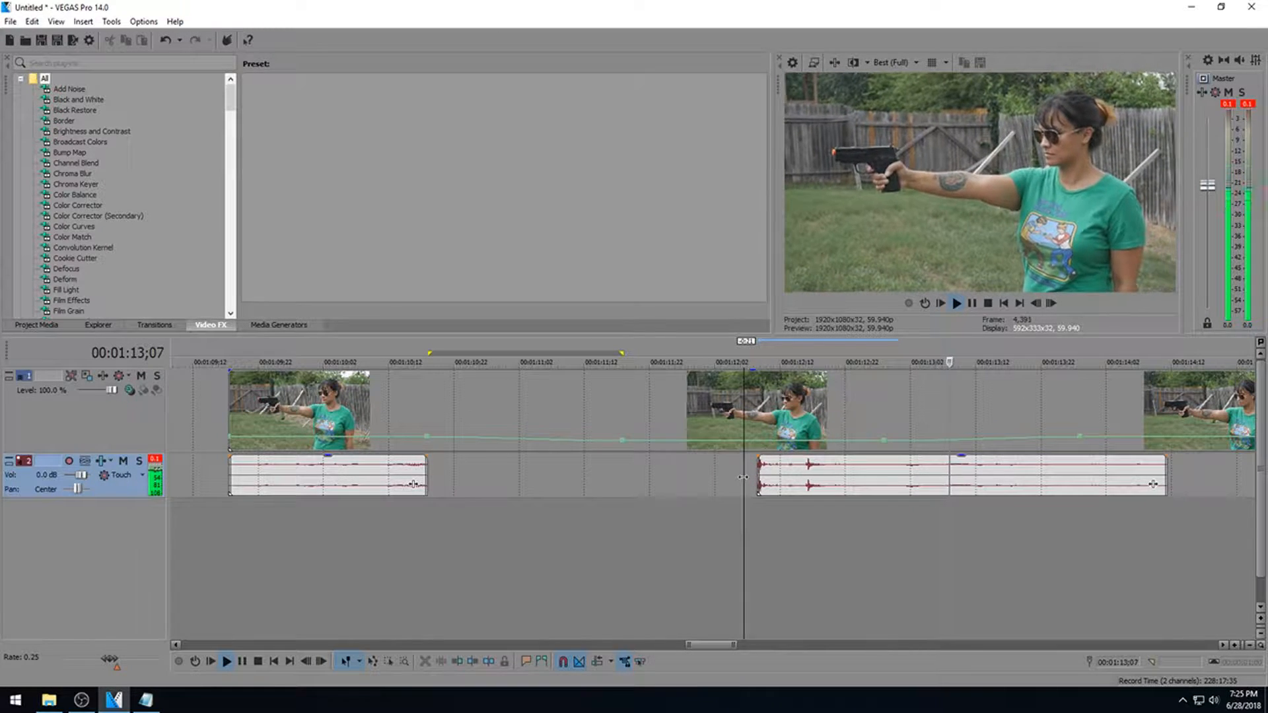
key("k")
Trim the end of the slowed gunshot audio to the velocity point at 00:01:13;28.
scroll(743, 477, "down", 1)
left_click_drag(795, 480, 761, 484)
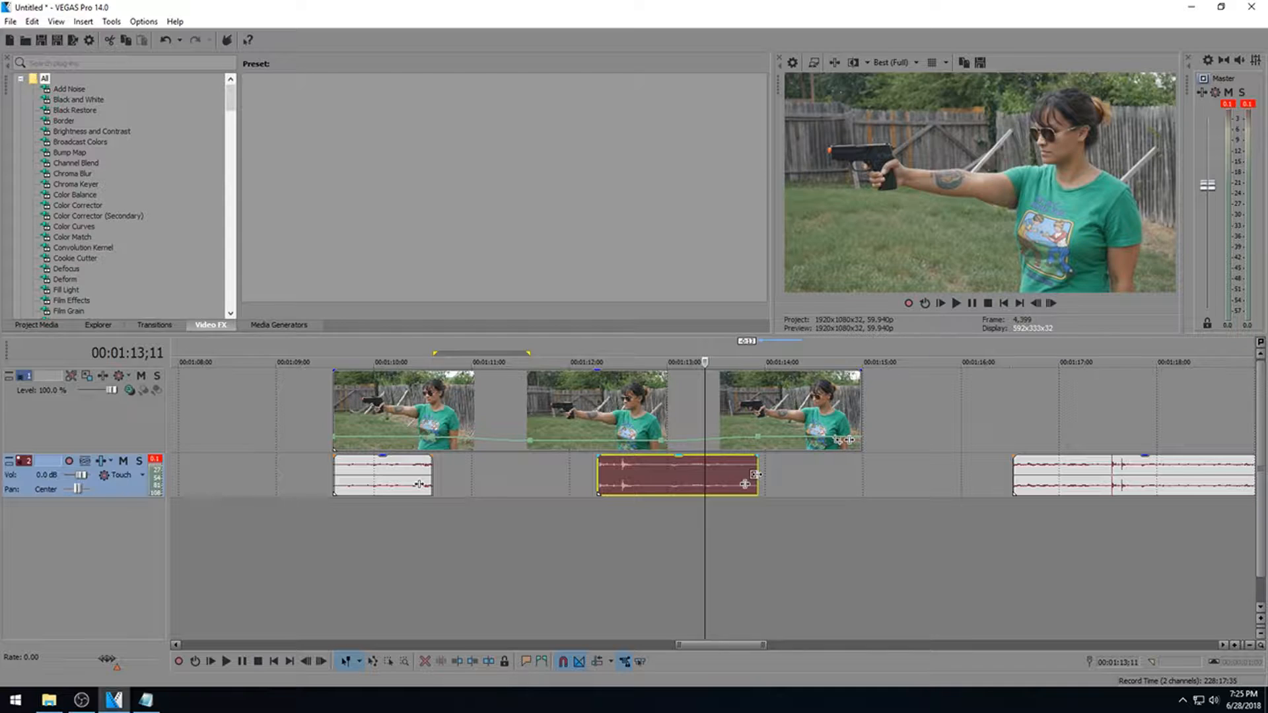
left_click(755, 475)
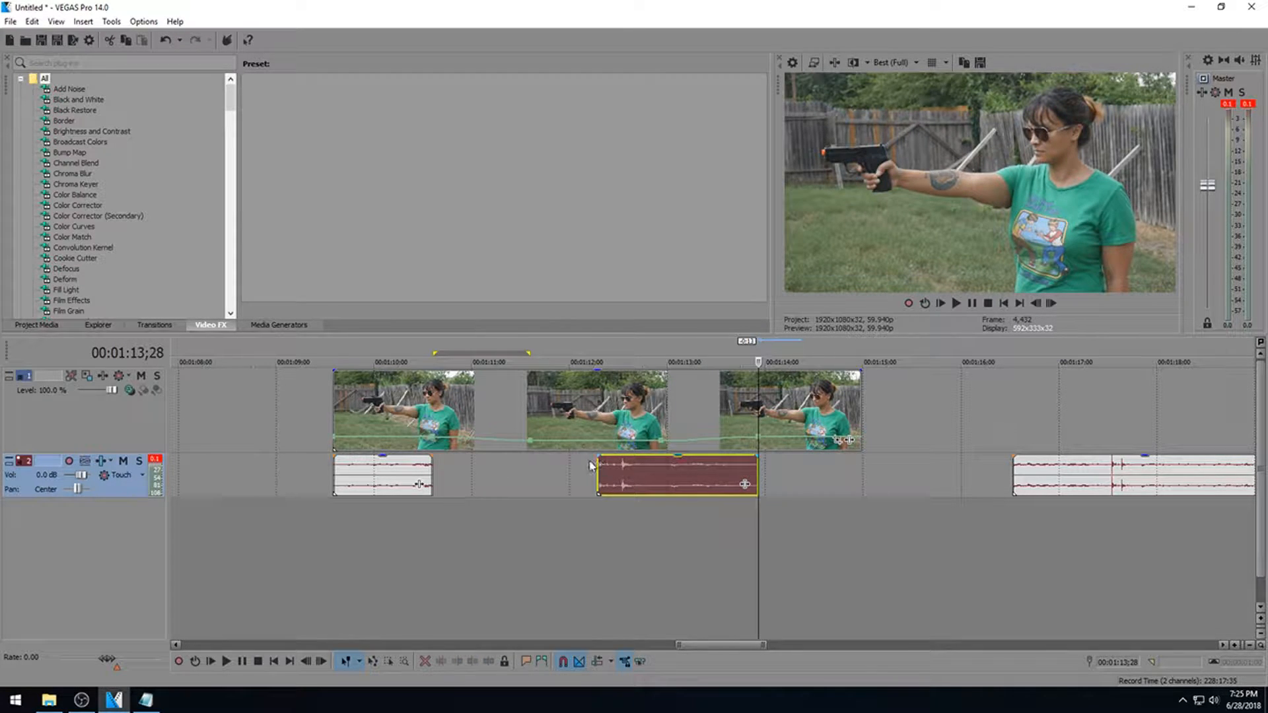
Extend the slowed gunshot audio's start back to 00:01:11;18 and trim its end to 00:01:12;28, matching the slow-motion velocity points.
left_click_drag(598, 468, 535, 474)
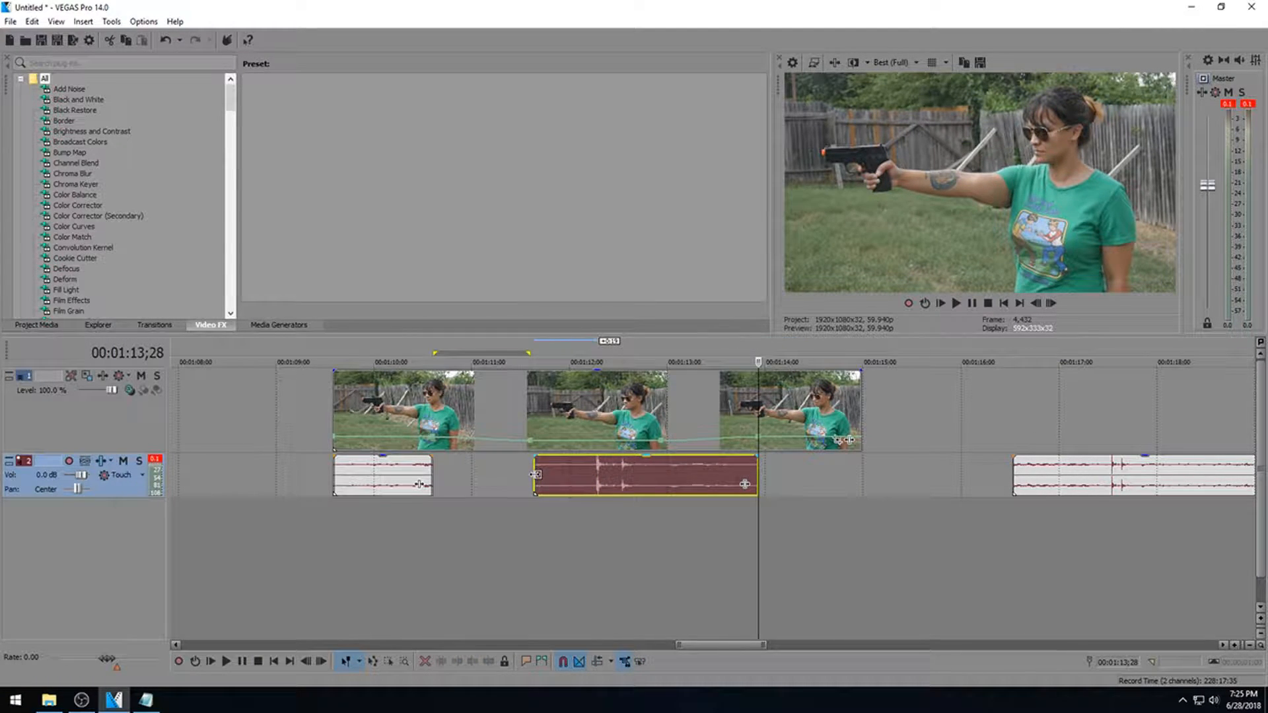
left_click(531, 476)
scroll(529, 475, "up", 6)
scroll(769, 512, "down", 5)
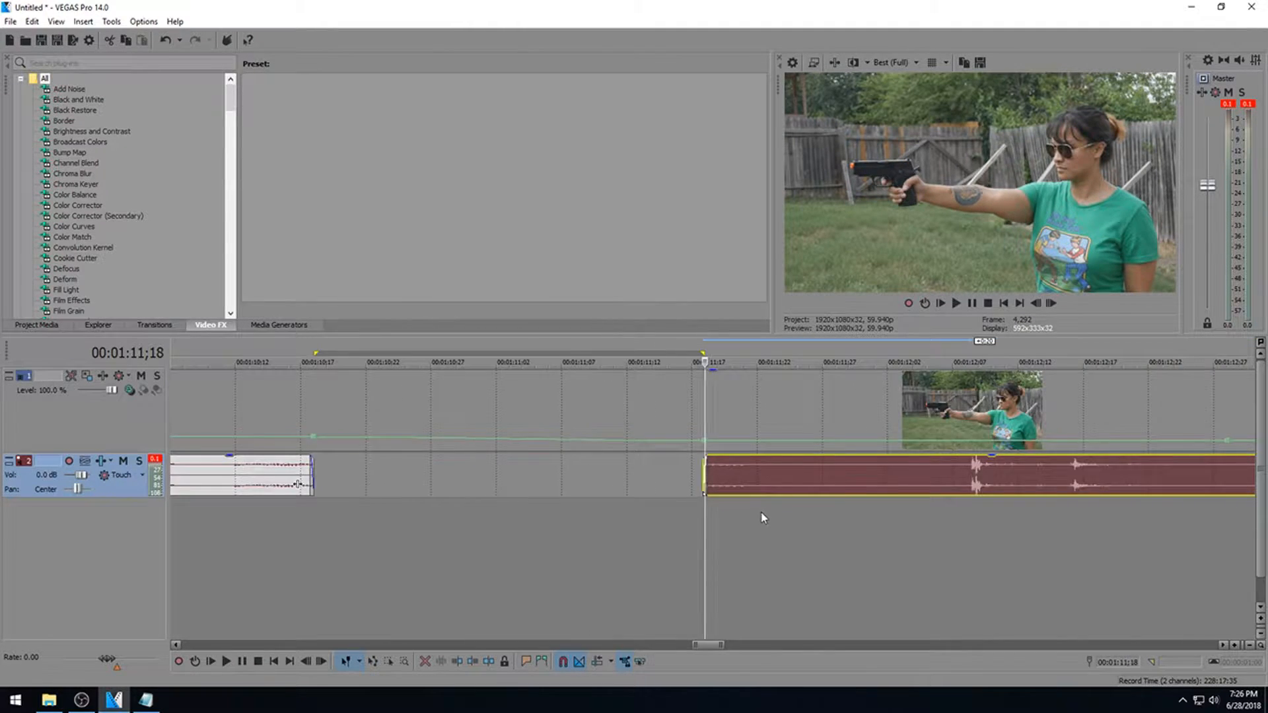
left_click(901, 473)
left_click_drag(1046, 470, 900, 470)
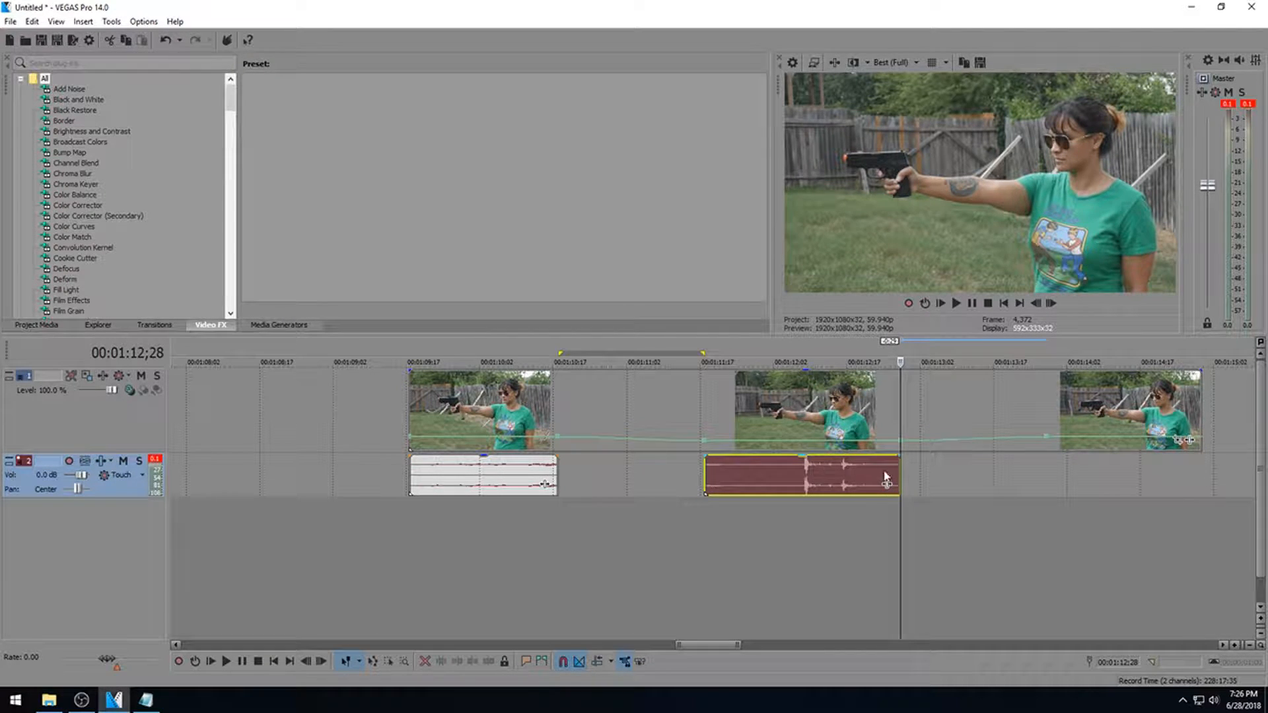
Place the remaining original audio on a new third track under the clip's end and trim its start to 00:01:13;28.
scroll(760, 480, "down", 3)
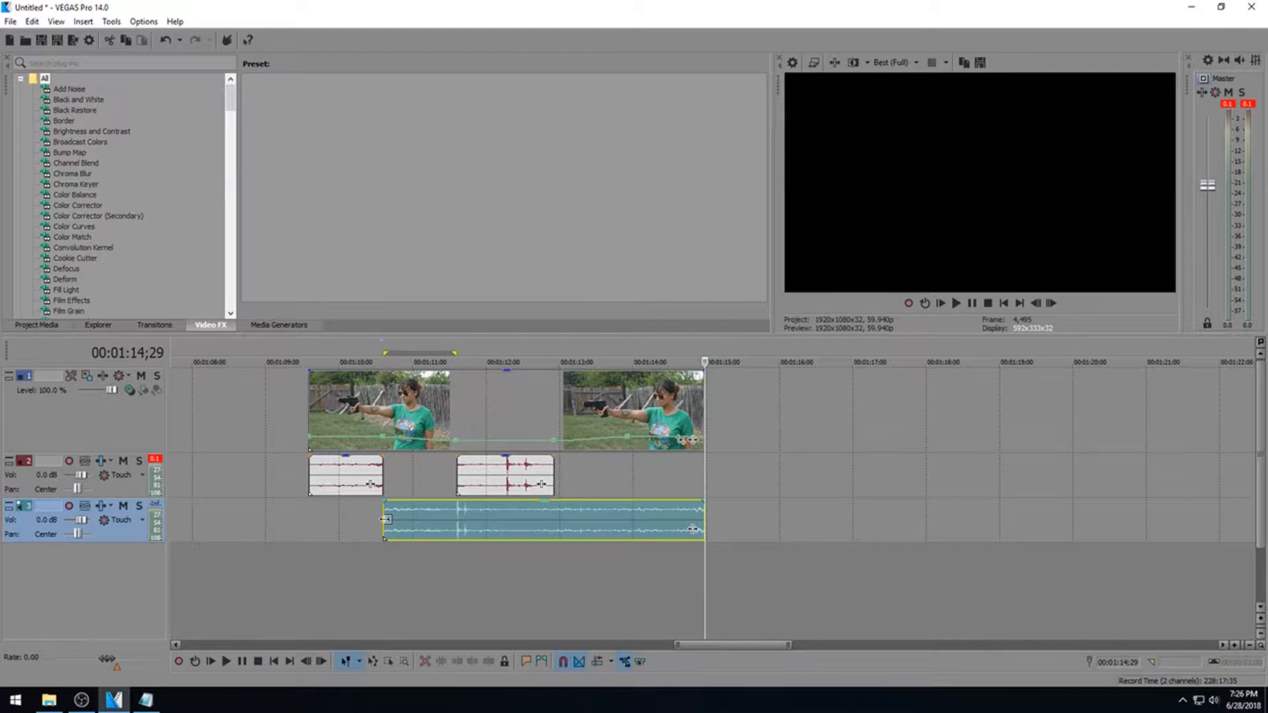
left_click_drag(386, 519, 632, 510)
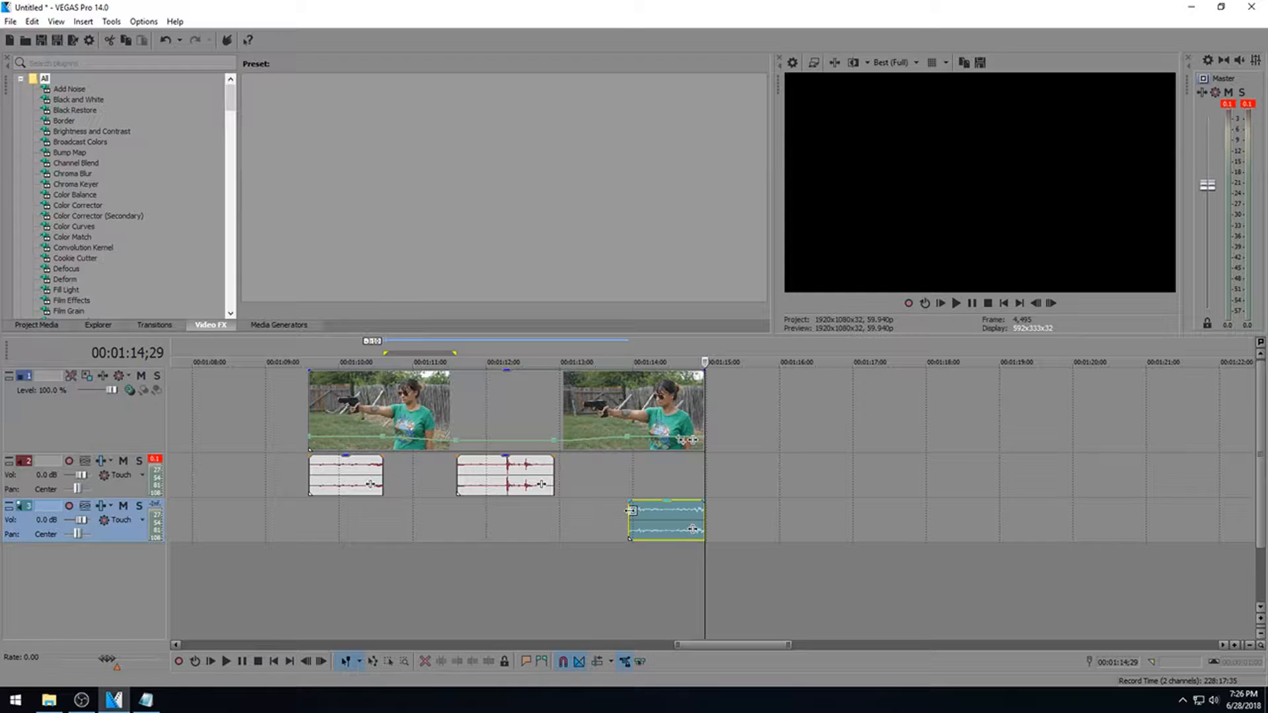
left_click(627, 518)
scroll(857, 517, "left", 2)
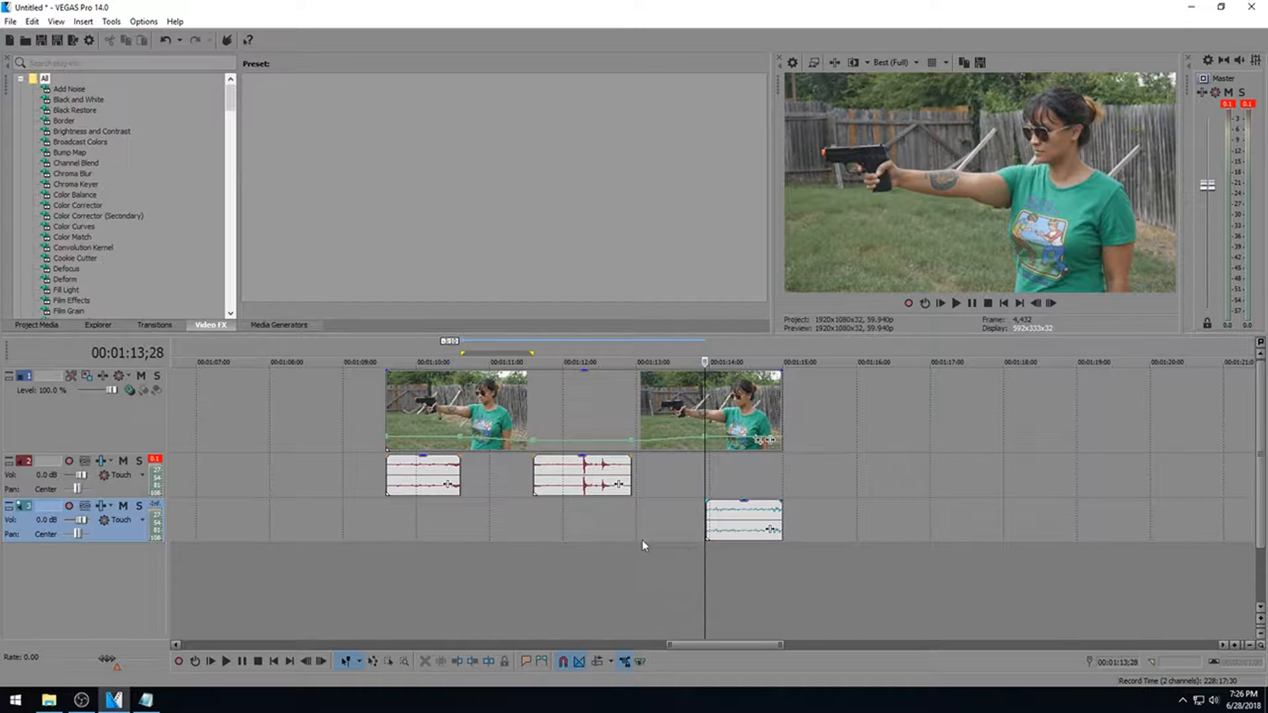
Extend the slowed gunshot audio on both sides to meet the neighbouring normal audio, and move the ending audio up to the second track.
left_click(388, 543)
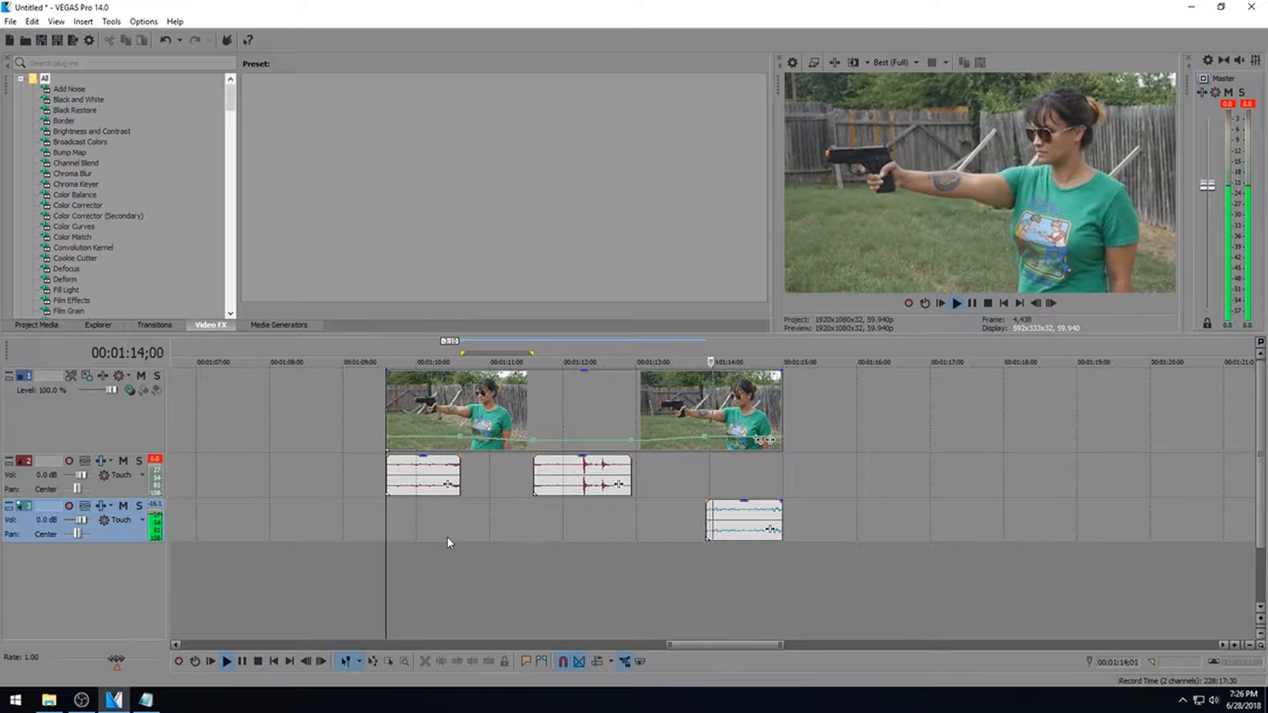
scroll(687, 454, "down", 2)
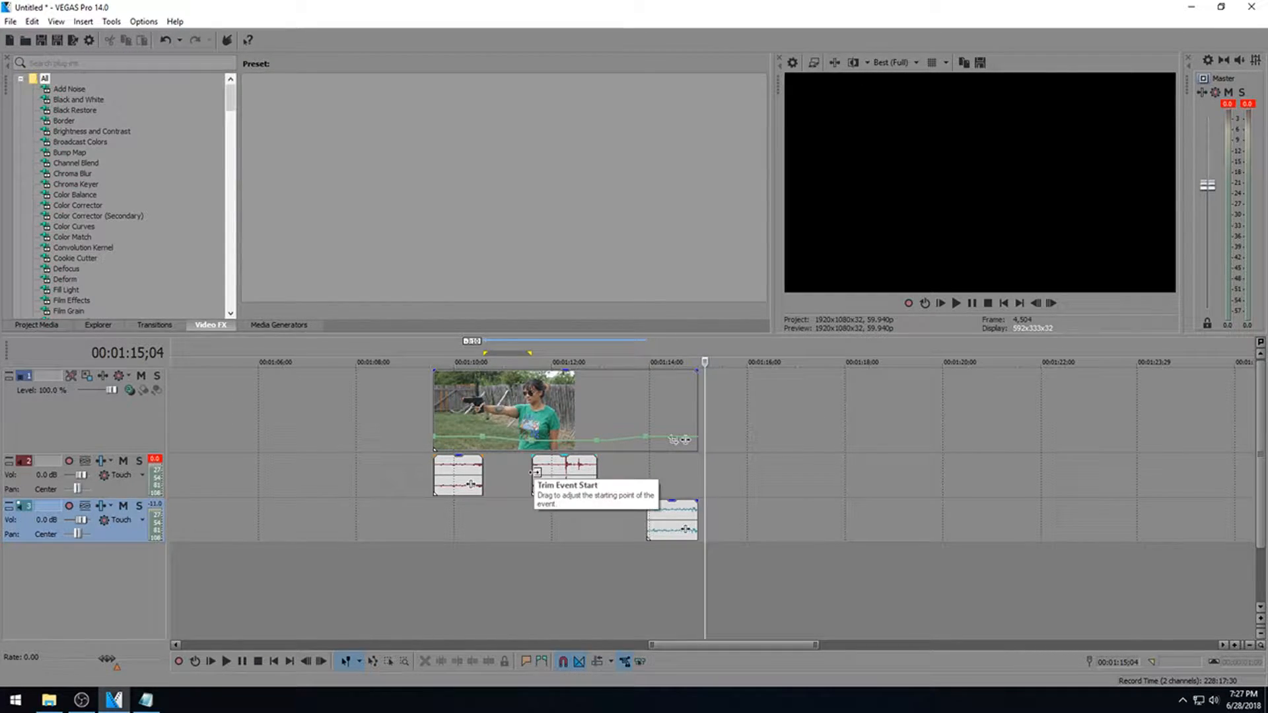
left_click_drag(532, 473, 492, 470)
left_click_drag(668, 521, 660, 473)
scroll(661, 473, "up", 1)
scroll(644, 473, "up", 1)
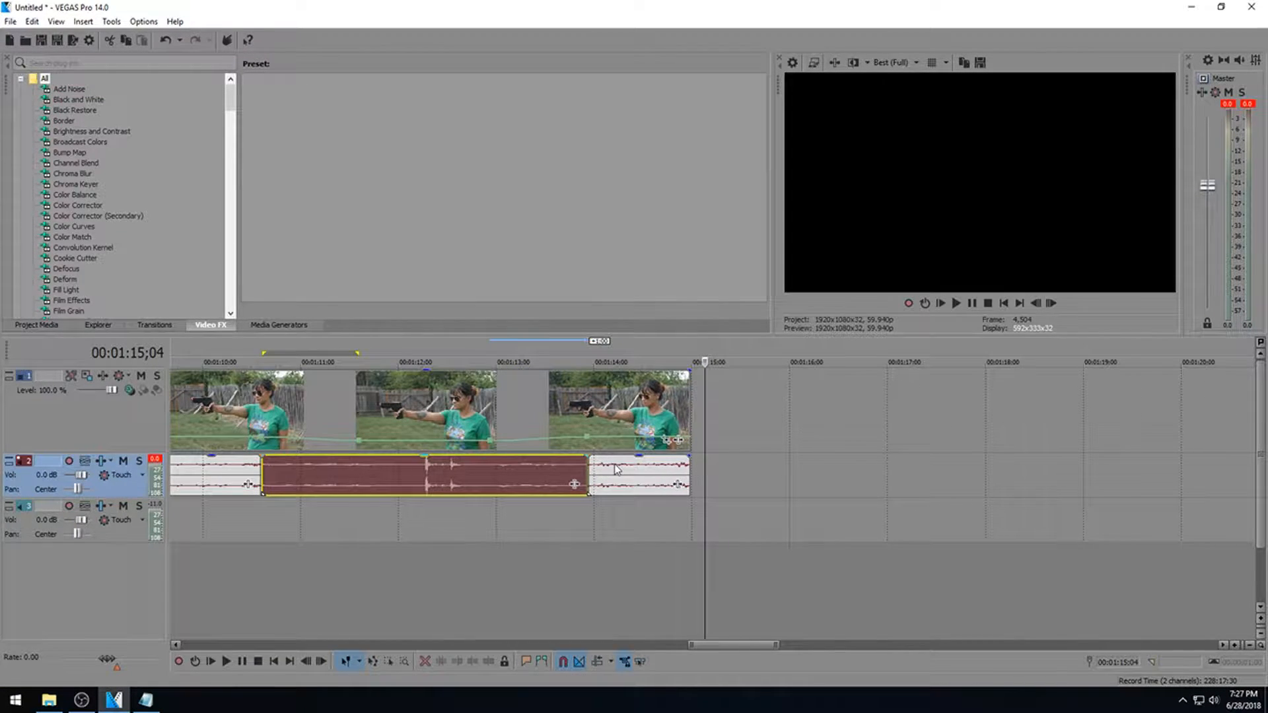
Crossfade the slowed gunshot audio with its neighbours by overlapping the ending audio about 9 frames and the opening audio about 10 frames.
left_click_drag(589, 470, 559, 470)
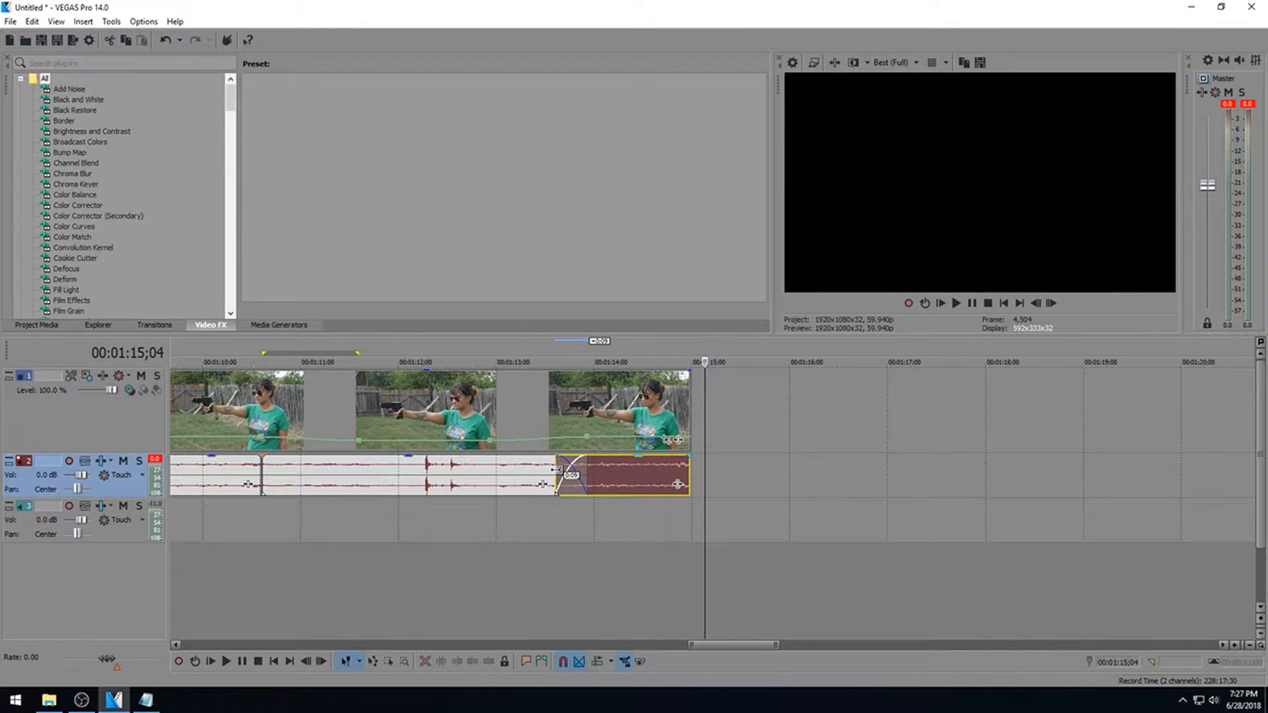
left_click_drag(263, 470, 293, 466)
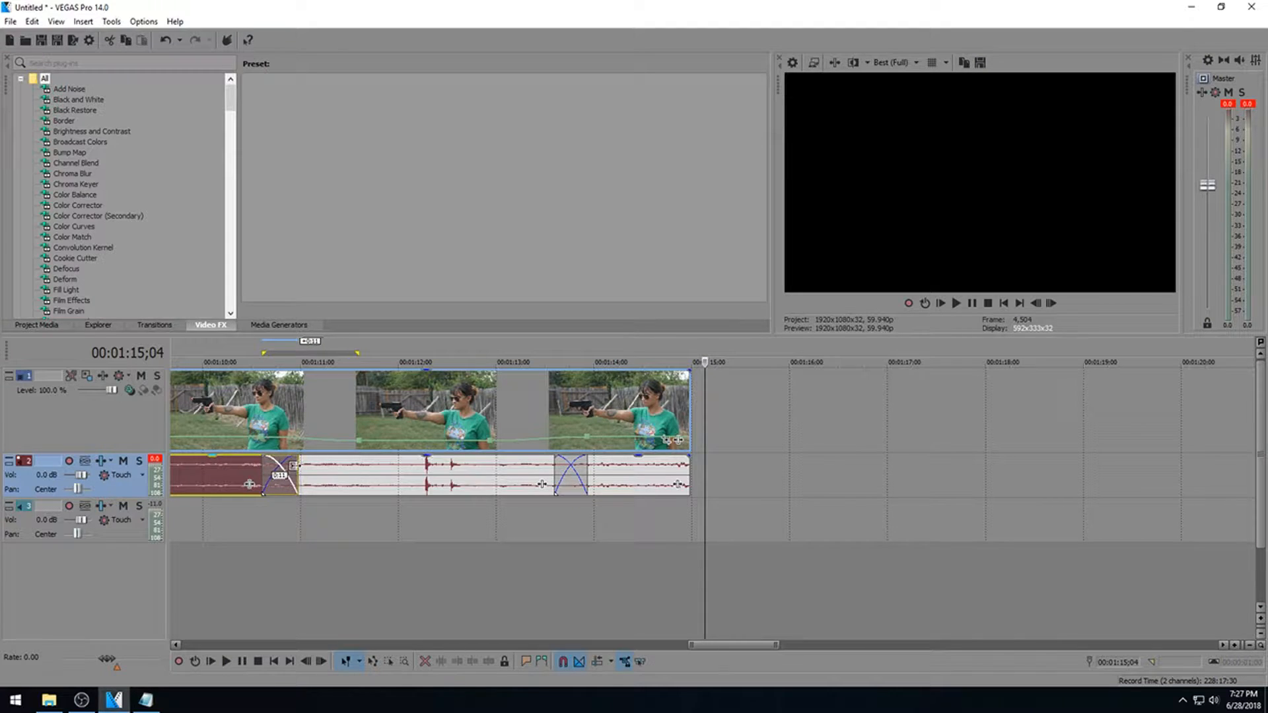
scroll(730, 421, "down", 2)
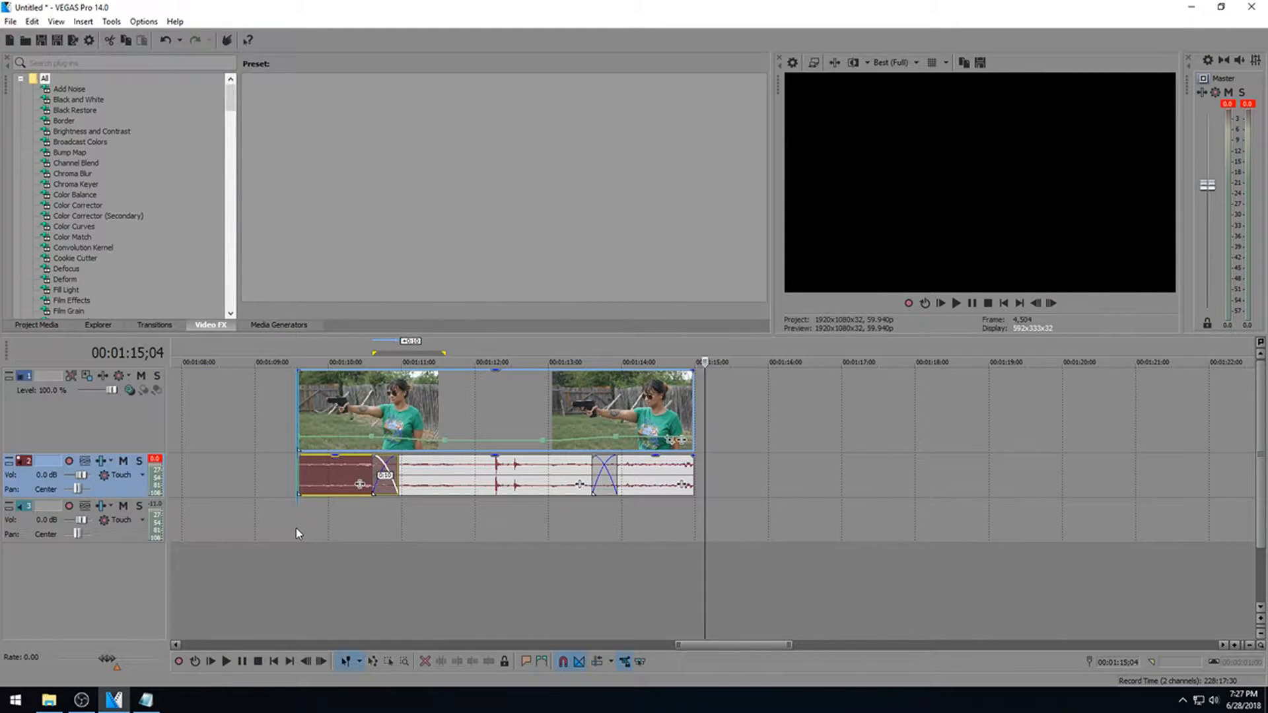
Play the slow-motion clip from its start to check the crossfaded audio.
left_click(297, 534)
key("space")
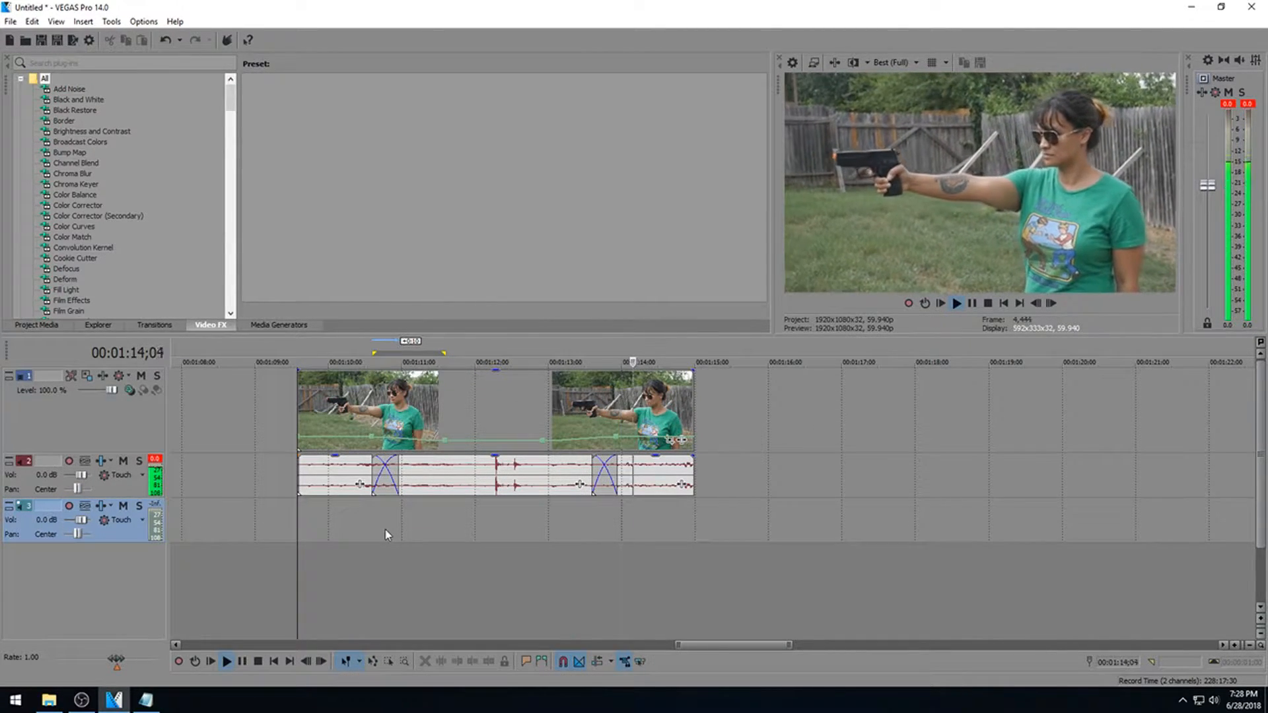
scroll(806, 531, "down", 8)
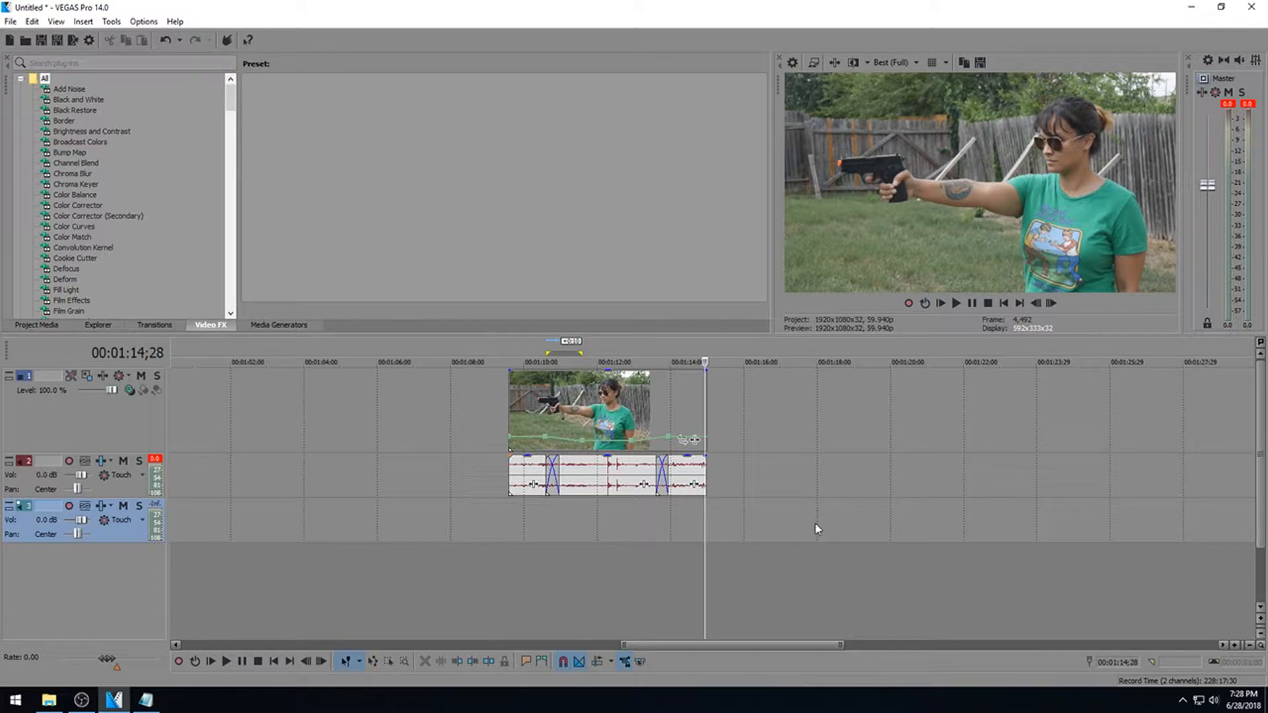
scroll(921, 501, "up", 8)
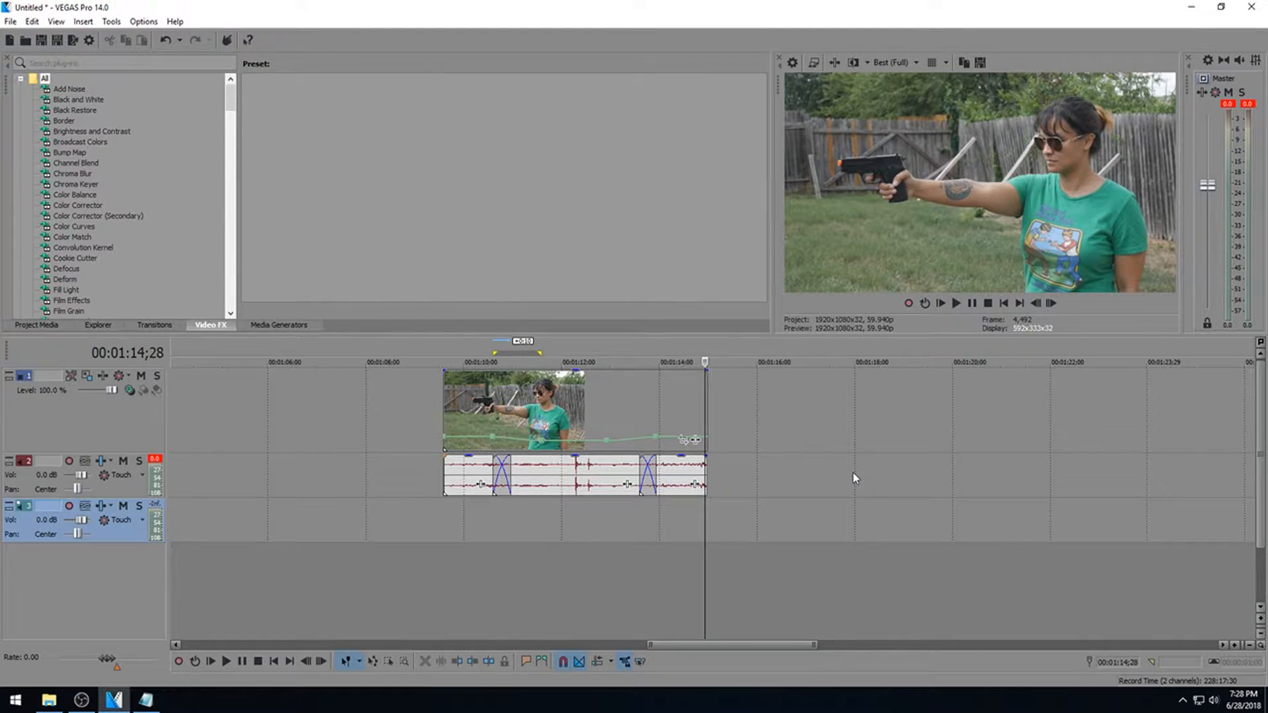
Switch to File Explorer and add Slow Motion Sound Effect.mp4 from New folder to the timeline well after the gunshot clip.
left_click(917, 482)
scroll(1043, 488, "down", 8)
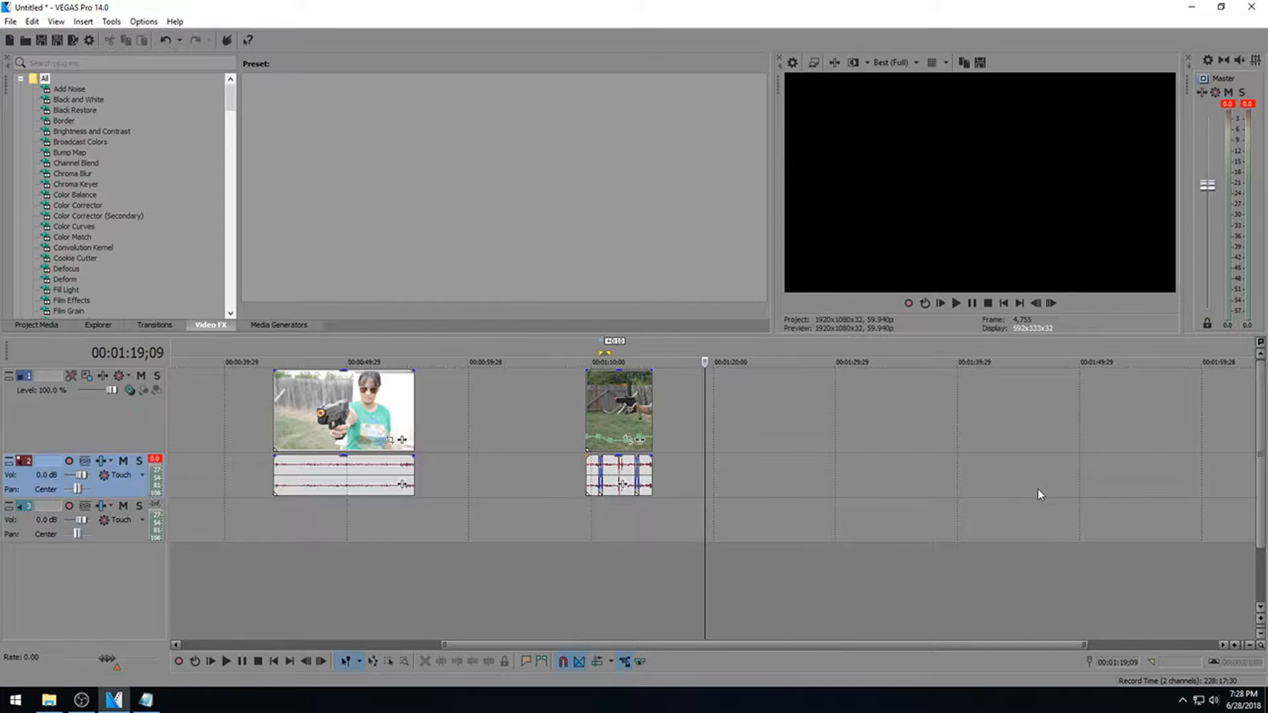
scroll(878, 486, "up", 8)
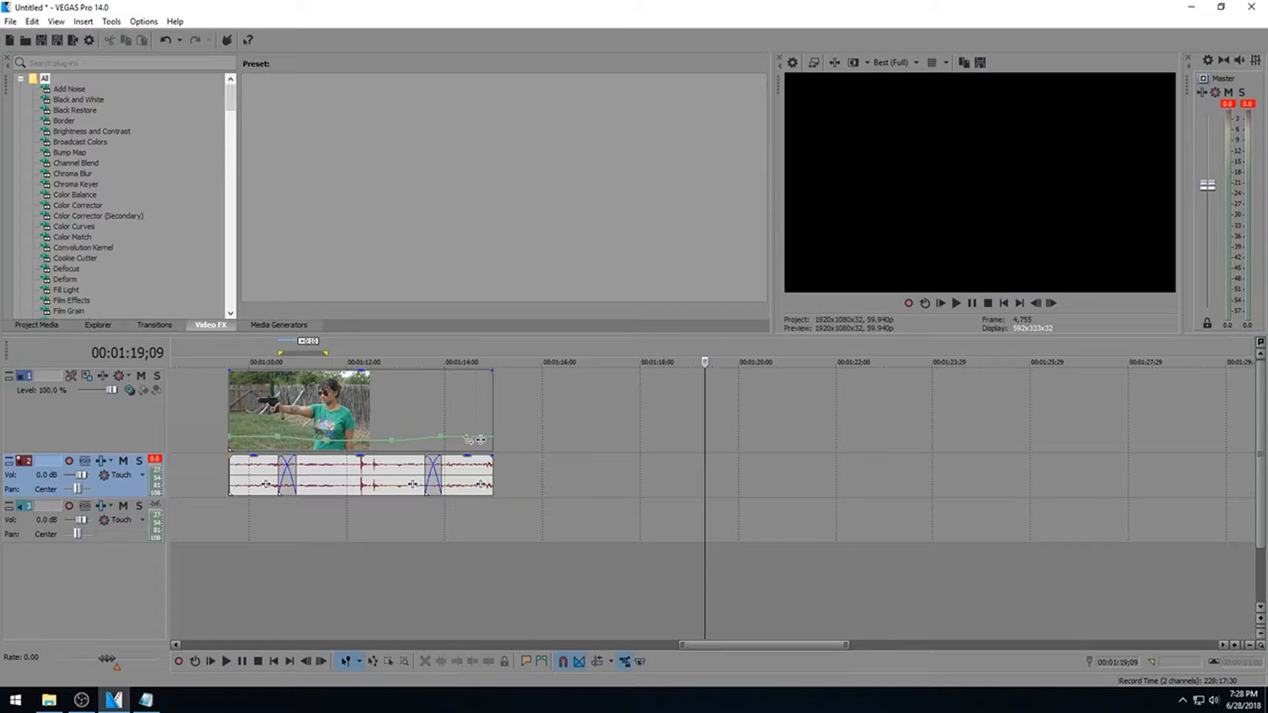
key("alt+Tab")
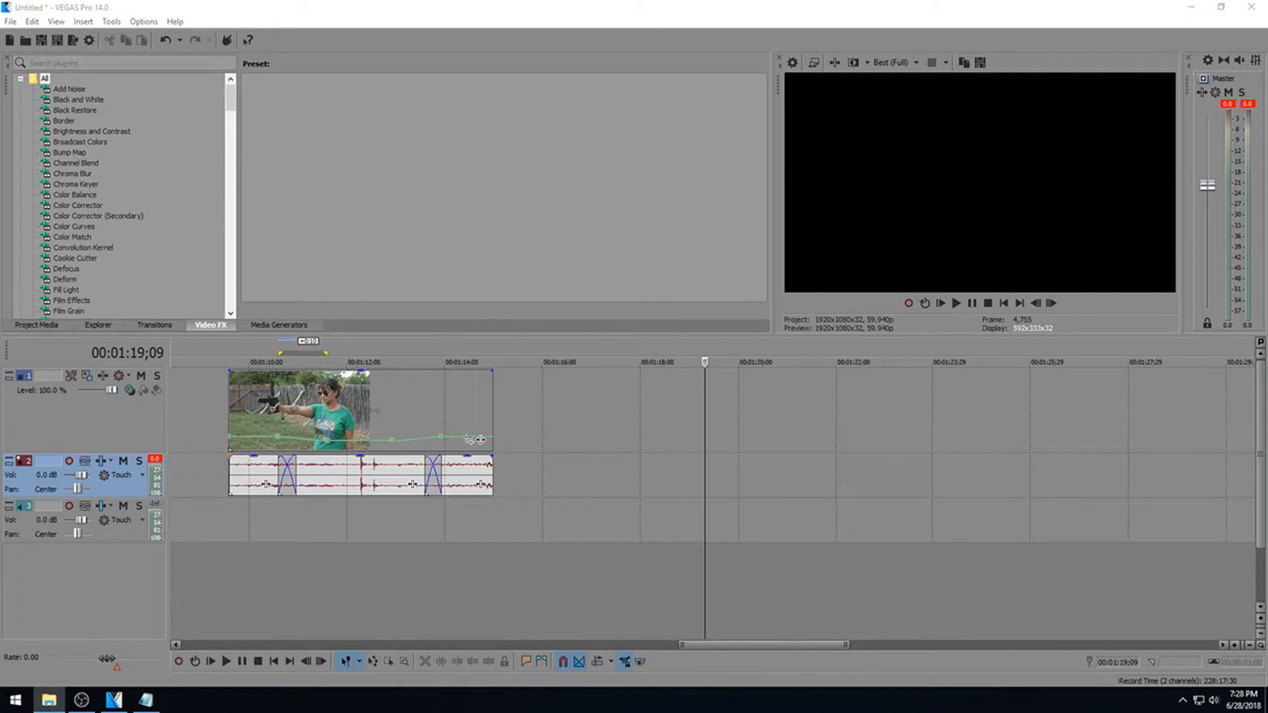
left_click_drag(1267, 231, 1052, 221)
left_click(1007, 376)
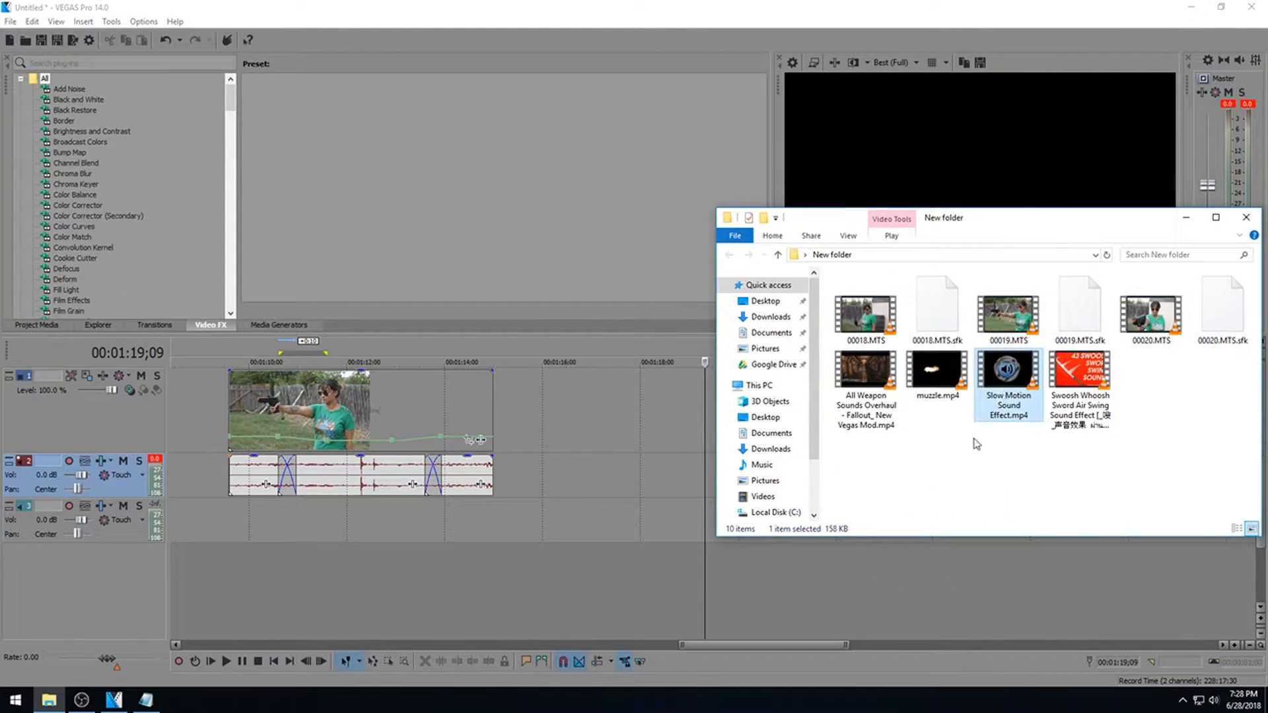
left_click_drag(1004, 399, 1007, 423)
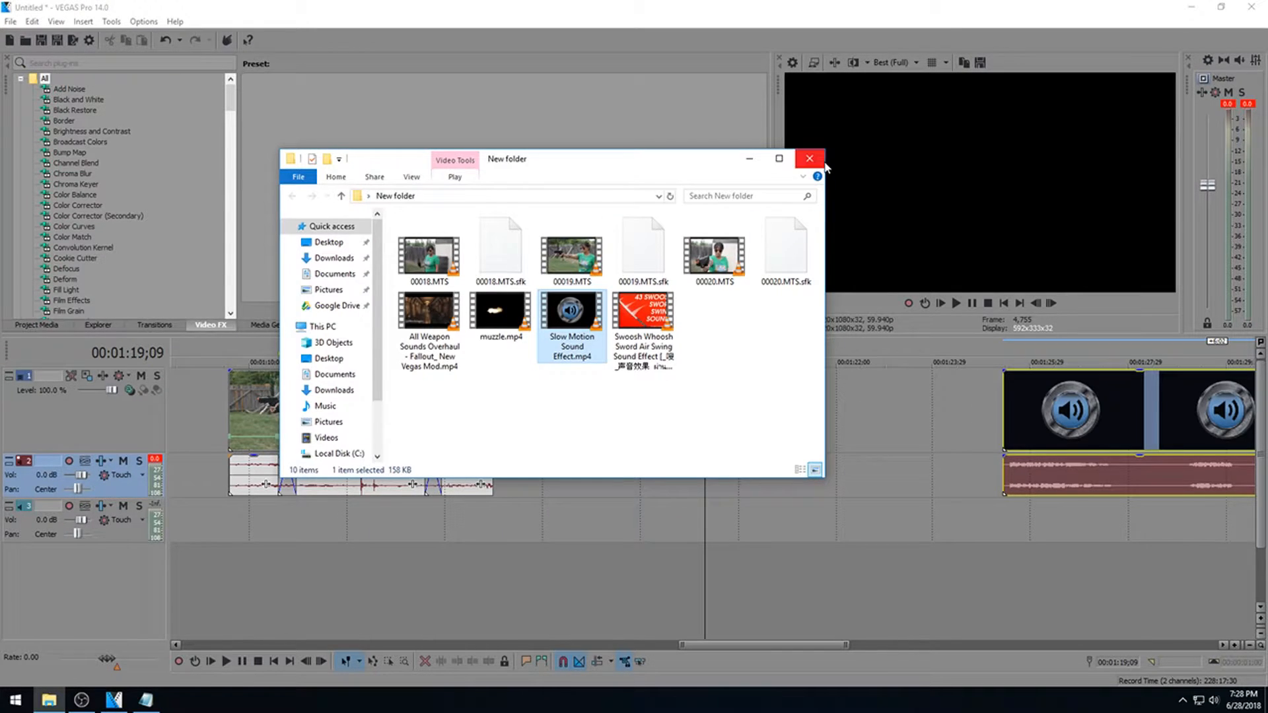
Play the start of the imported sound effect and trim its silent beginning to 00:01:25;16.
left_click(1017, 568)
key("space")
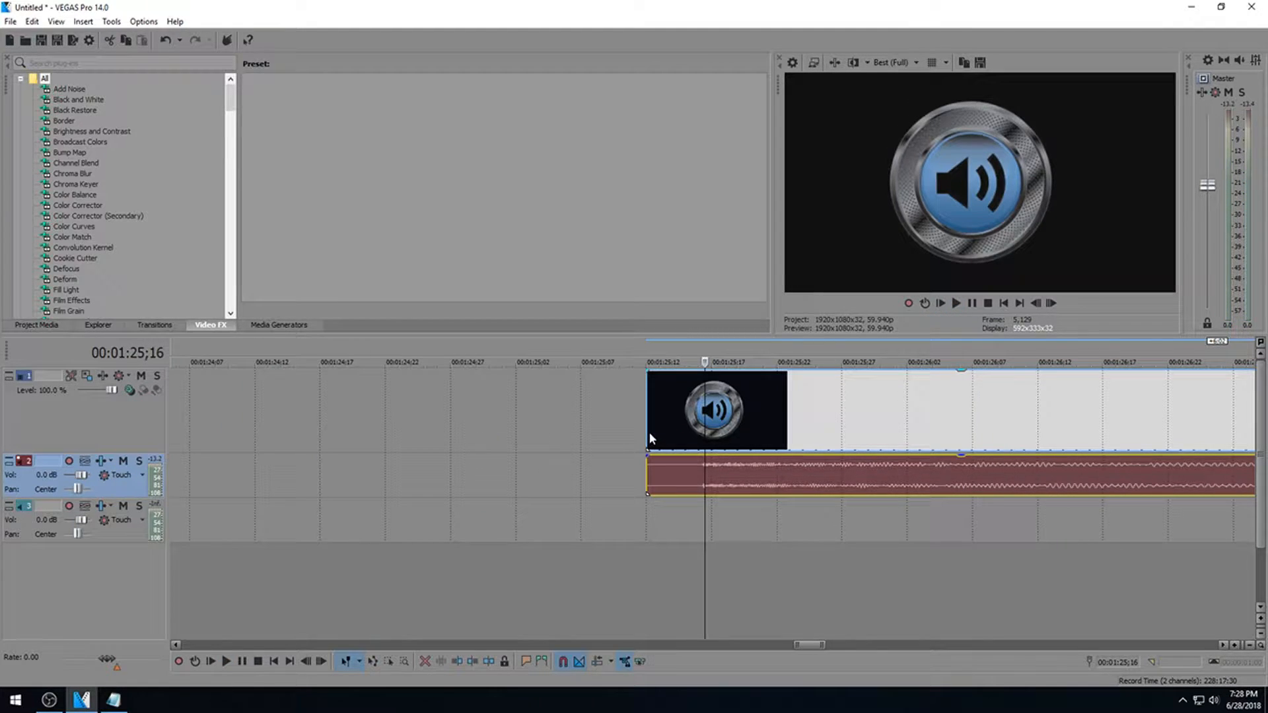
left_click_drag(652, 438, 705, 438)
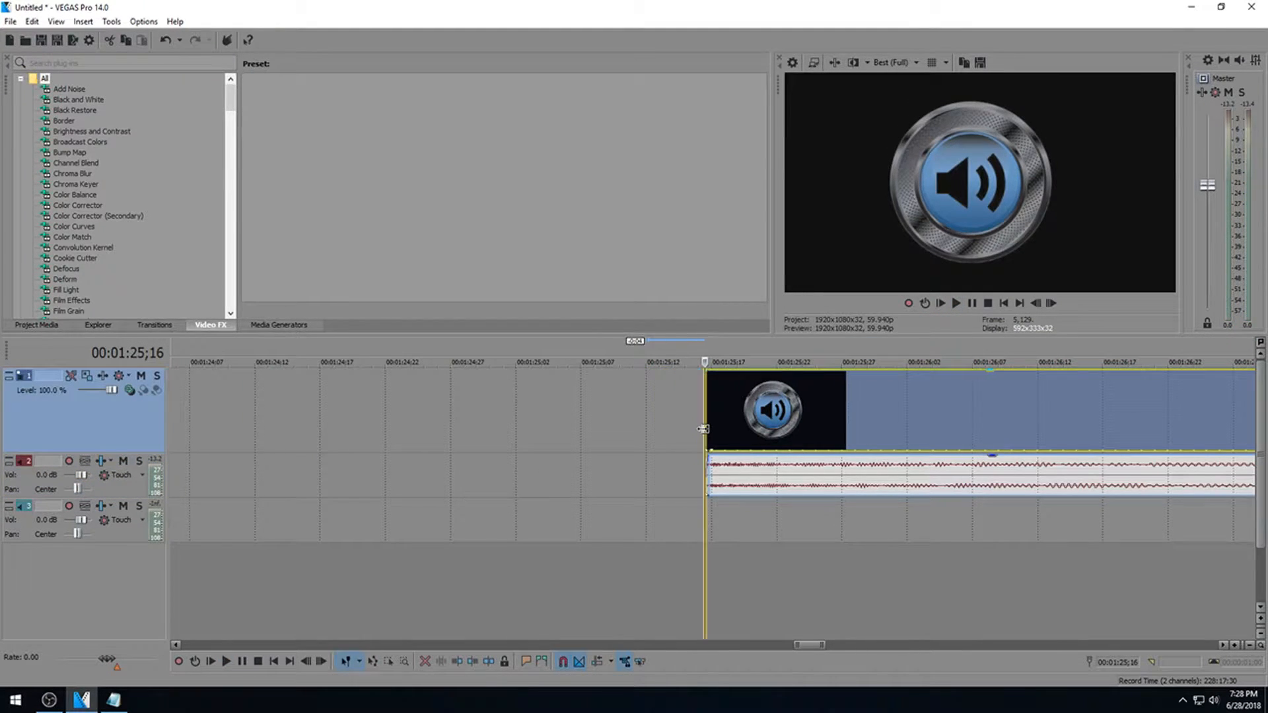
Lock the sound effect's audio event and delete its accompanying video event.
right_click(792, 428)
left_click(753, 485)
right_click(752, 480)
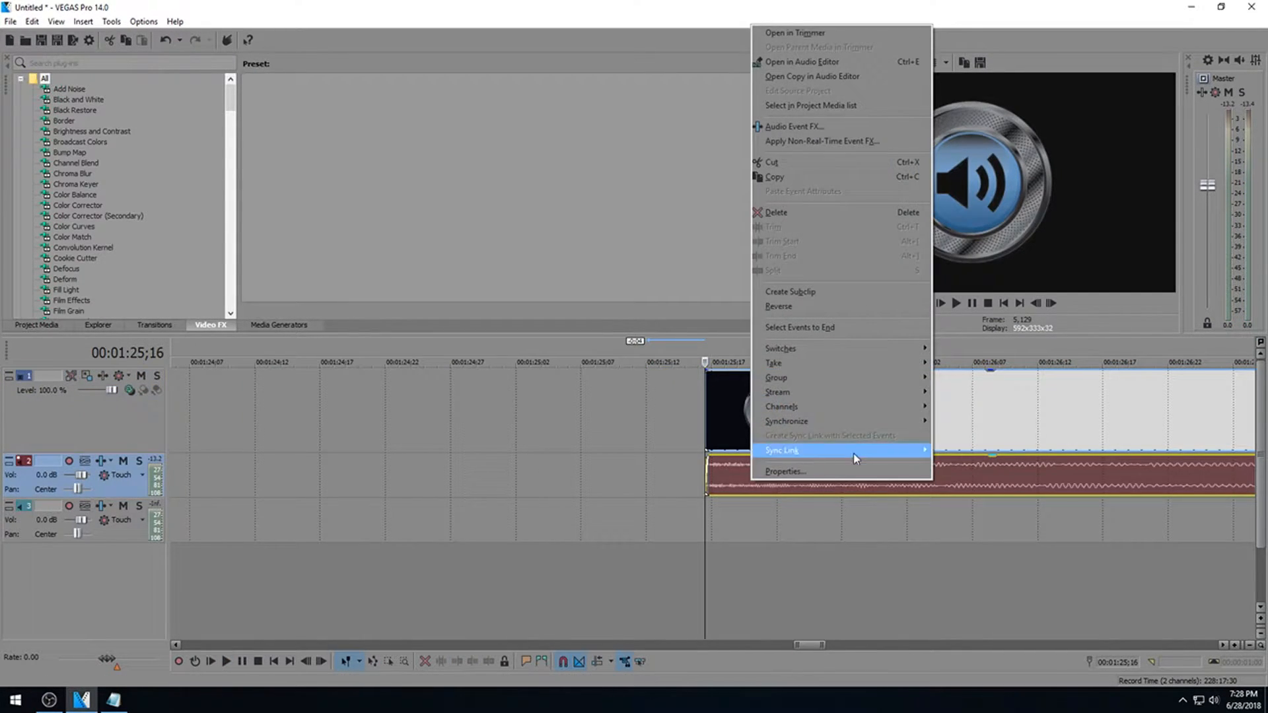
mouse_move(870, 352)
left_click(960, 362)
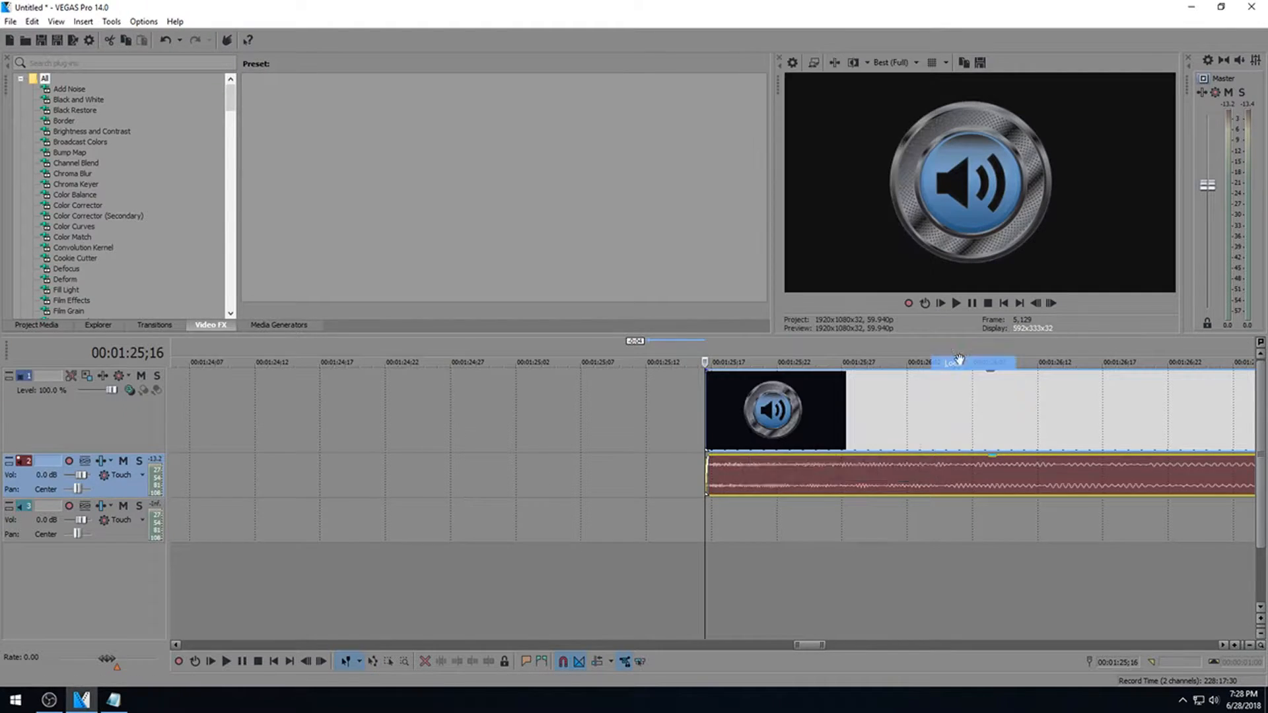
left_click(875, 413)
key("Delete")
left_click(819, 469)
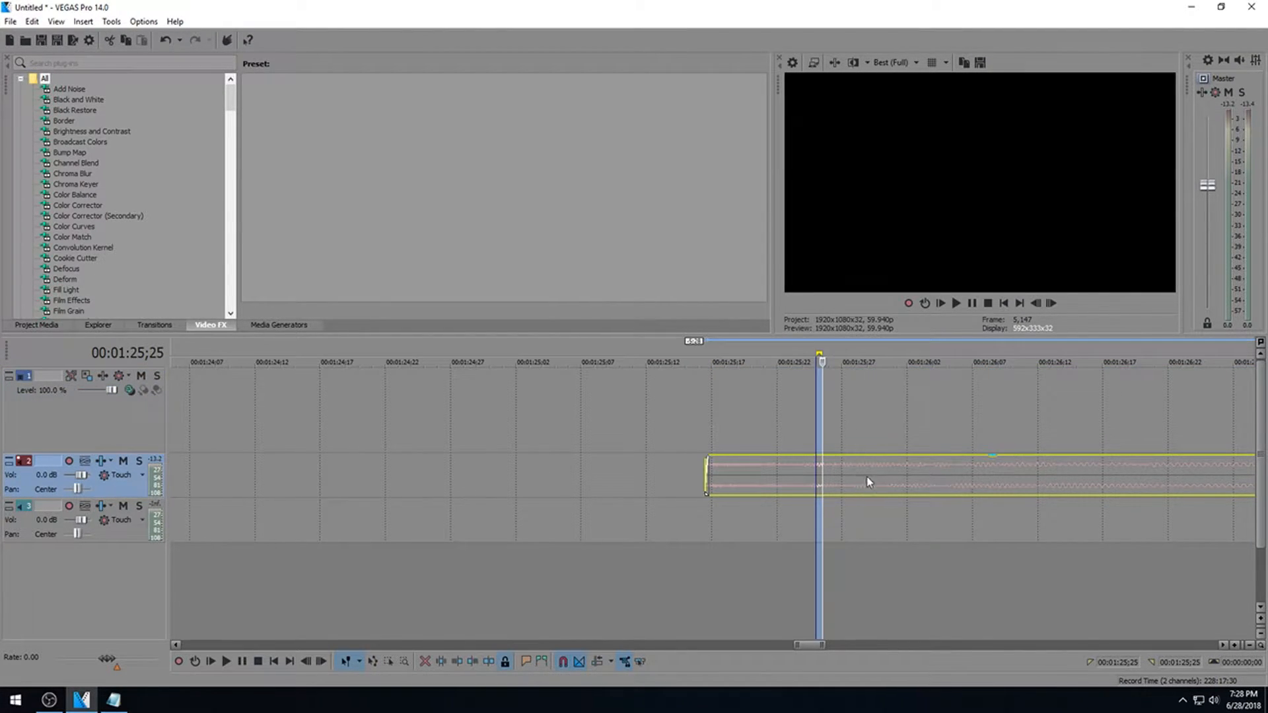
Unlock the sound effect's audio event on the second track.
right_click(859, 484)
left_click(841, 473)
right_click(848, 473)
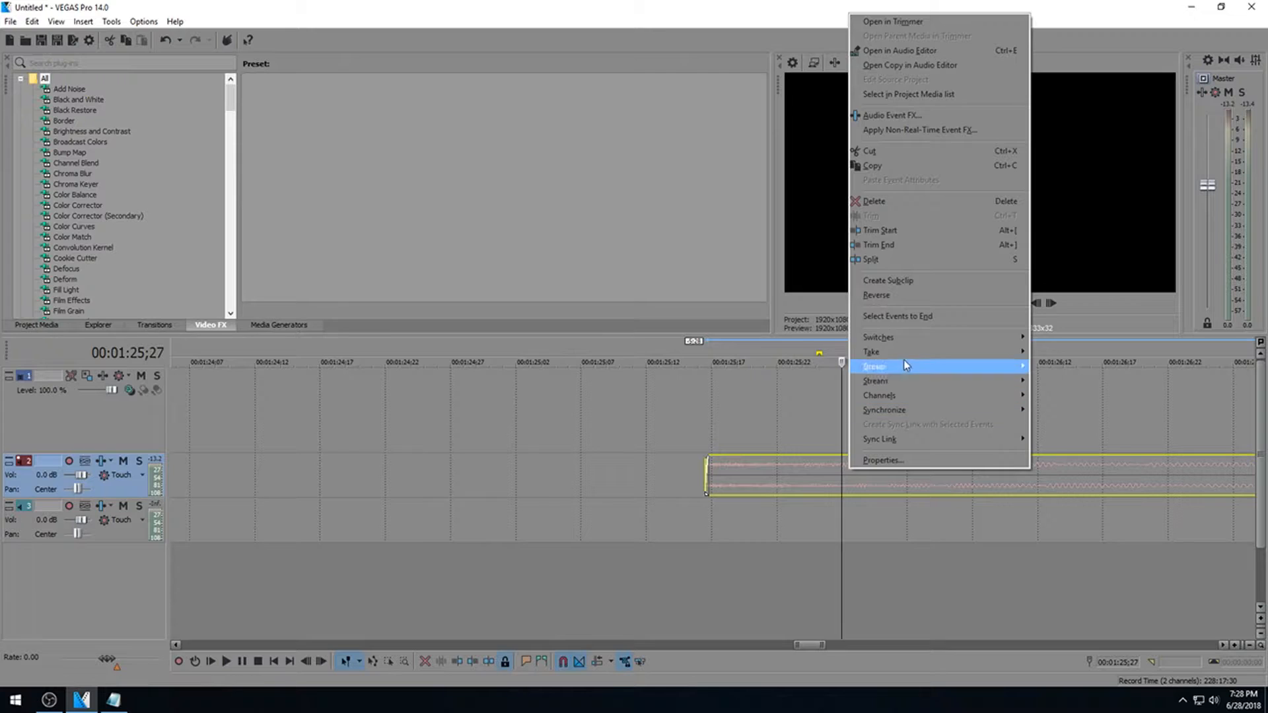
mouse_move(916, 342)
left_click(1083, 354)
Split the sound effect at 00:01:28;04, in the silence between its two sounds.
scroll(958, 457, "down", 2)
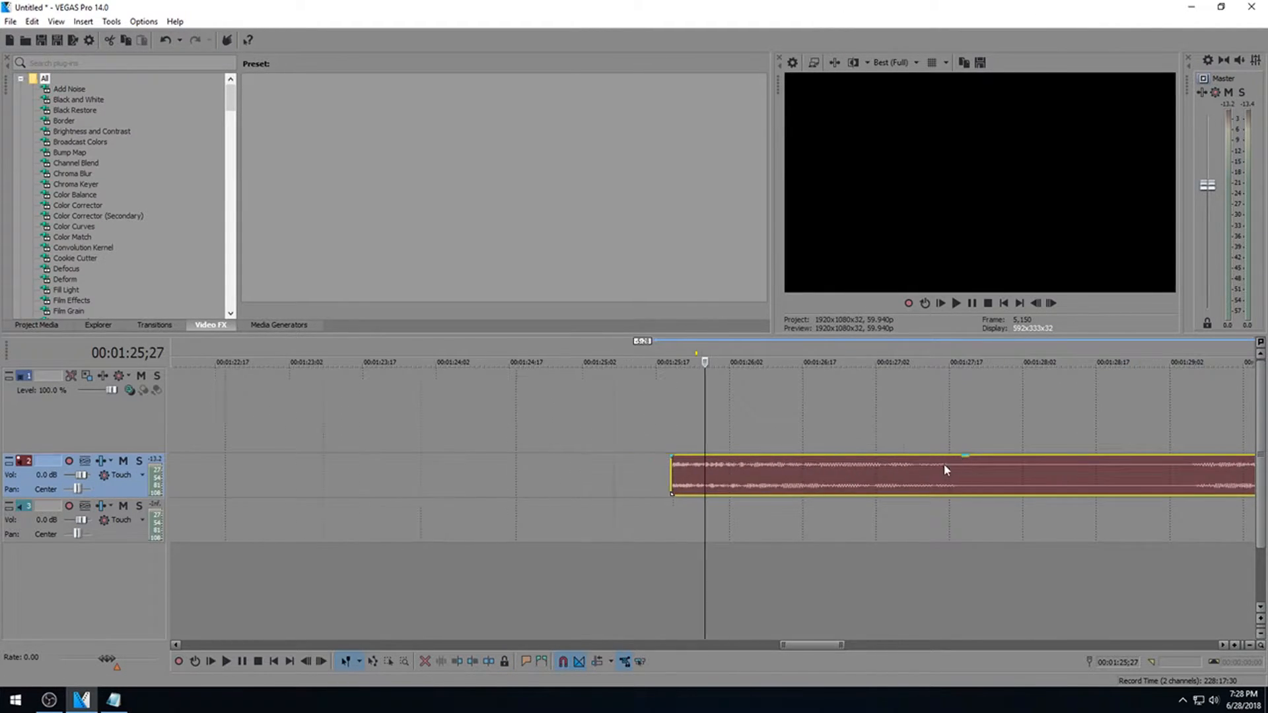
scroll(948, 465, "down", 4)
left_click(813, 480)
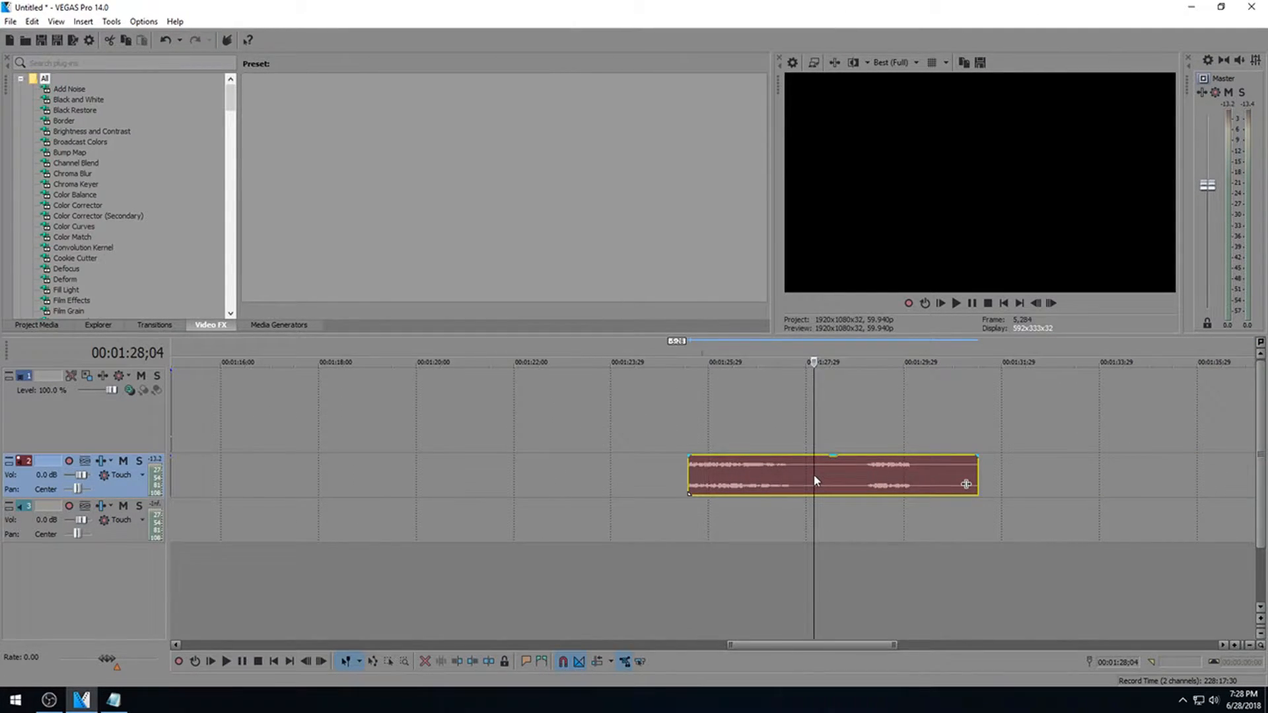
key("s")
scroll(726, 484, "down", 2)
Place the first sound effect part on the third track under the slow-down ramp and trim its end to 00:01:11;18 with a short fade-out.
left_click(684, 483)
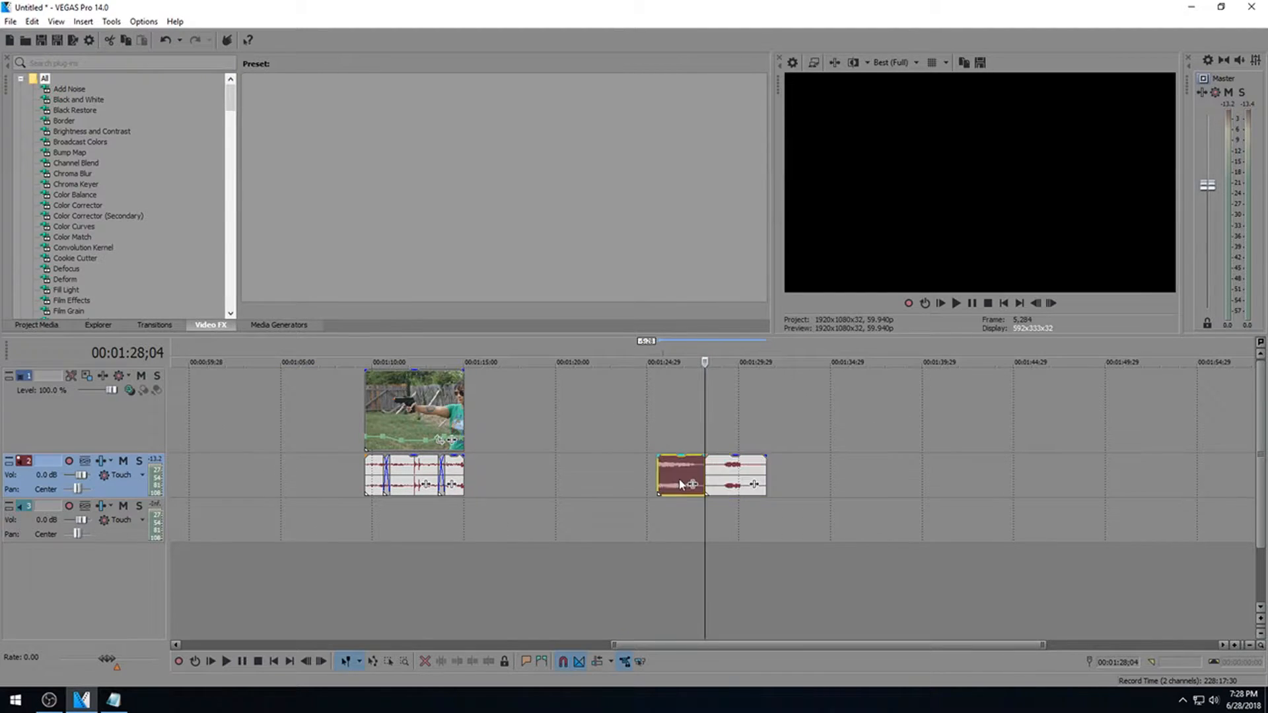
left_click_drag(403, 531, 402, 530)
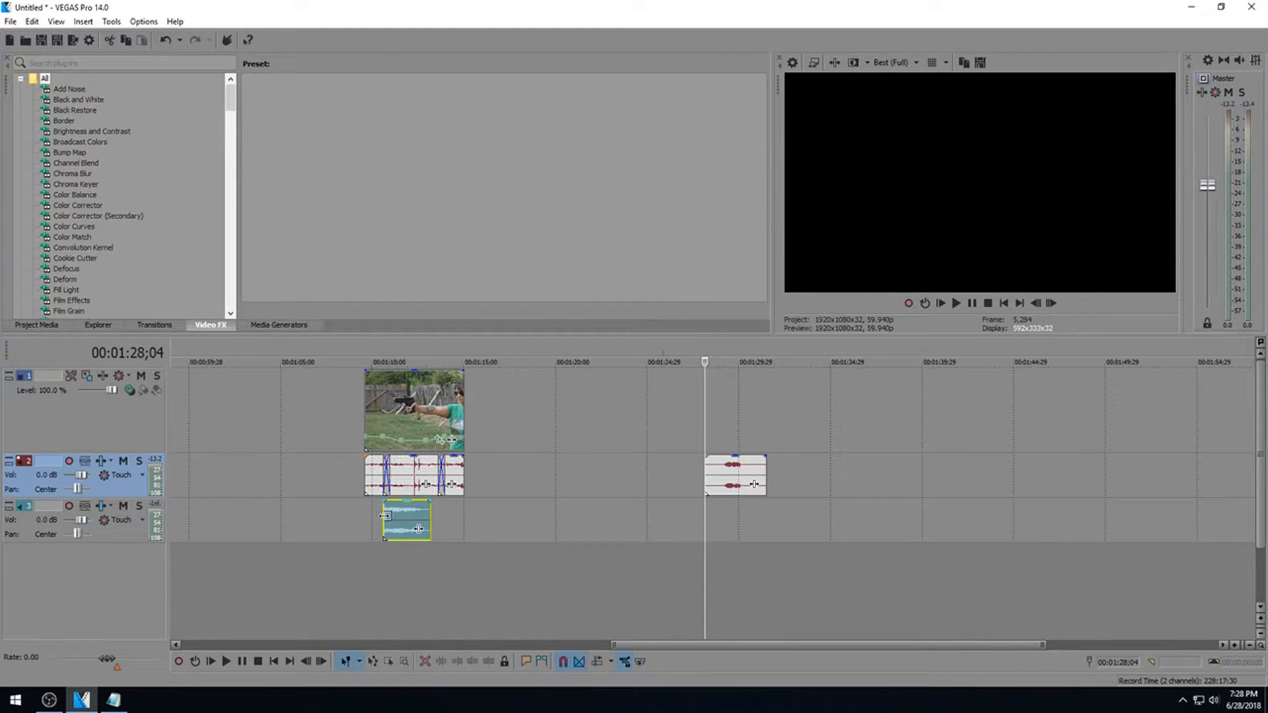
left_click(383, 514)
scroll(383, 514, "up", 5)
left_click_drag(1082, 502, 837, 507)
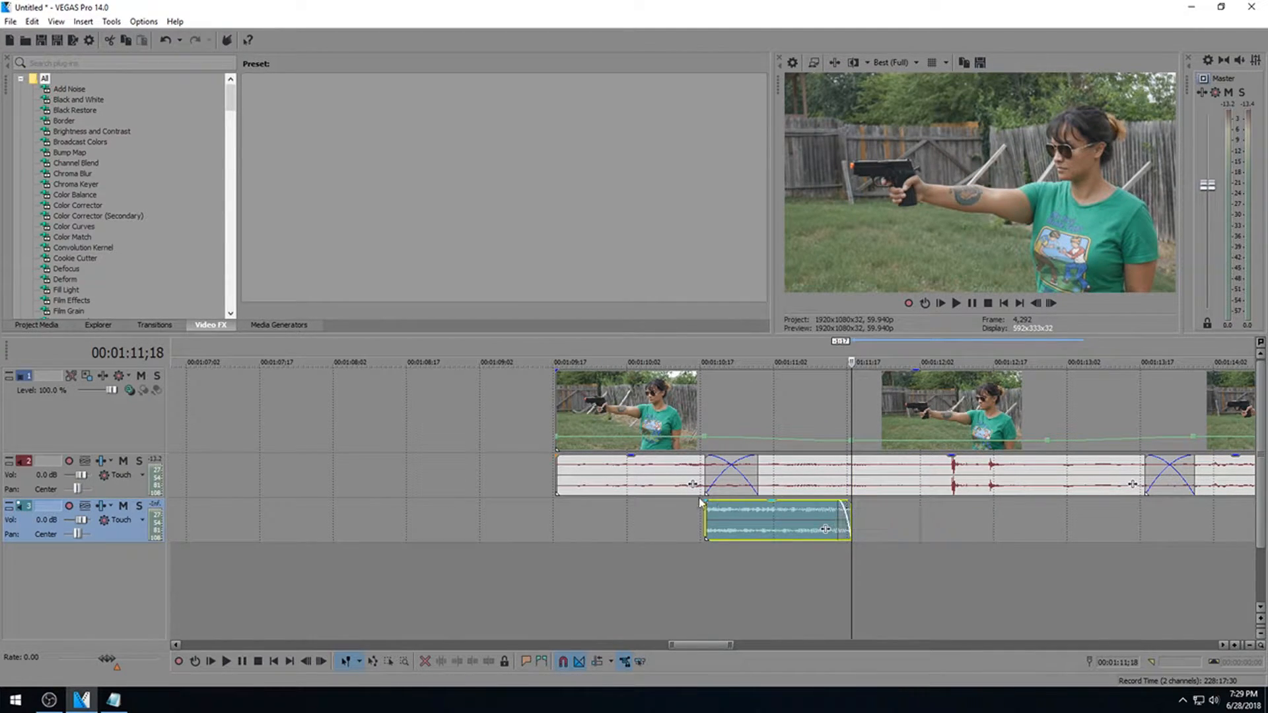
Move the second sound effect part earlier on its track, split it at 00:01:25;28 and delete the silent remainder.
scroll(913, 502, "down", 6)
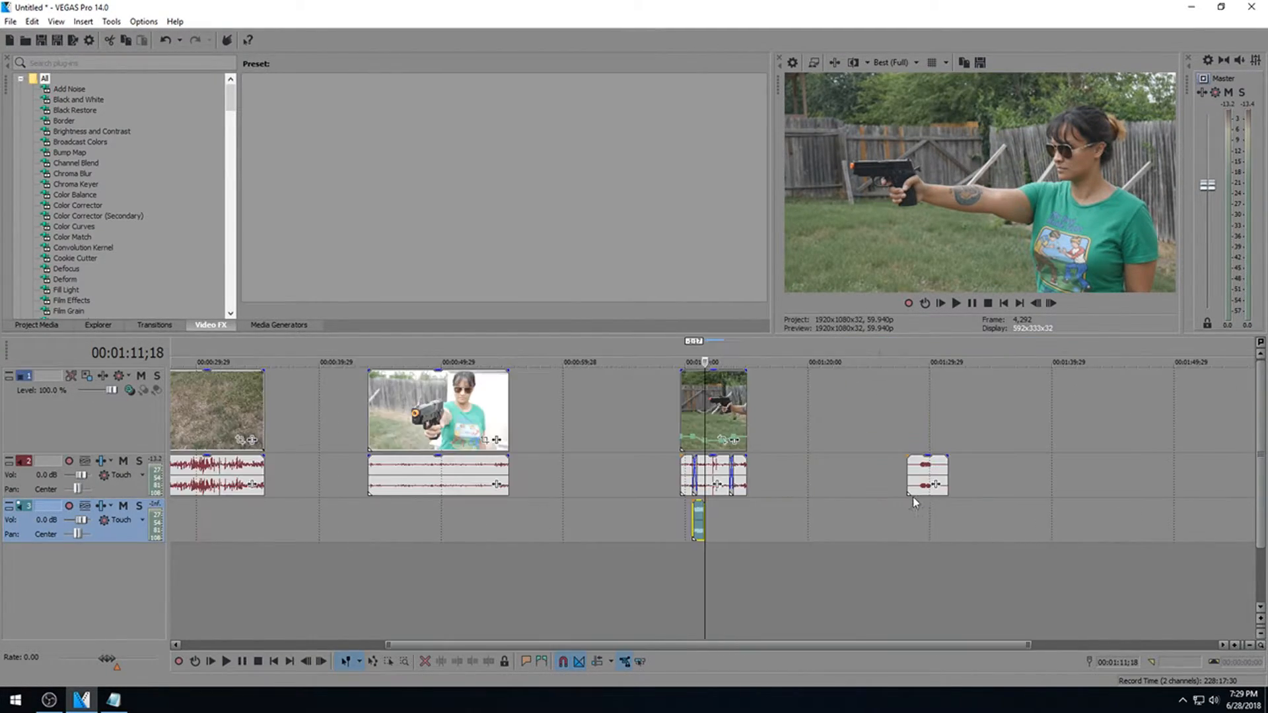
left_click_drag(933, 482, 870, 479)
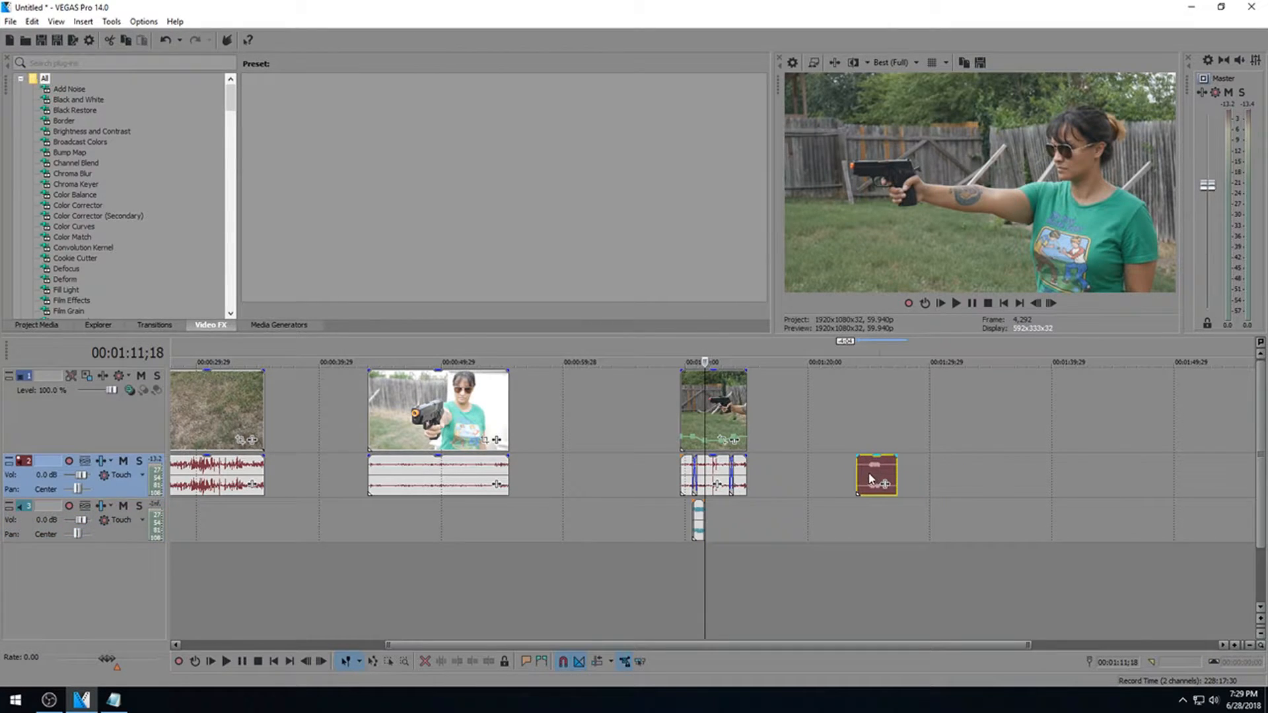
left_click(869, 477)
scroll(870, 475, "up", 5)
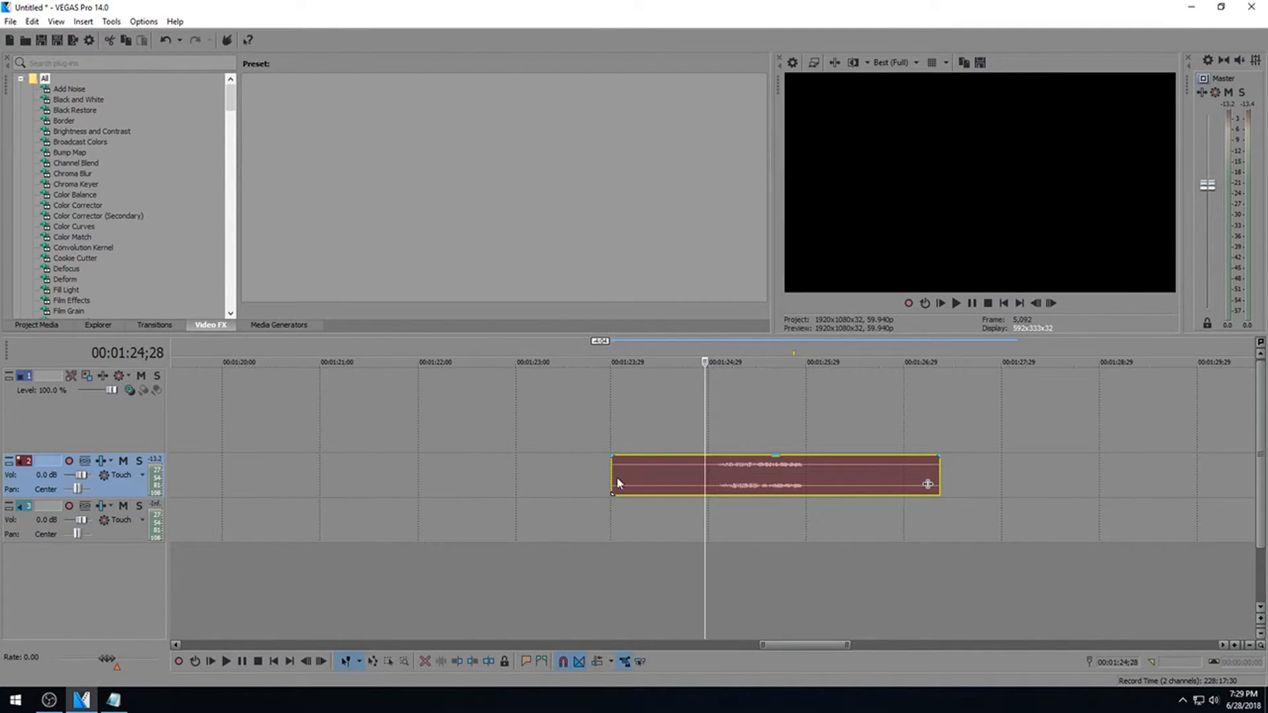
left_click(802, 467)
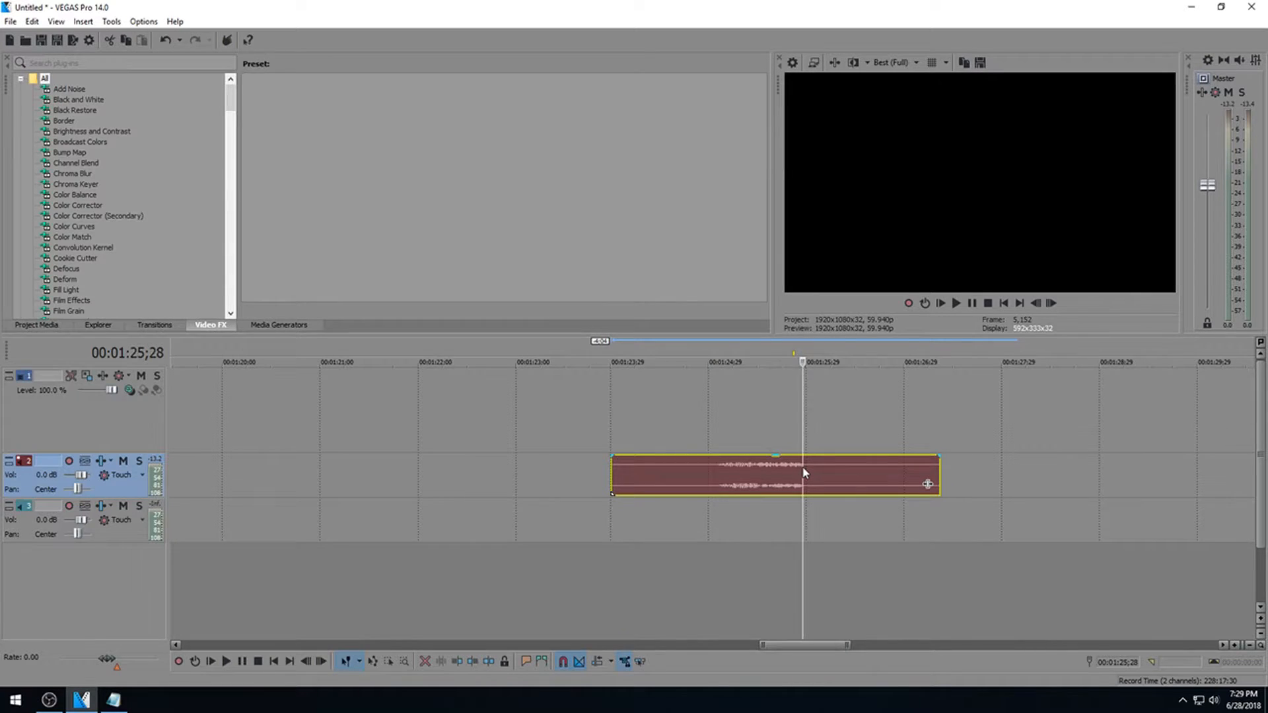
key("s")
key("Delete")
scroll(822, 484, "down", 6)
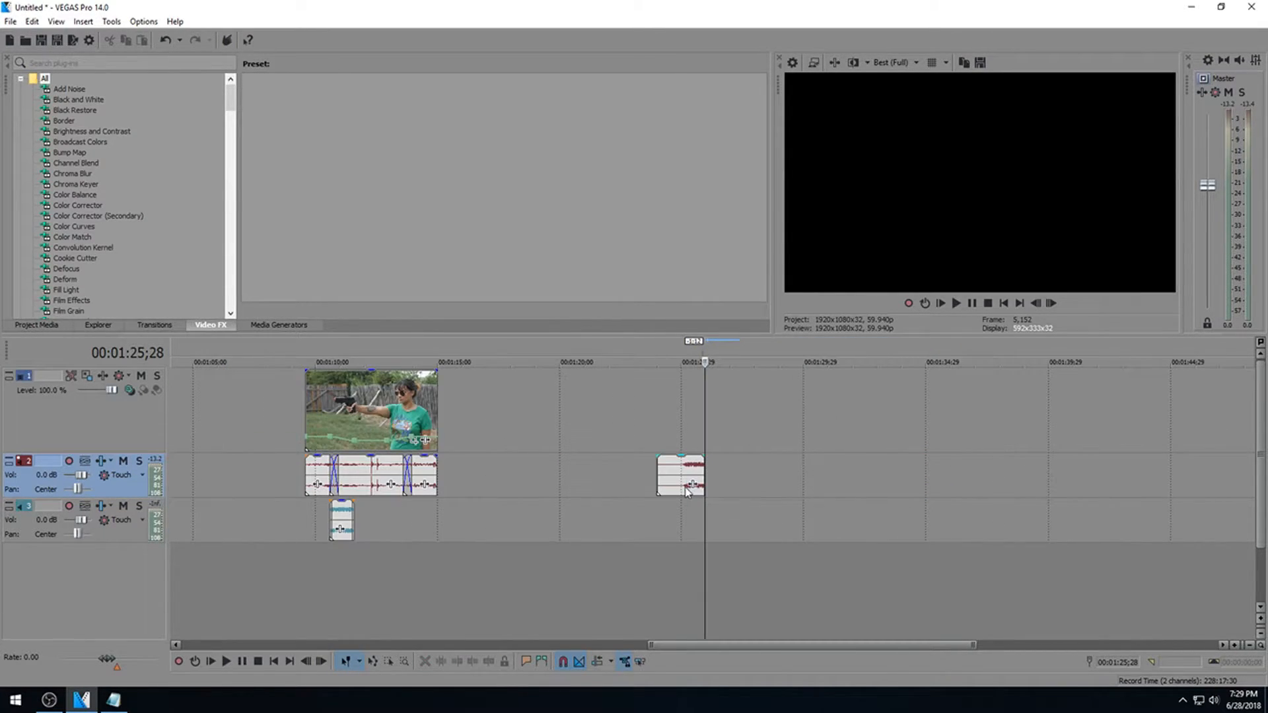
Place the second sound effect part on the third track under the speed-up ramp, starting at 00:01:12;28 and ending at 00:01:13;28.
left_click(658, 474)
left_click_drag(673, 477, 388, 528)
left_click(366, 523)
scroll(596, 519, "up", 5)
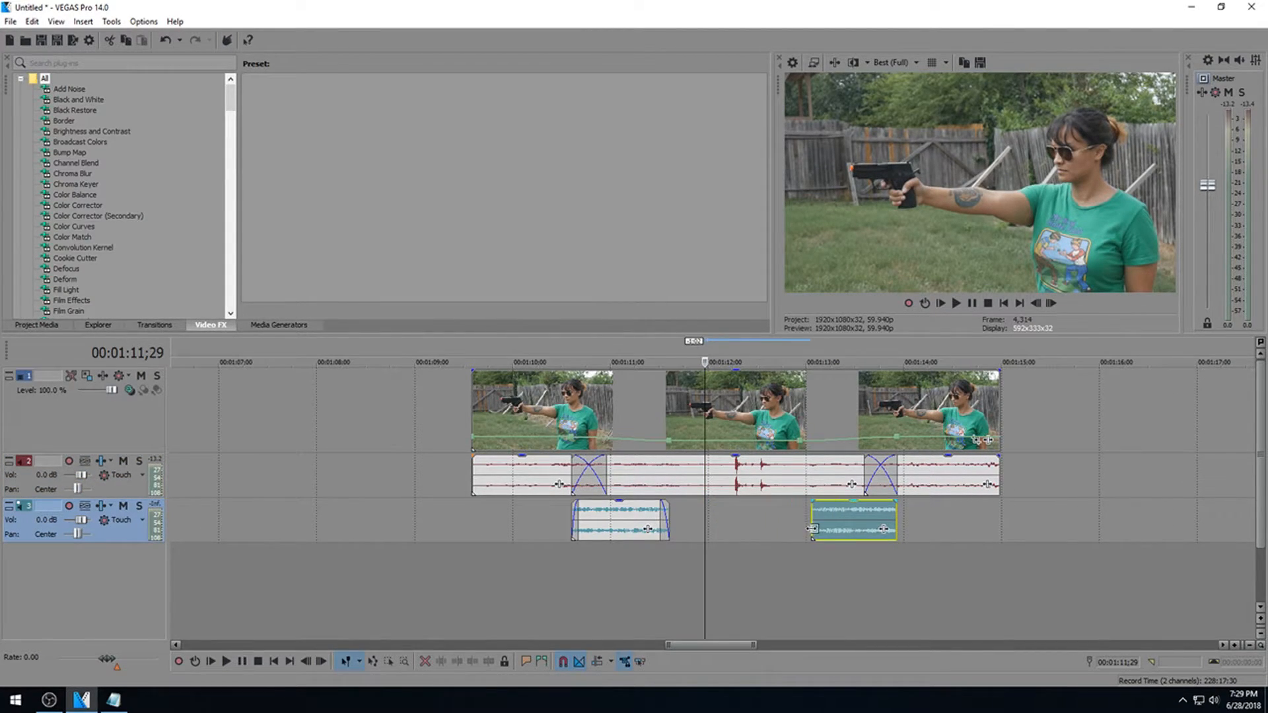
left_click_drag(803, 529, 802, 524)
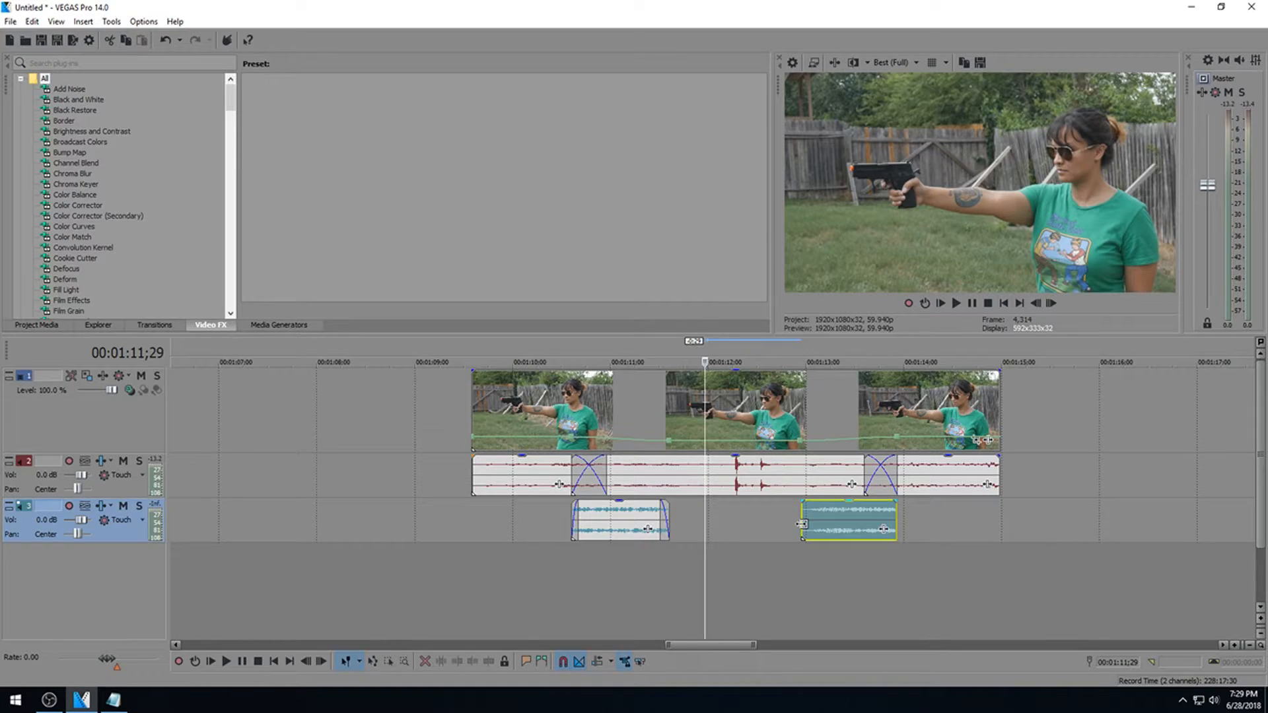
left_click(802, 524)
Play the slow-motion clip from just before its start to check it with the added sound effects.
scroll(841, 526, "down", 2)
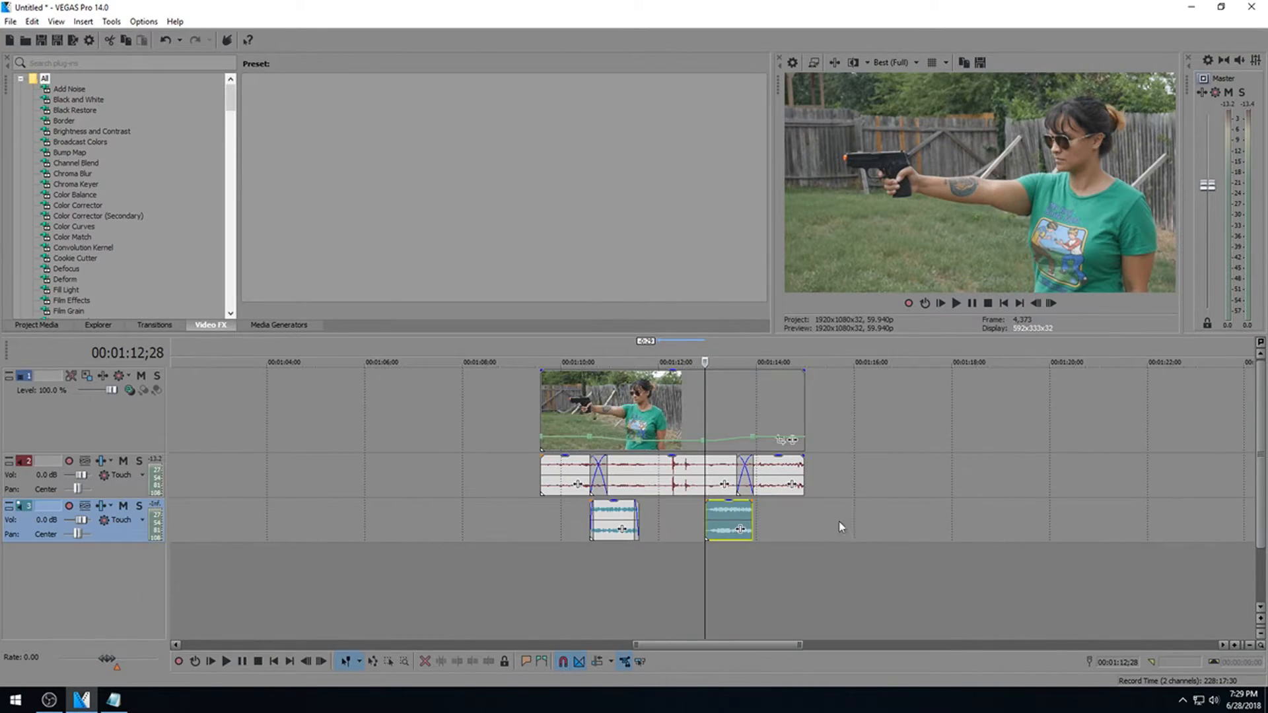
scroll(768, 559, "up", 2)
left_click(279, 480)
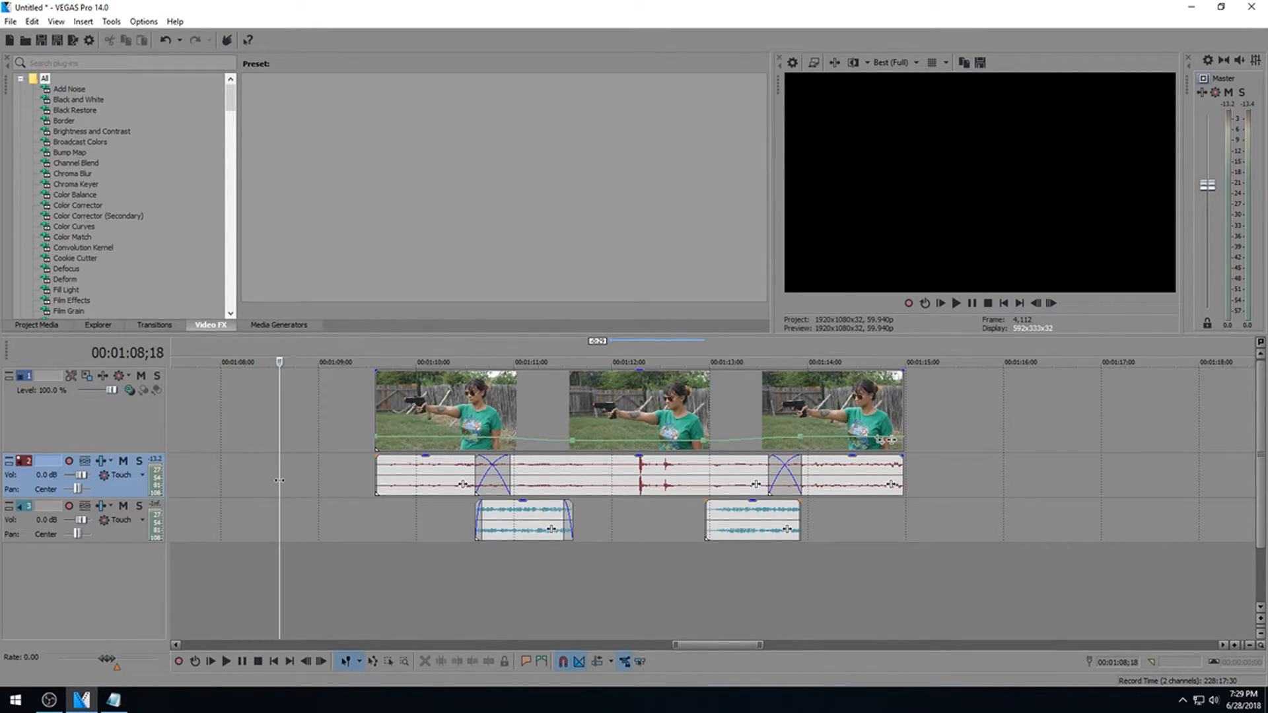
left_click(351, 474)
key("space")
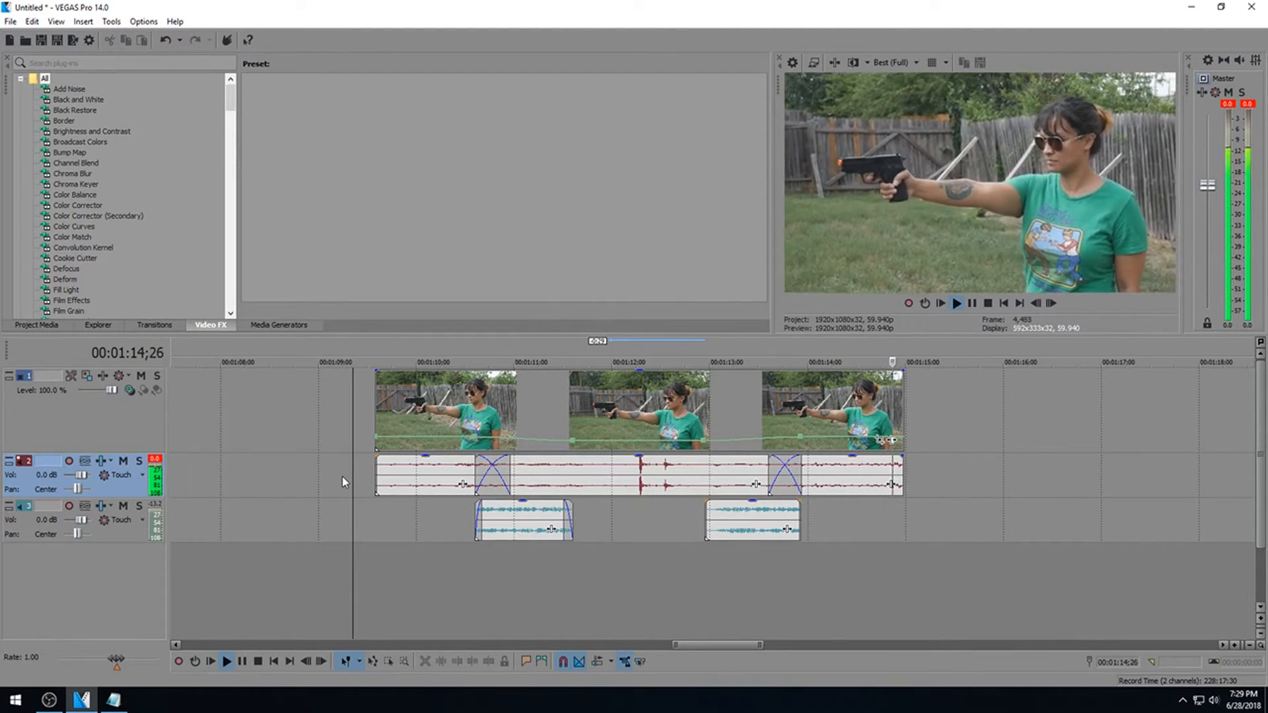
key("Return")
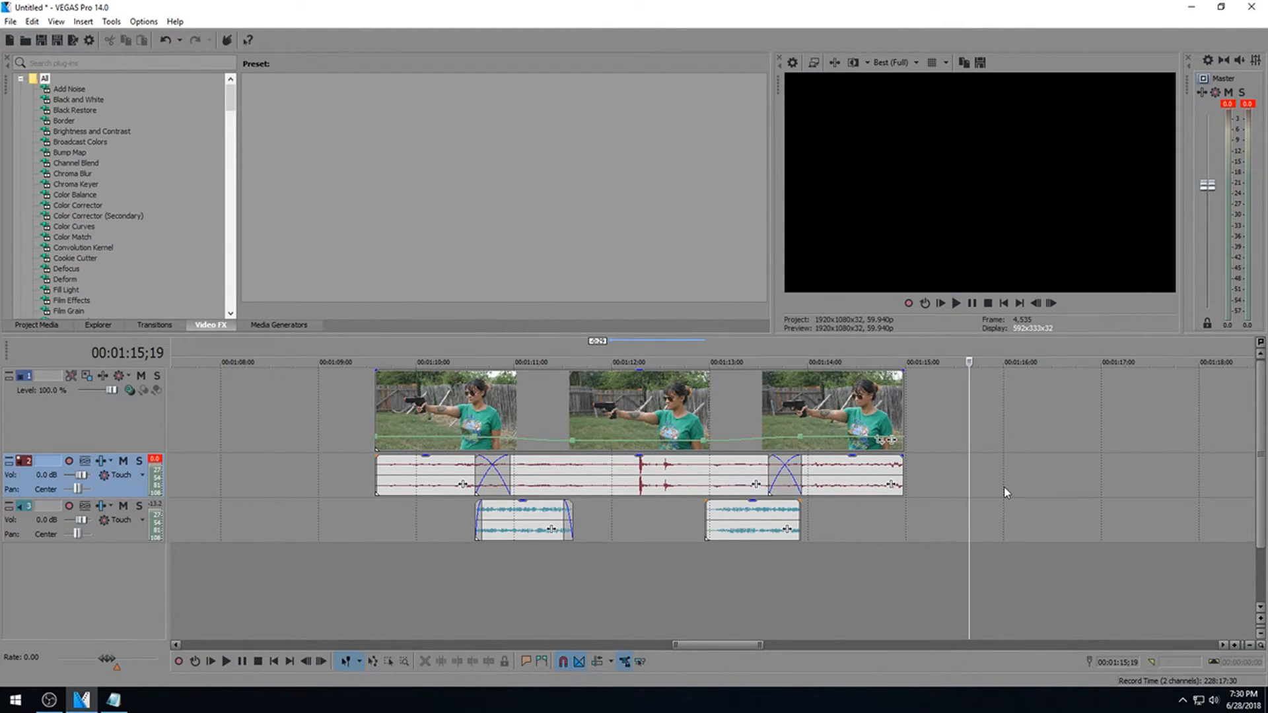